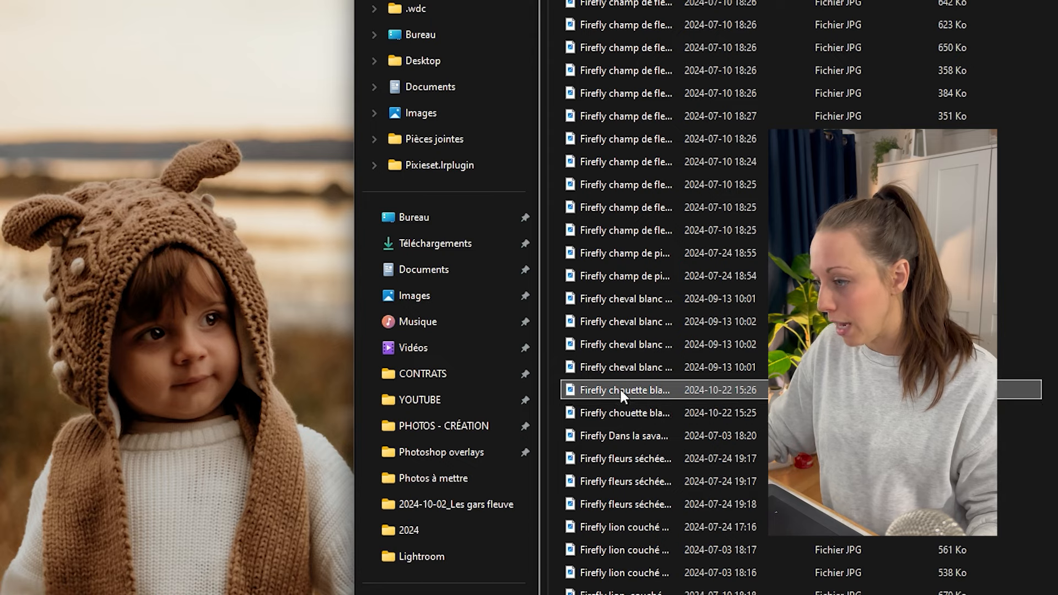
Step: Place the white owl image in the child photo as an embedded smart object and delete its layer
{"action": "left_click_drag", "start_coordinate": [619, 388], "coordinate": [213, 362]}
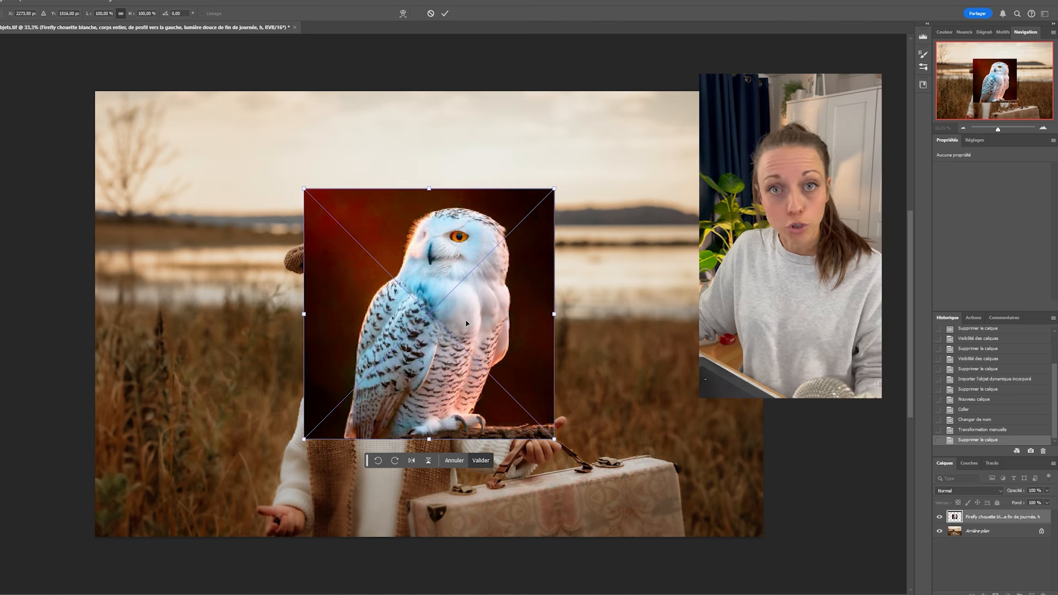
{"action": "key", "text": "Return"}
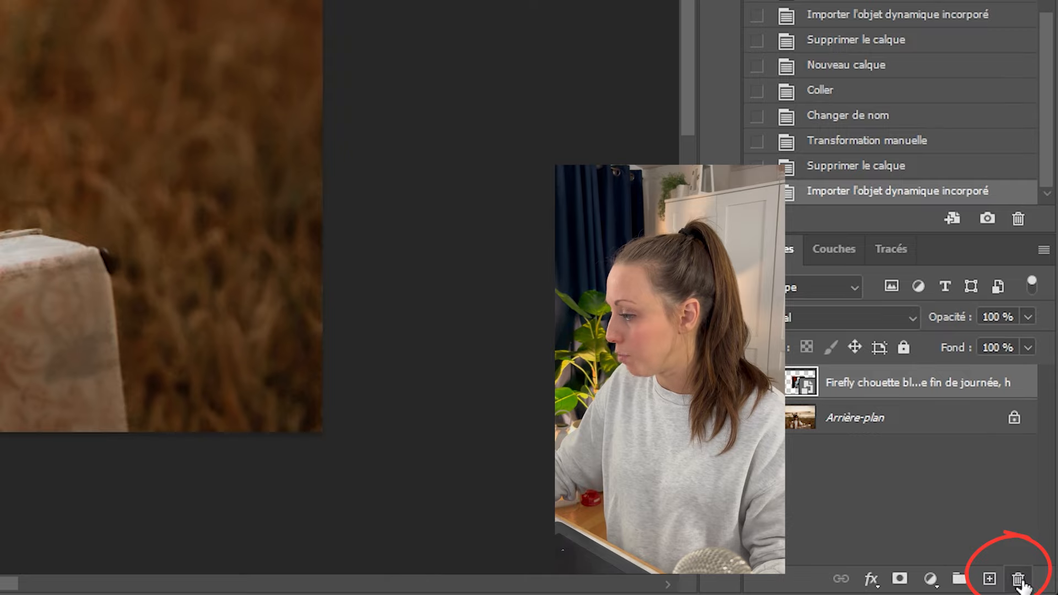
{"action": "left_click", "coordinate": [1019, 581]}
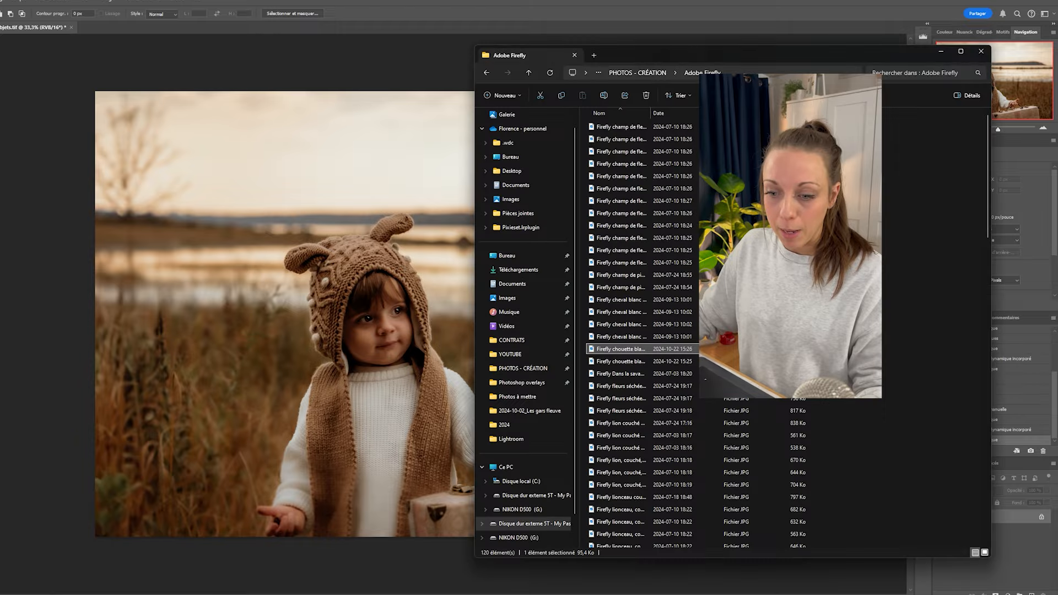
Step: Open the same white owl JPG from the Adobe Firefly folder as a separate document
{"action": "left_click_drag", "start_coordinate": [643, 351], "coordinate": [352, 330]}
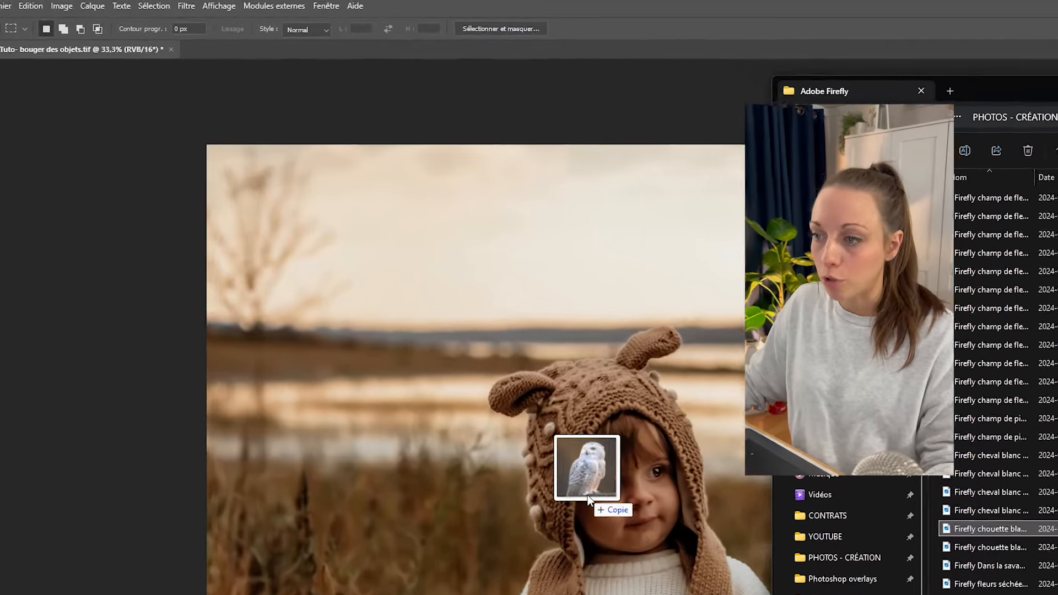
{"action": "left_click_drag", "start_coordinate": [588, 498], "coordinate": [239, 79]}
{"action": "left_click_drag", "start_coordinate": [357, 112], "coordinate": [331, 78]}
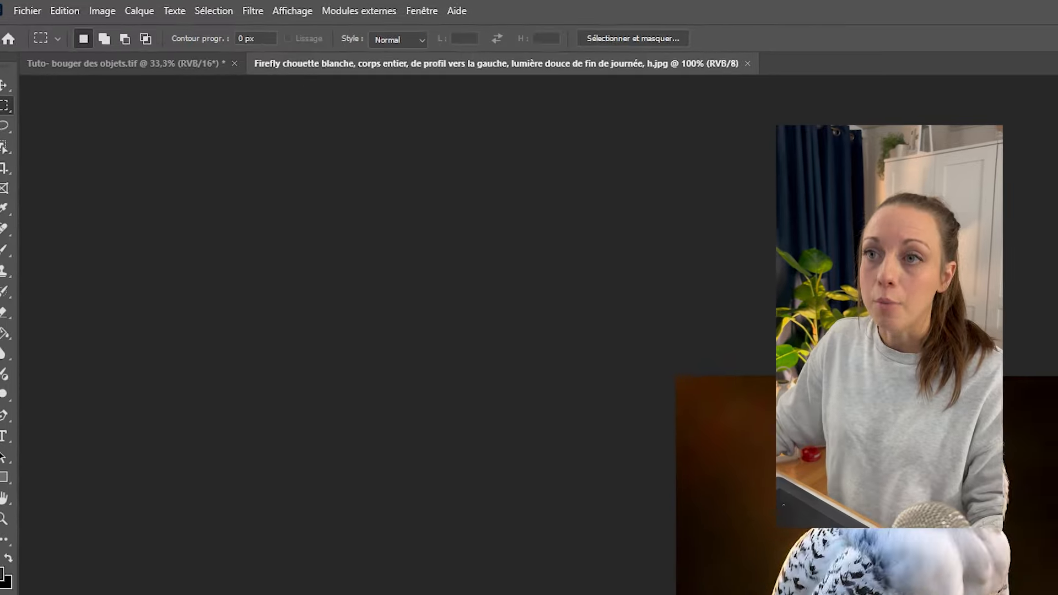
{"action": "scroll", "coordinate": [761, 492], "scroll_direction": "up", "scroll_amount": 5}
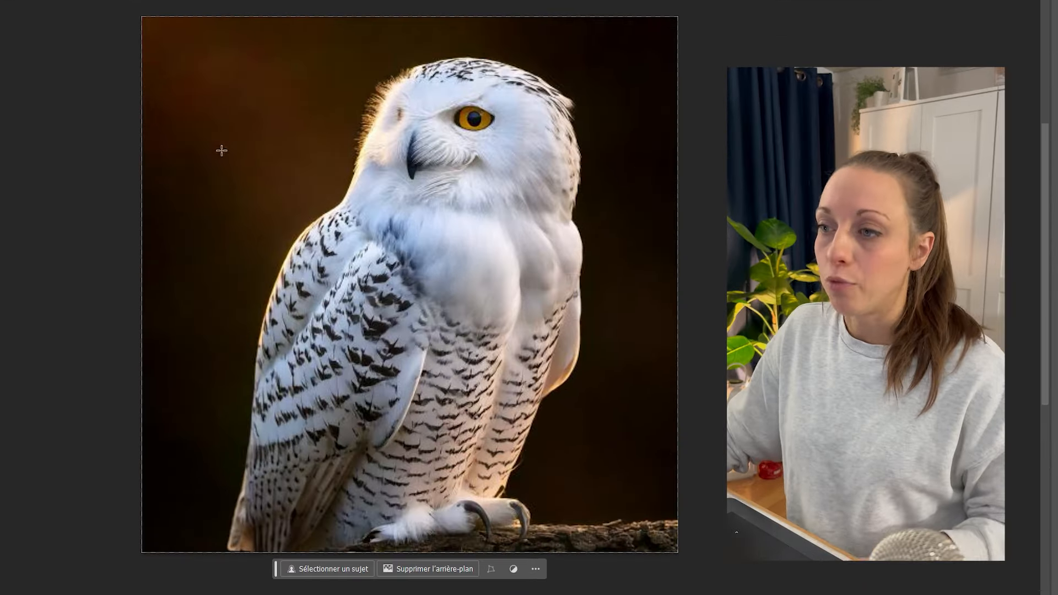
{"action": "scroll", "coordinate": [380, 201], "scroll_direction": "down", "scroll_amount": 5}
{"action": "scroll", "coordinate": [336, 259], "scroll_direction": "up", "scroll_amount": 4}
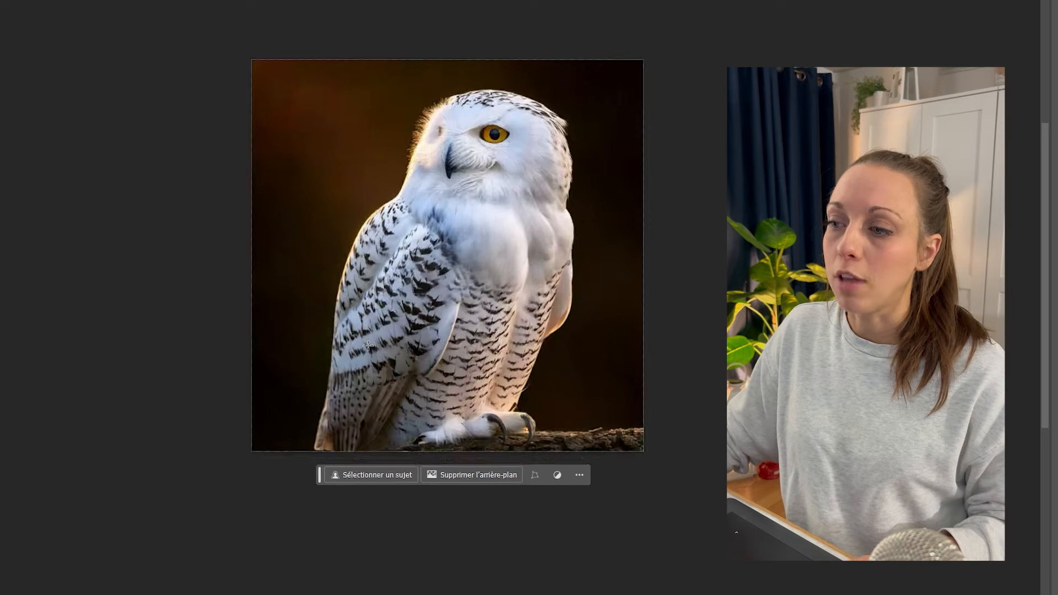
{"action": "scroll", "coordinate": [518, 312], "scroll_direction": "down", "scroll_amount": 1}
{"action": "scroll", "coordinate": [526, 314], "scroll_direction": "down", "scroll_amount": 1}
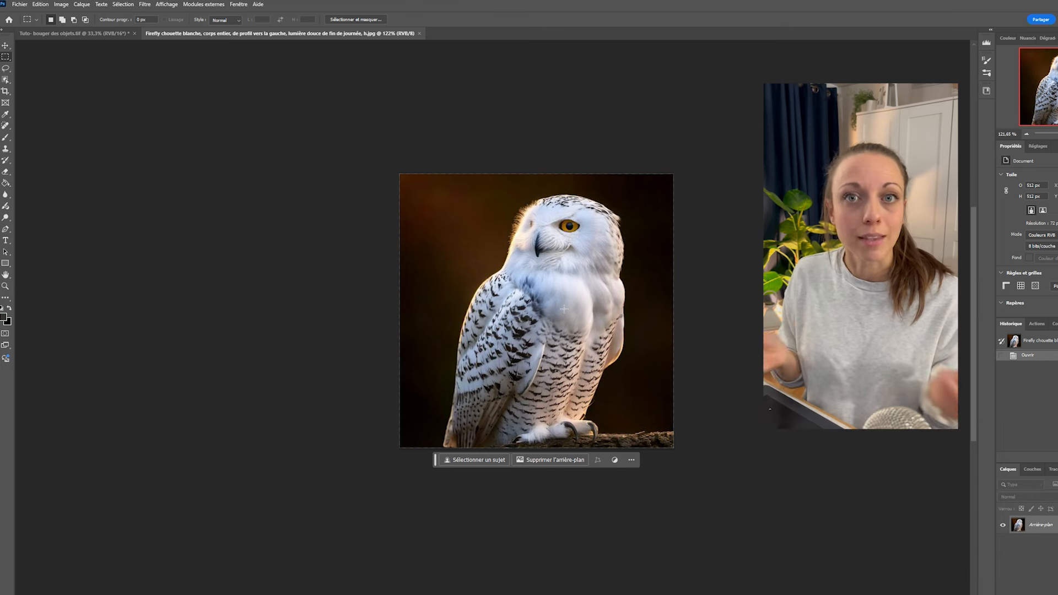
Step: Convert the owl image to CMYK colour mode (Couleurs CMJN), accepting the conversion without a colour profile
{"action": "left_click", "coordinate": [73, 33]}
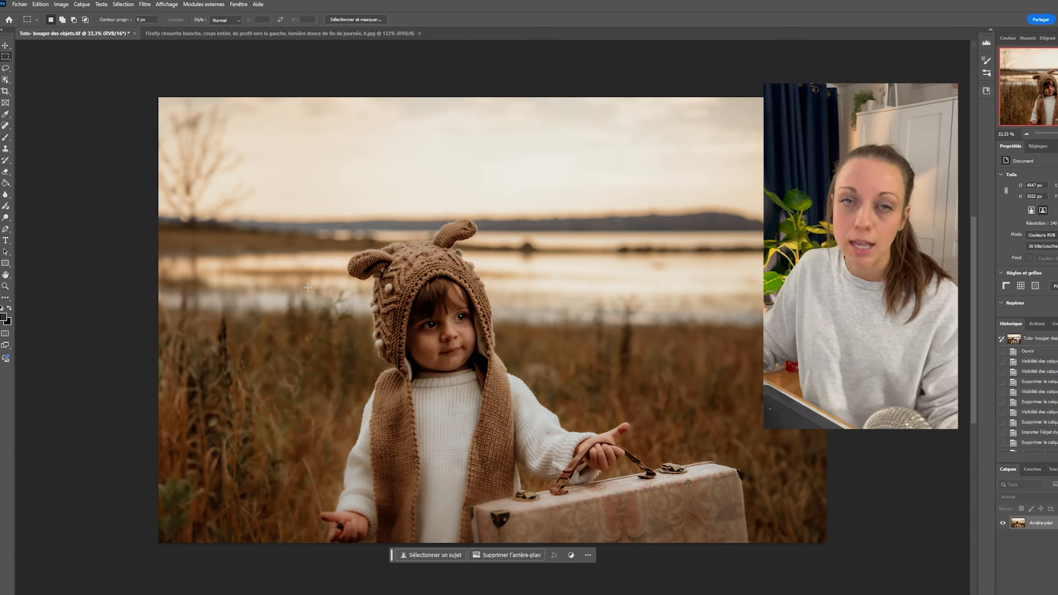
{"action": "left_click", "coordinate": [236, 34]}
{"action": "scroll", "coordinate": [503, 252], "scroll_direction": "up", "scroll_amount": 2}
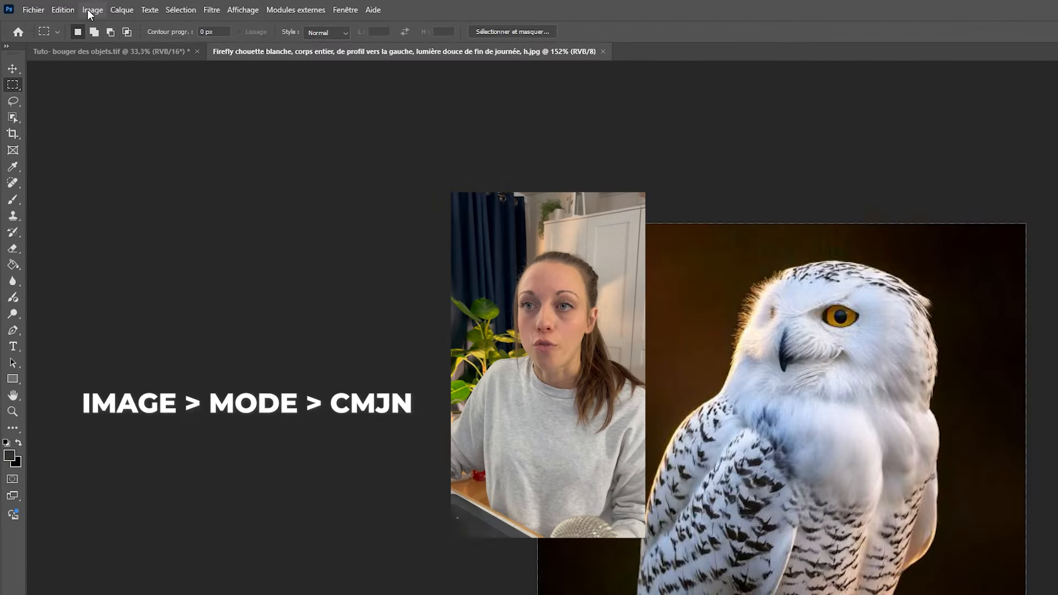
{"action": "left_click", "coordinate": [61, 4]}
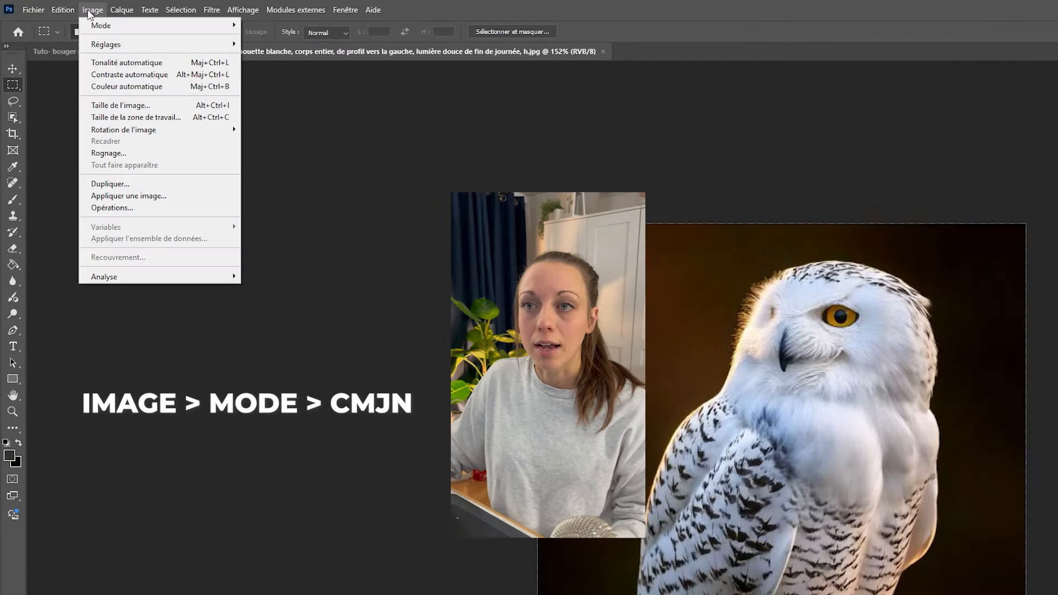
{"action": "mouse_move", "coordinate": [106, 26]}
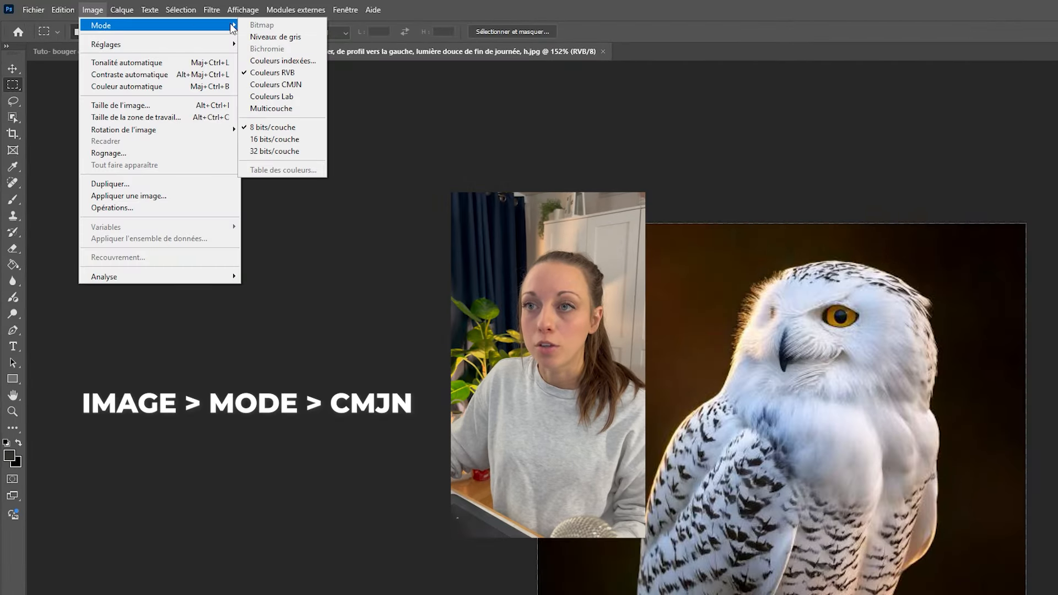
{"action": "left_click", "coordinate": [292, 87]}
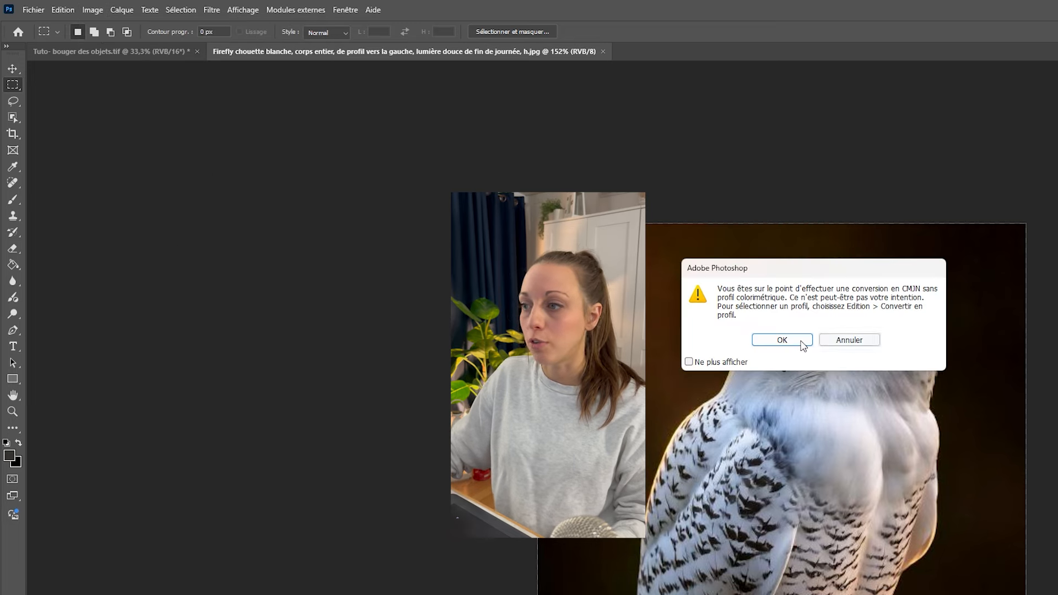
{"action": "left_click", "coordinate": [781, 337]}
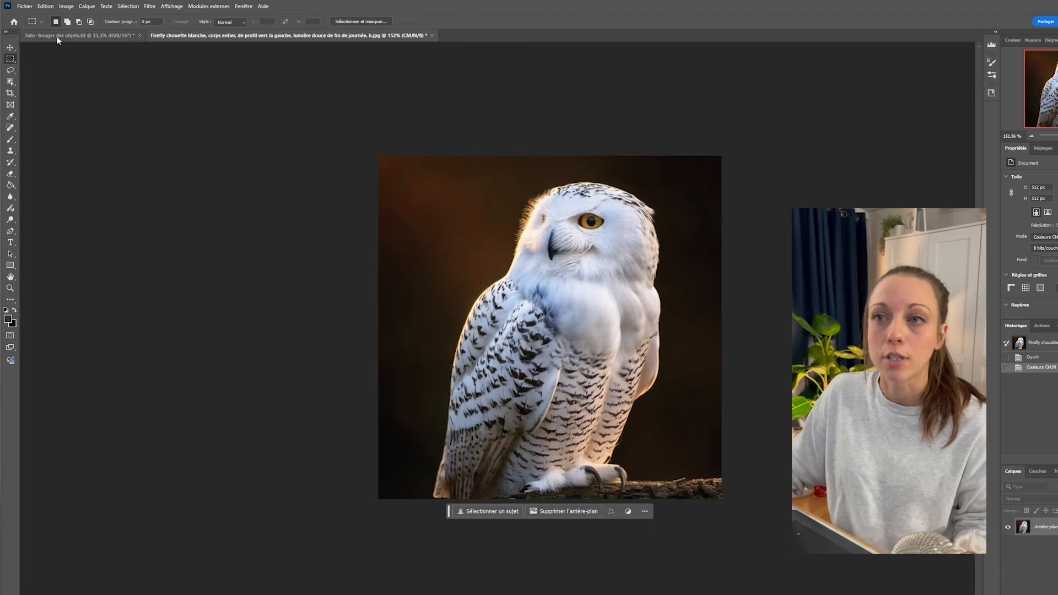
Step: Compare the child photo with the owl image and review the owl document's colour mode options
{"action": "left_click", "coordinate": [77, 35]}
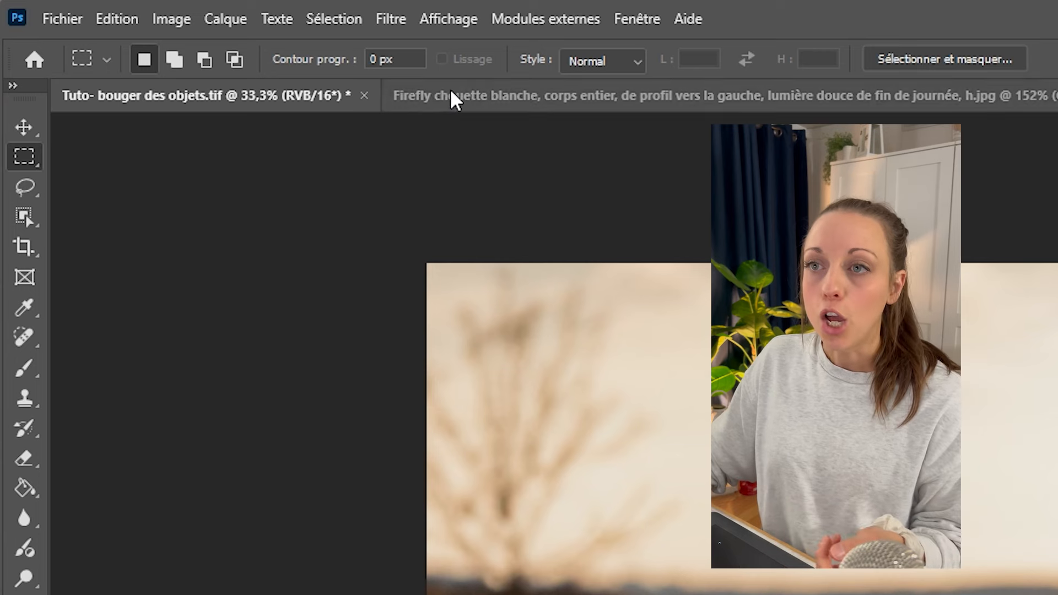
{"action": "left_click", "coordinate": [173, 36]}
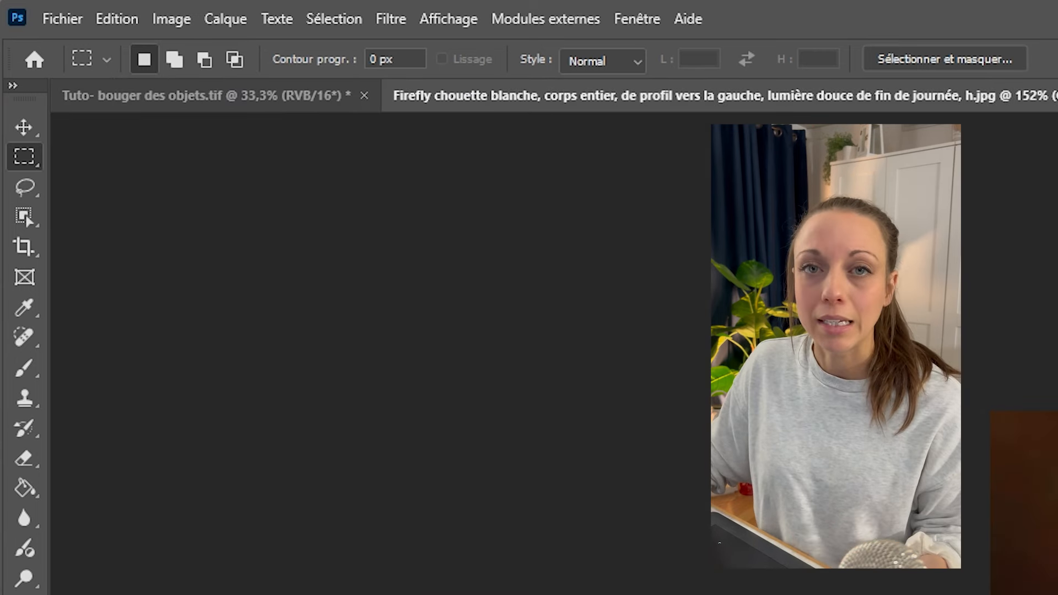
{"action": "left_click", "coordinate": [179, 21]}
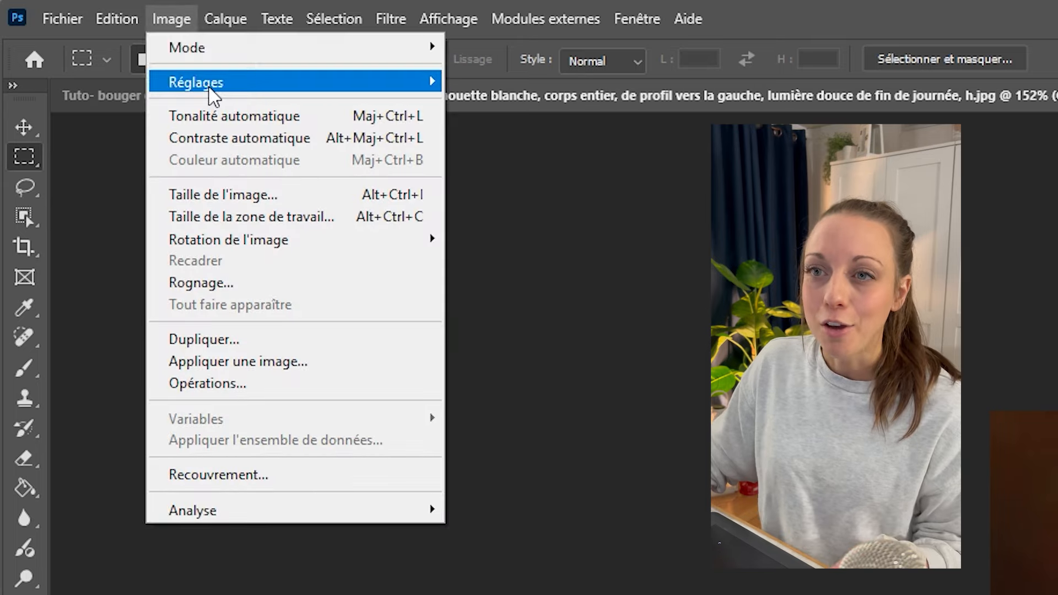
{"action": "mouse_move", "coordinate": [187, 48]}
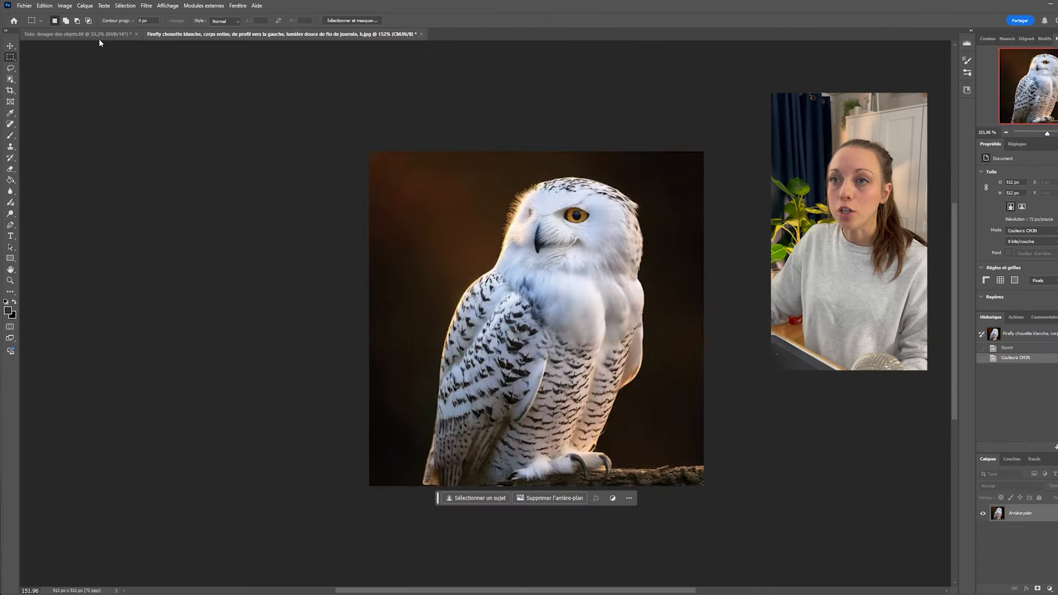
{"action": "left_click", "coordinate": [98, 38]}
{"action": "left_click", "coordinate": [210, 35]}
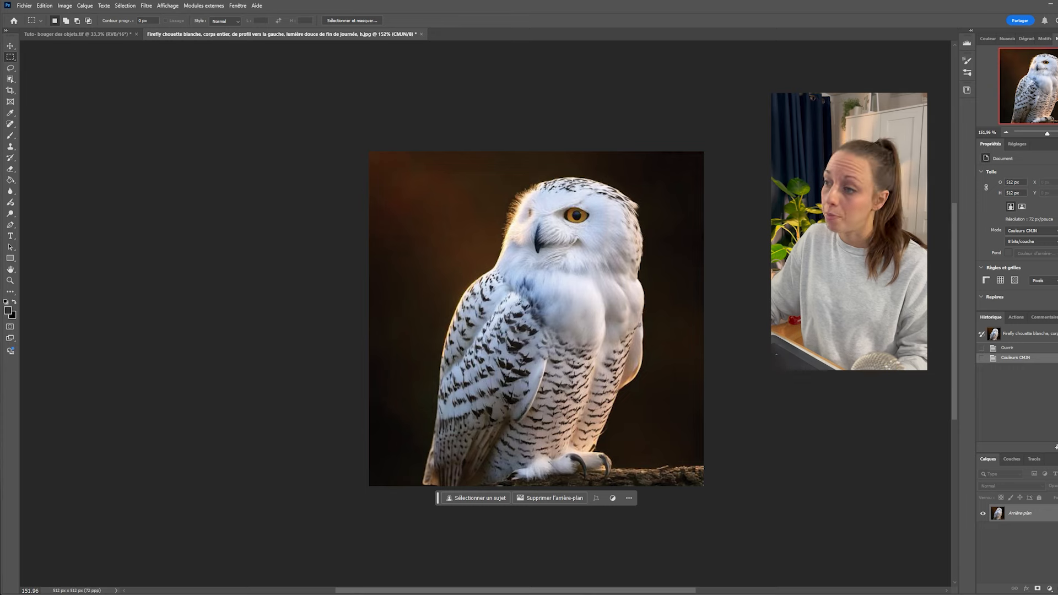
{"action": "left_click", "coordinate": [77, 34]}
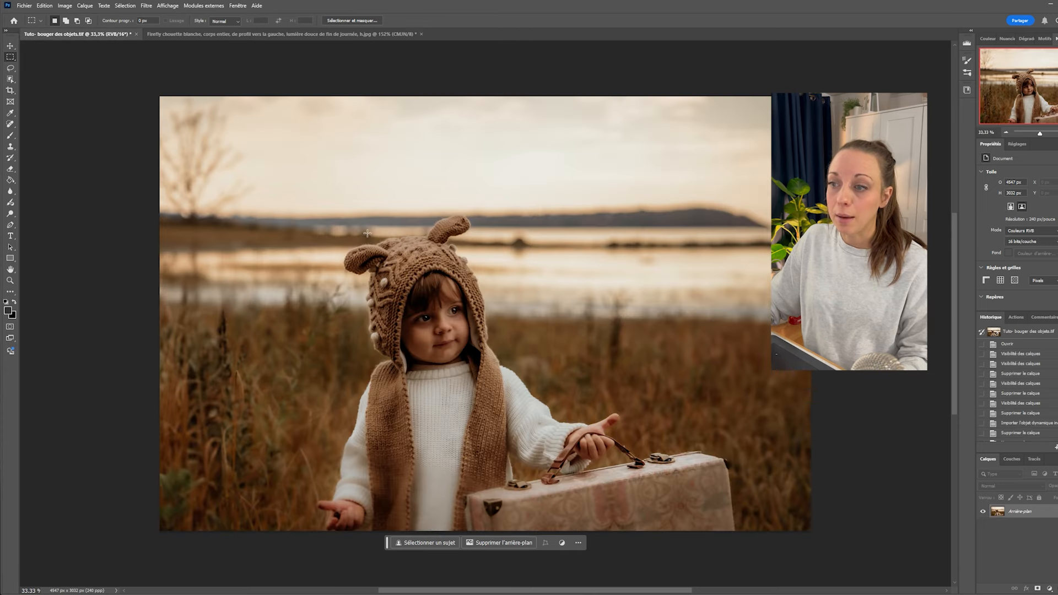
Step: Select the owl as the subject and refine the selection around its talons with the Lasso tool
{"action": "left_click", "coordinate": [203, 35]}
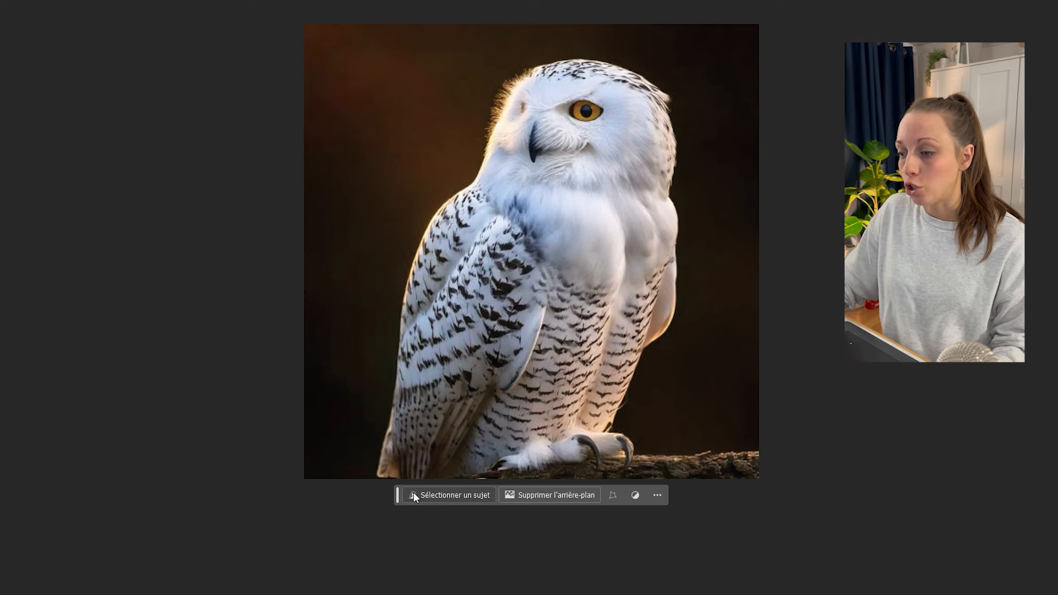
{"action": "left_click", "coordinate": [444, 495]}
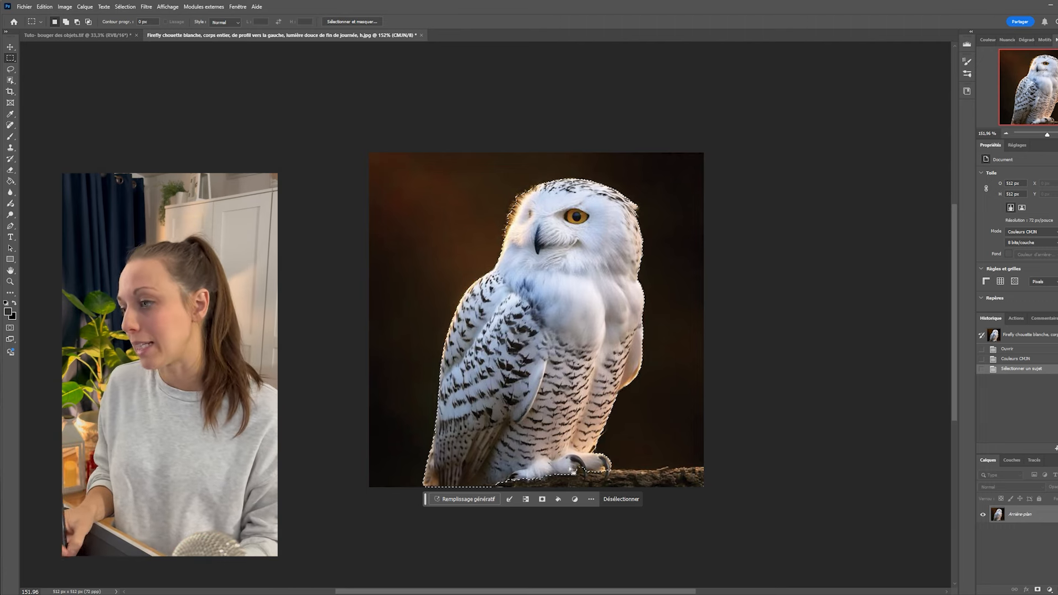
{"action": "left_click", "coordinate": [10, 69]}
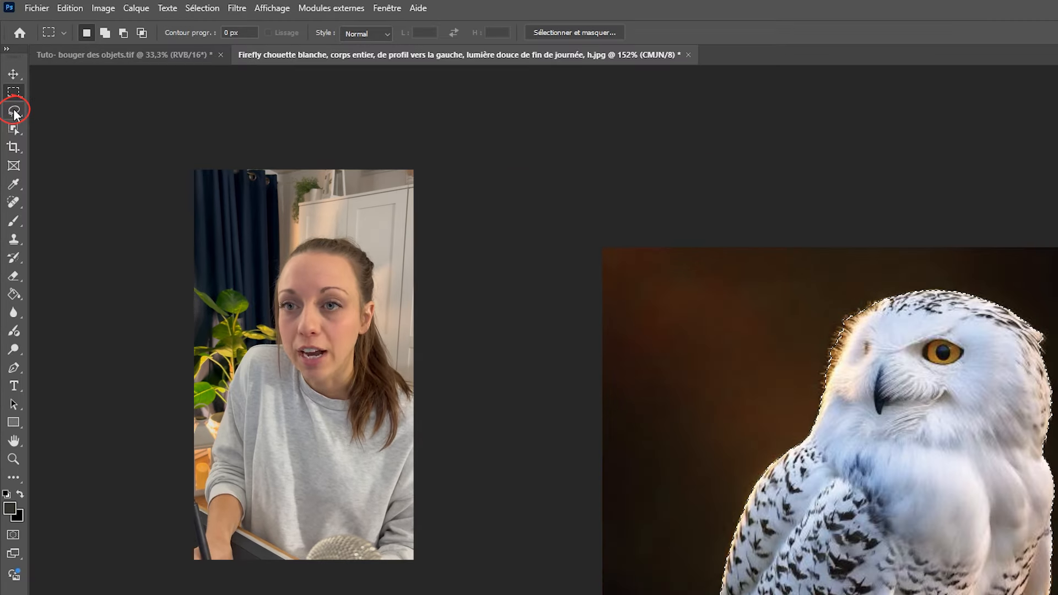
{"action": "left_click", "coordinate": [16, 113]}
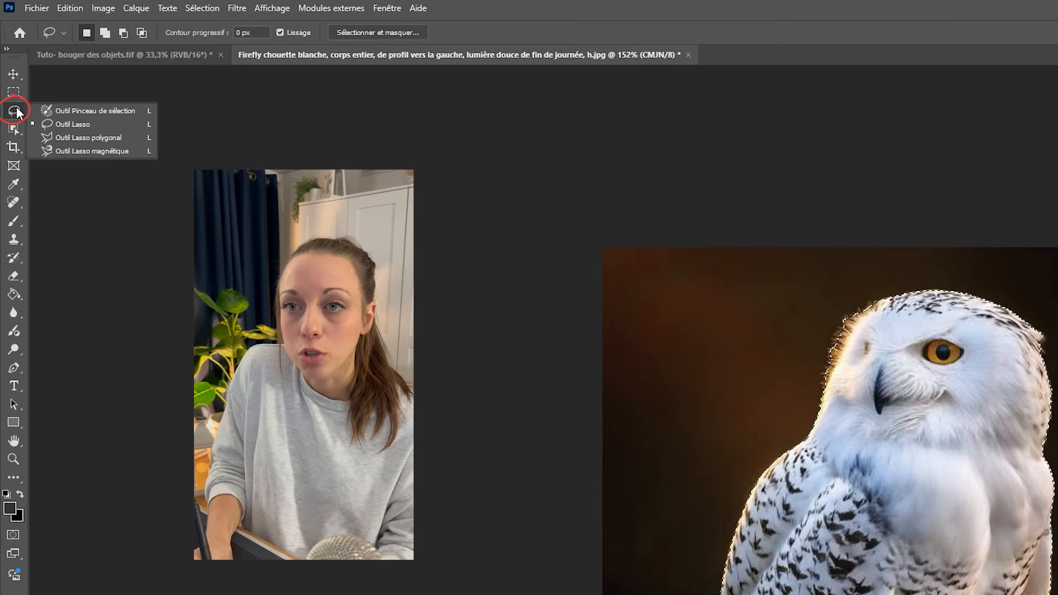
{"action": "left_click", "coordinate": [15, 114]}
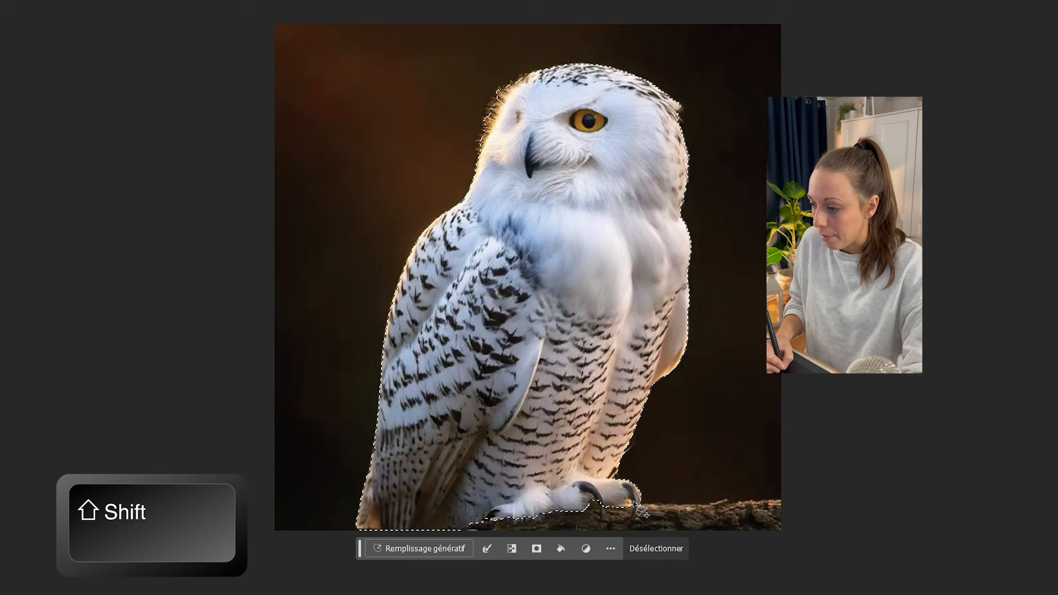
{"action": "mouse_move", "coordinate": [633, 498]}
{"action": "left_mouse_down"}
{"action": "mouse_move", "coordinate": [639, 521]}
{"action": "mouse_move", "coordinate": [600, 506]}
{"action": "mouse_move", "coordinate": [600, 520]}
{"action": "mouse_move", "coordinate": [605, 505]}
{"action": "left_mouse_up"}
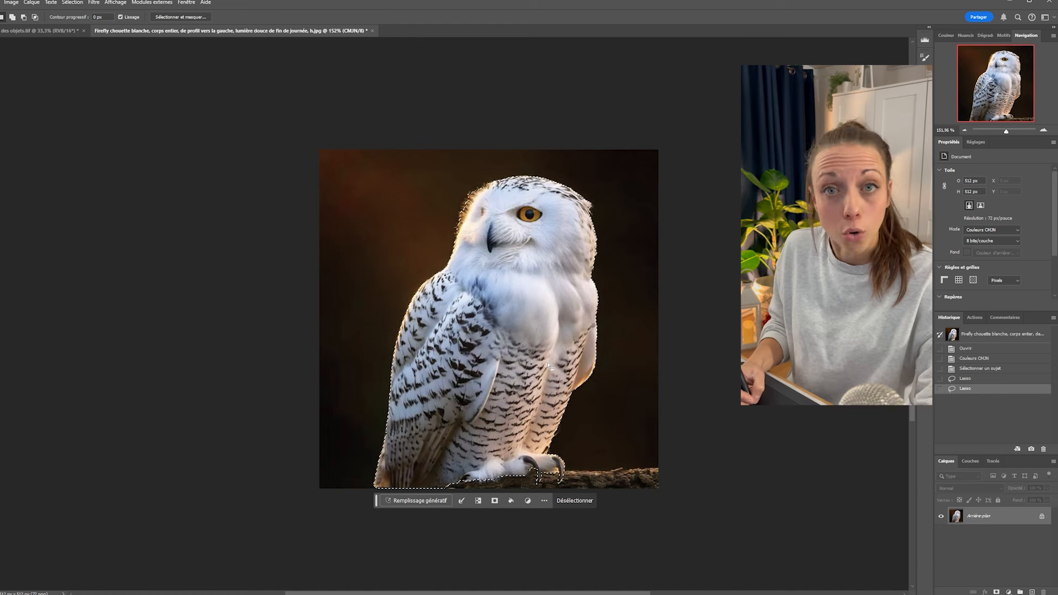
Step: Copy the selected owl and add a new empty layer in Tuto- bouger des objets.tif
{"action": "key", "text": "ctrl+c"}
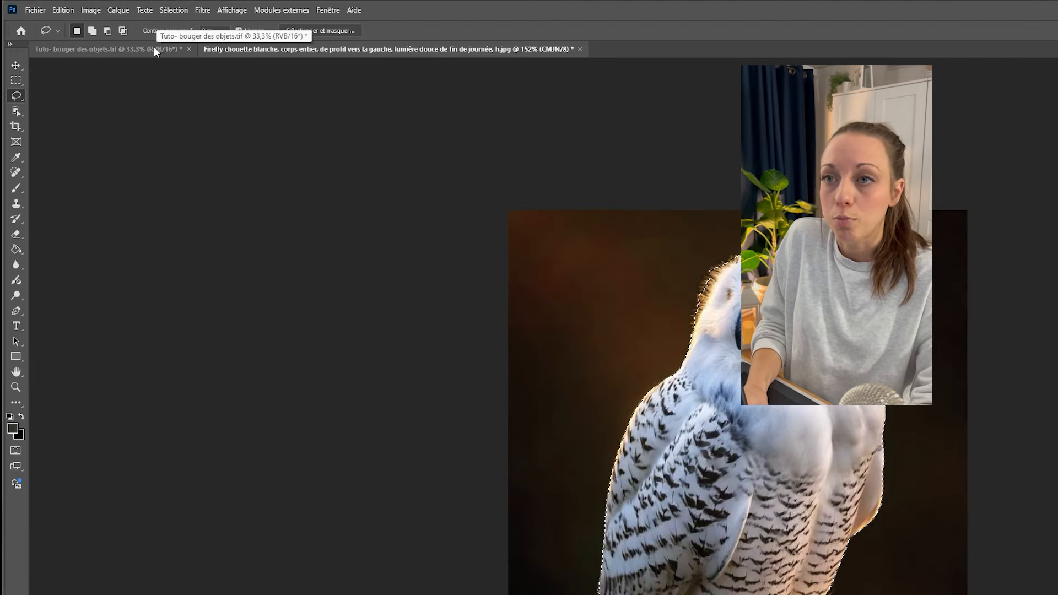
{"action": "left_click", "coordinate": [154, 48]}
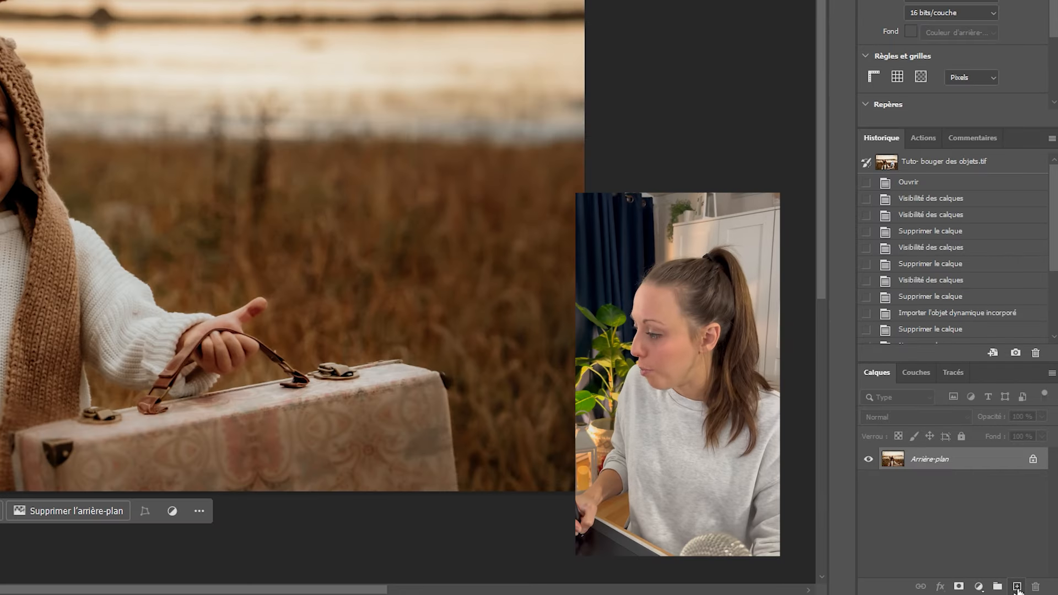
{"action": "left_click", "coordinate": [1018, 587]}
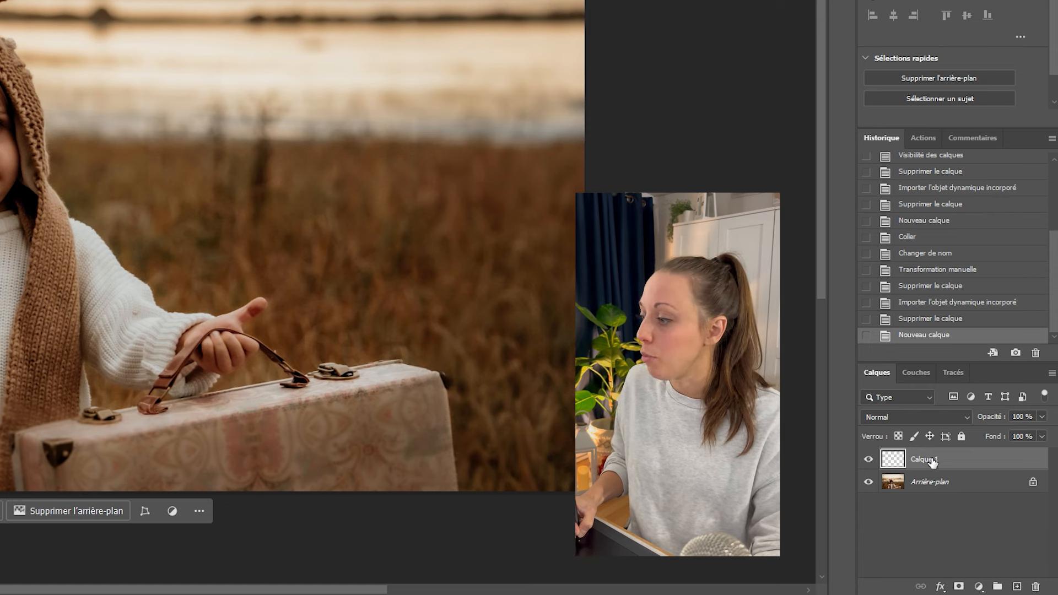
Step: Paste the copied owl onto the new empty layer above the background
{"action": "left_click", "coordinate": [958, 482]}
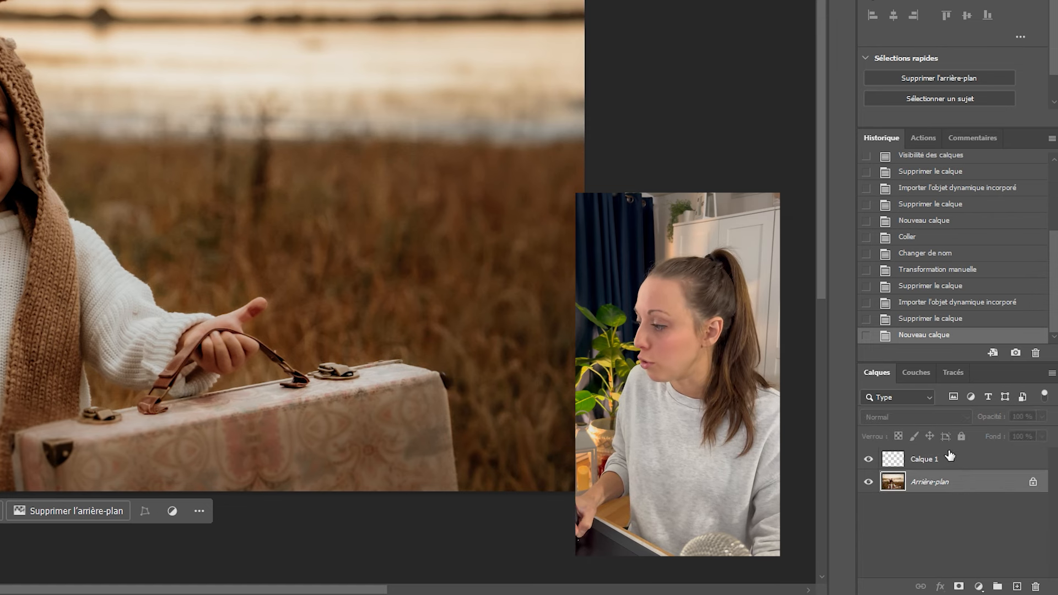
{"action": "left_click", "coordinate": [949, 456]}
{"action": "left_click", "coordinate": [957, 482]}
{"action": "left_click", "coordinate": [944, 465]}
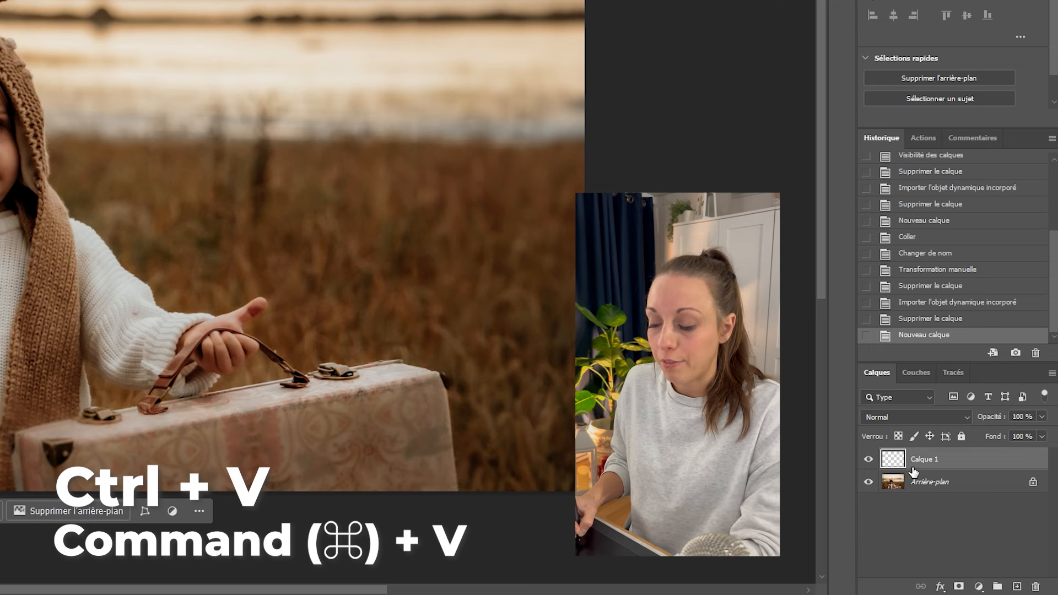
{"action": "key", "text": "ctrl+v"}
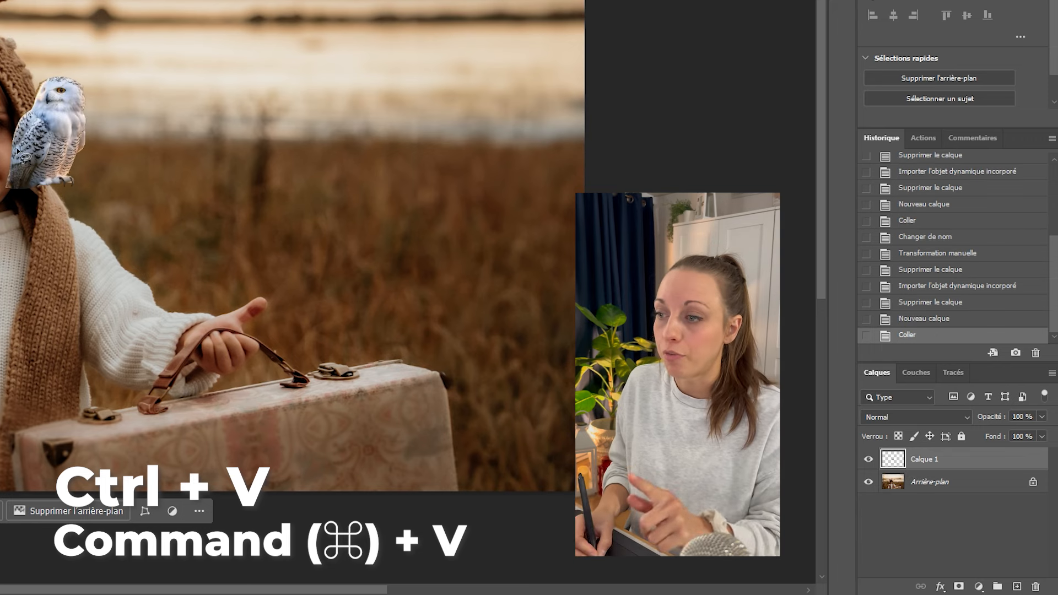
Step: Toggle the owl layer's visibility off and on to check what the layer contains
{"action": "left_click", "coordinate": [868, 460]}
{"action": "left_click", "coordinate": [868, 459]}
{"action": "left_click", "coordinate": [868, 459]}
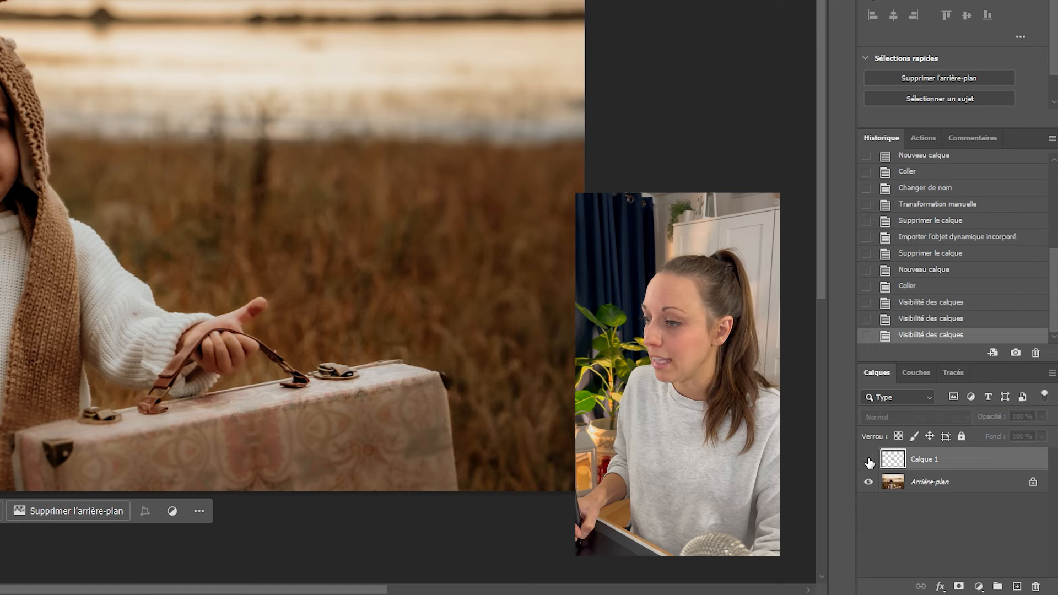
{"action": "left_click", "coordinate": [868, 460]}
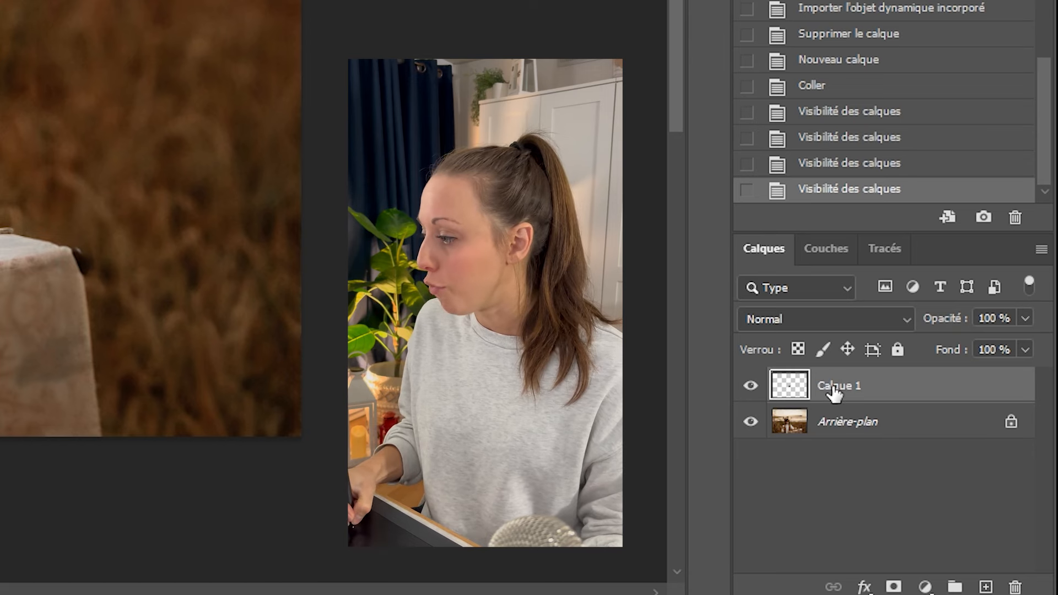
Step: Rename the owl layer as Chouette
{"action": "double_click", "coordinate": [834, 390]}
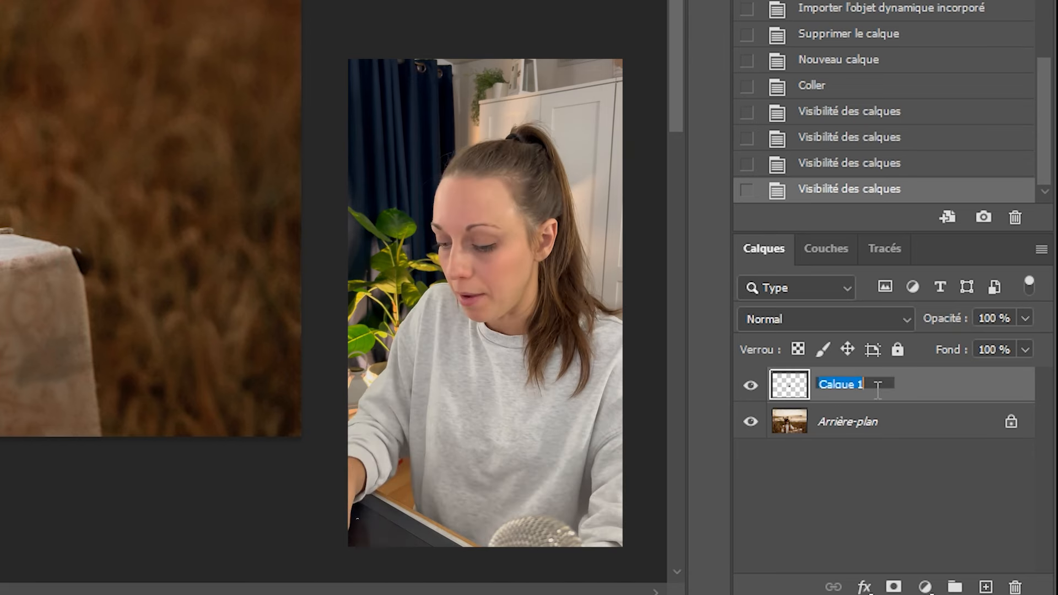
{"action": "type", "text": "Chouette"}
{"action": "key", "text": "Return"}
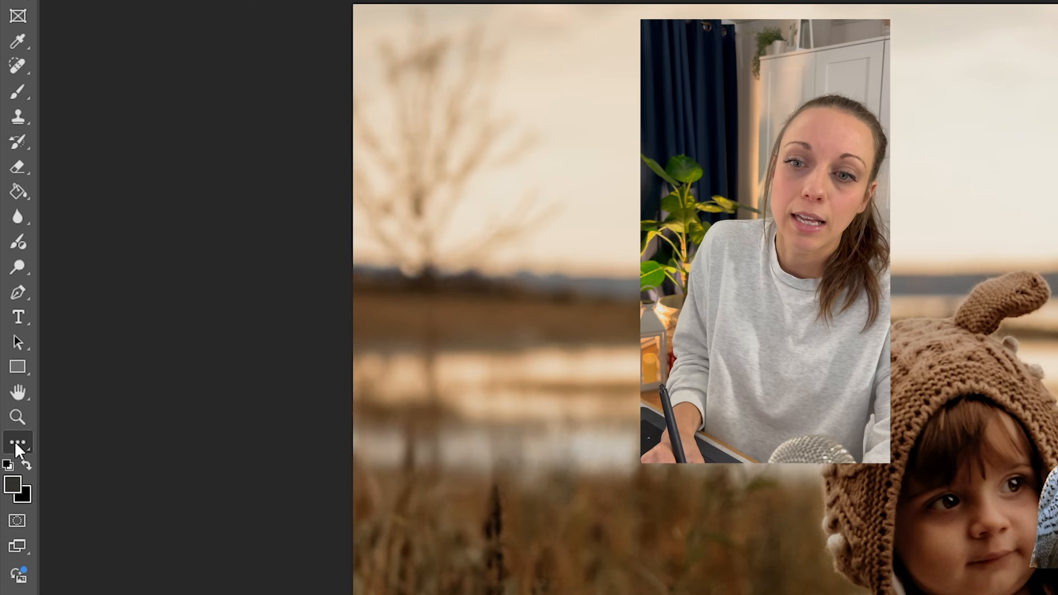
{"action": "left_click", "coordinate": [25, 470]}
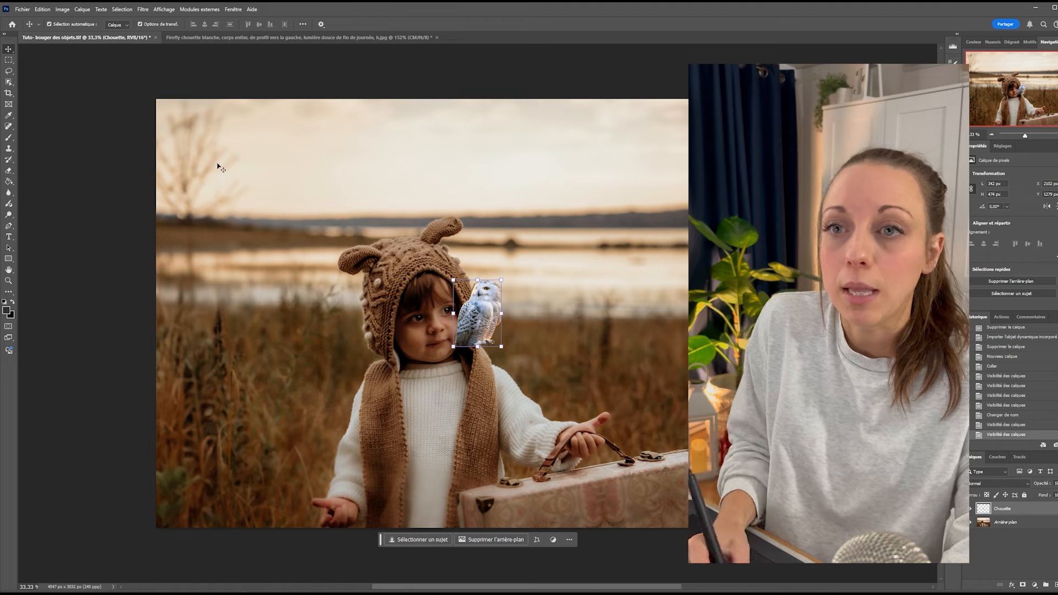
{"action": "left_click", "coordinate": [8, 60]}
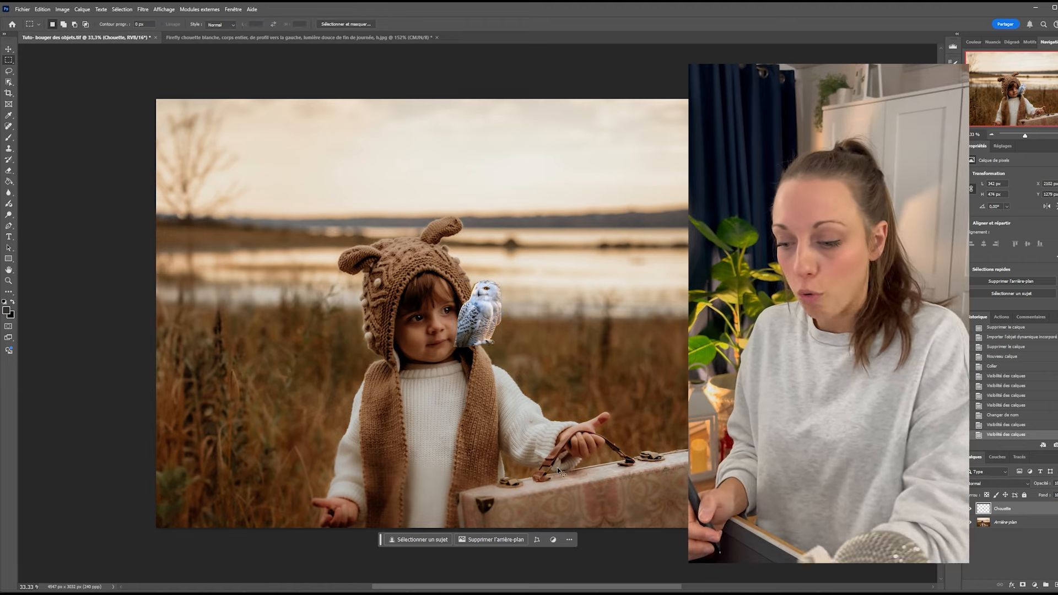
{"action": "key", "text": "ctrl+t"}
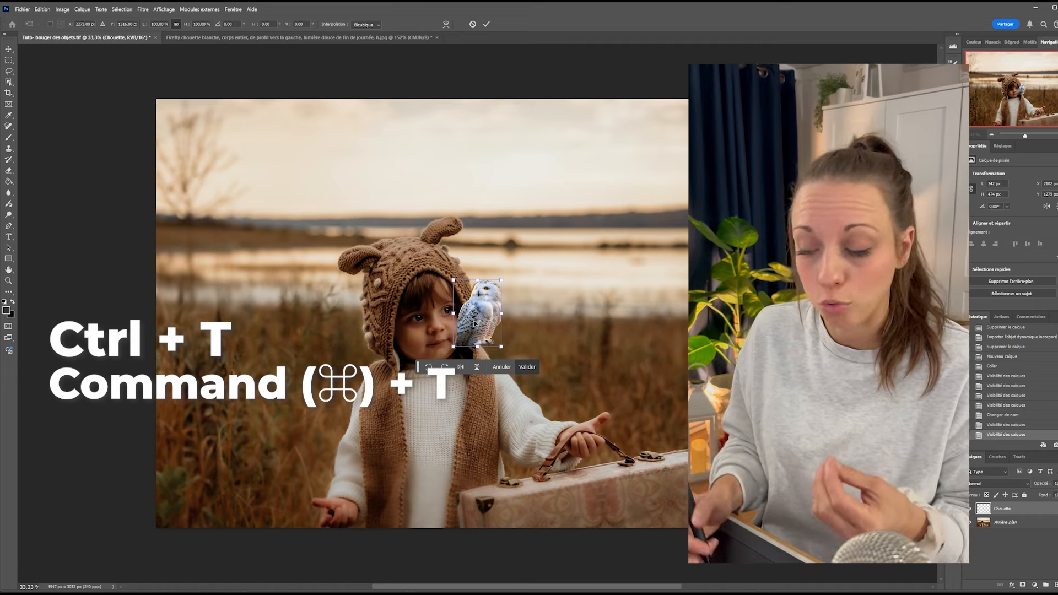
{"action": "key", "text": "Return"}
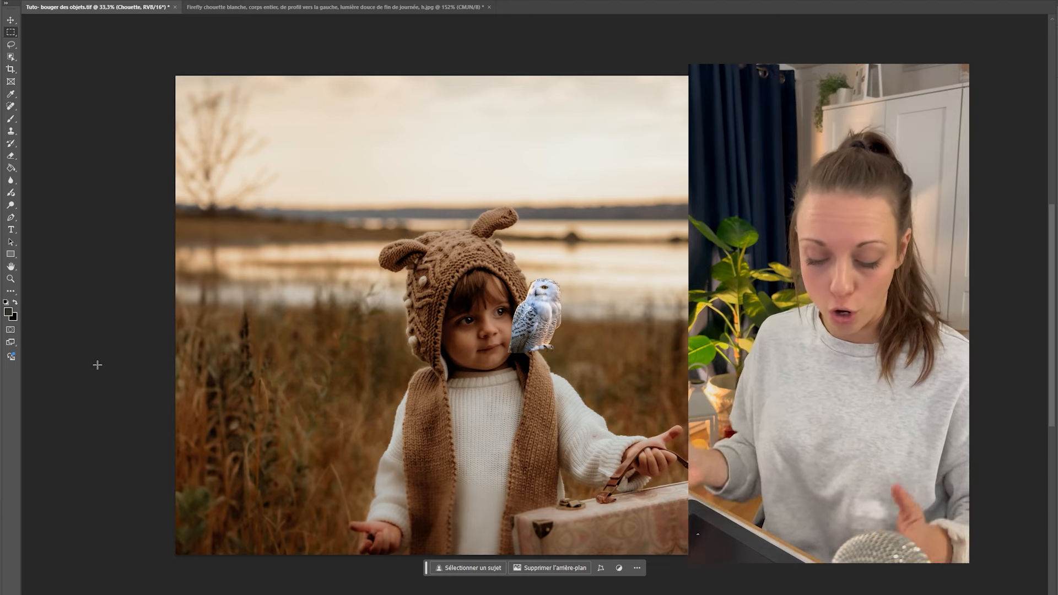
{"action": "key", "text": "ctrl+t"}
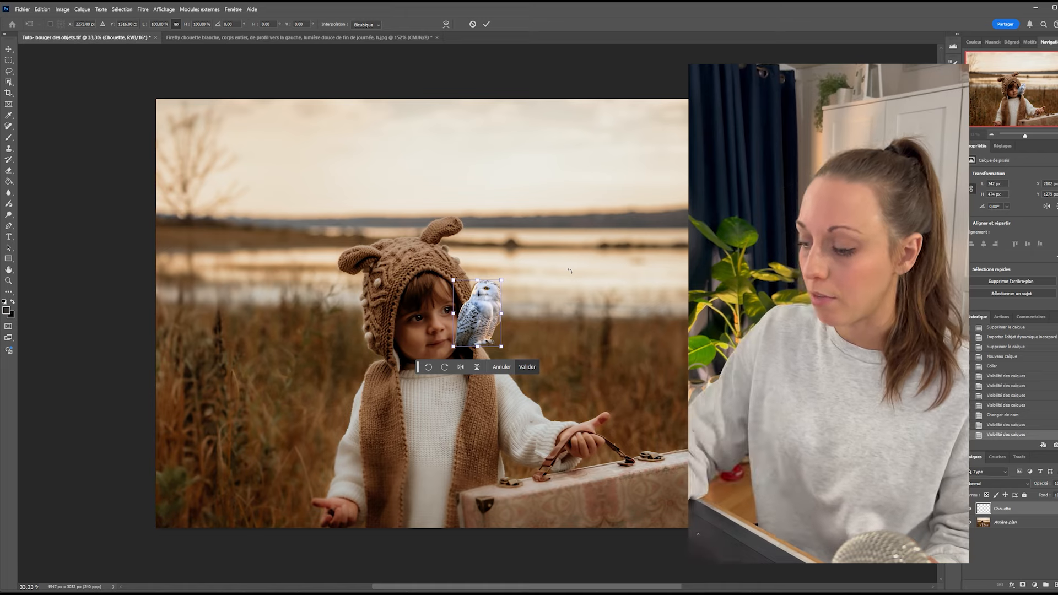
{"action": "key", "text": "Return"}
{"action": "key", "text": "m"}
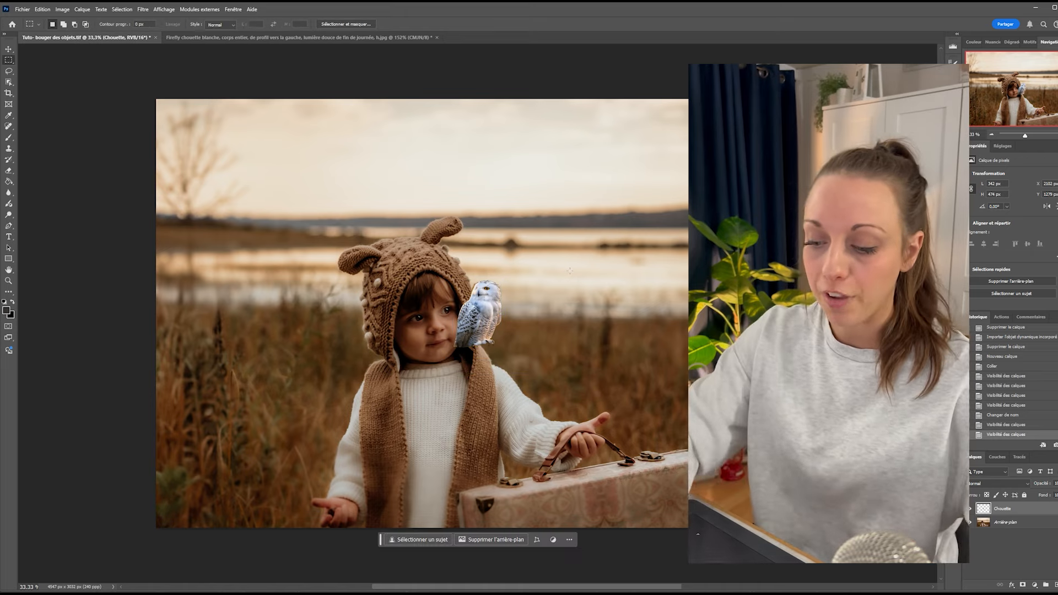
{"action": "key", "text": "ctrl+t"}
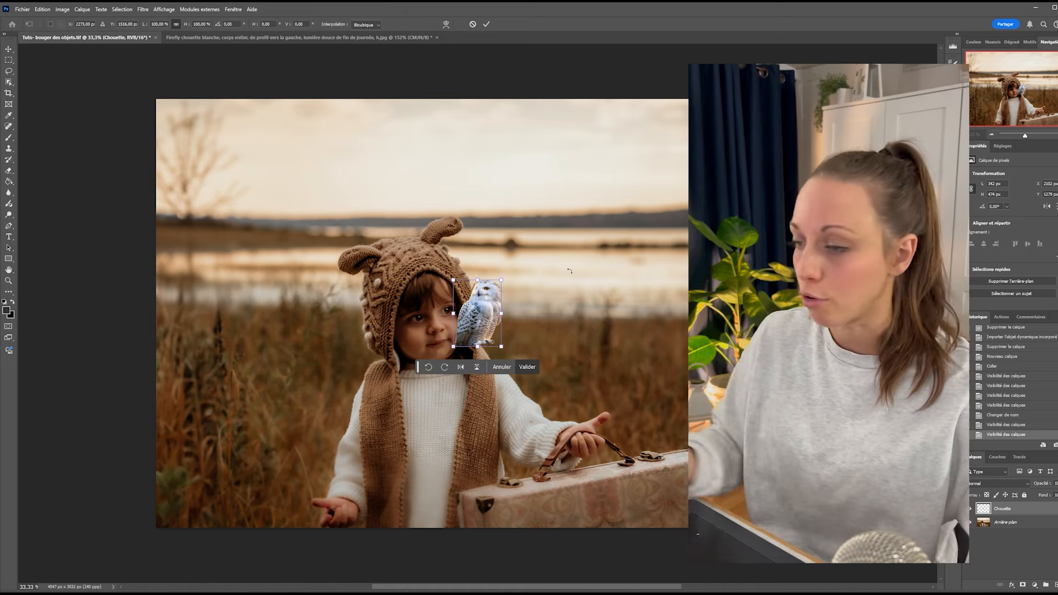
{"action": "key", "text": "Return"}
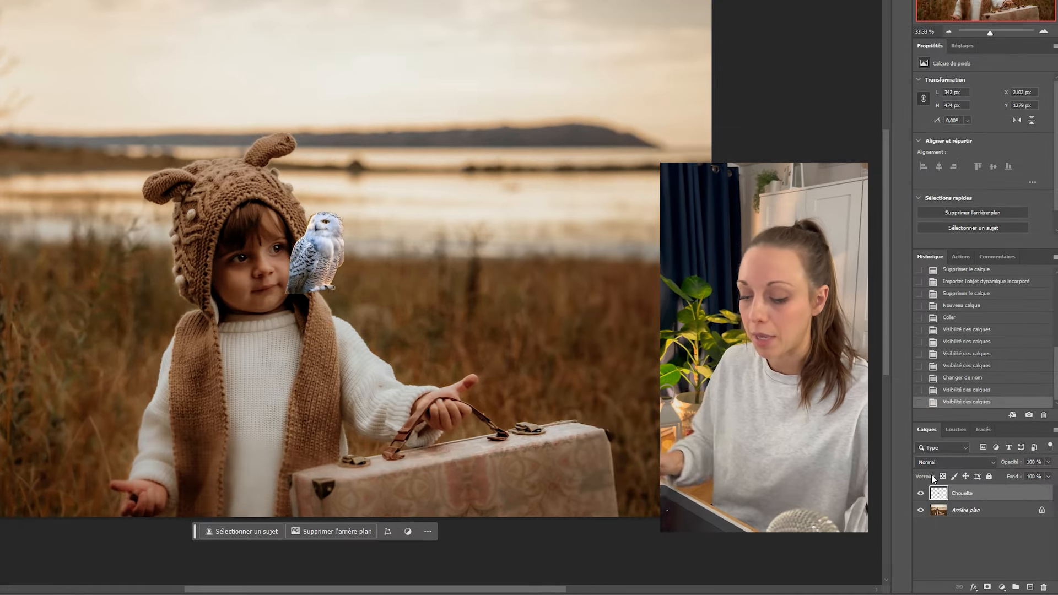
Step: Enlarge the owl proportionally with Free Transform to about 1010 × 1400 px
{"action": "key", "text": "ctrl+t"}
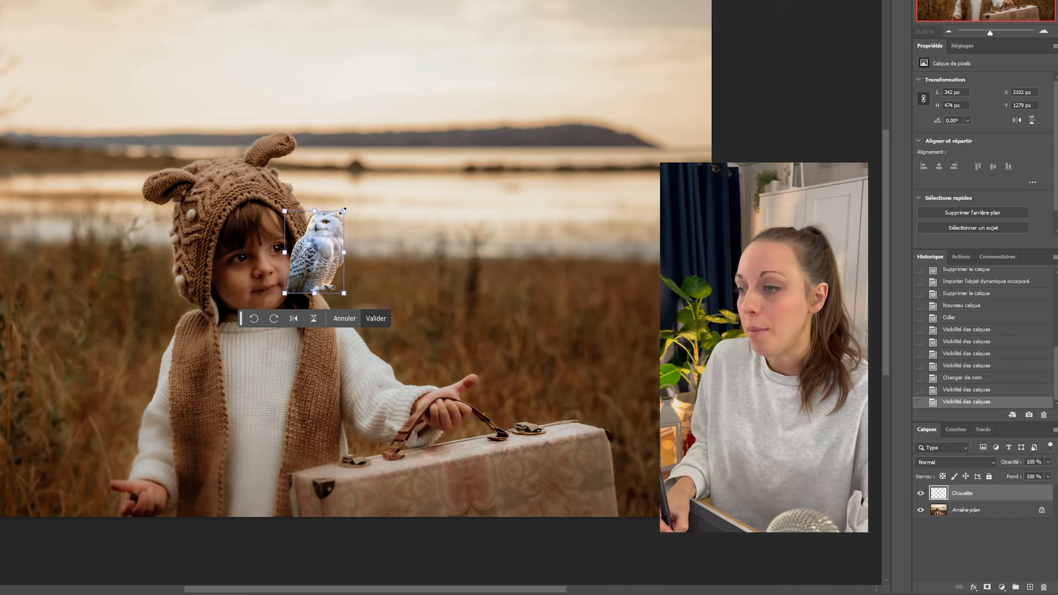
{"action": "left_click_drag", "start_coordinate": [344, 211], "coordinate": [340, 109]}
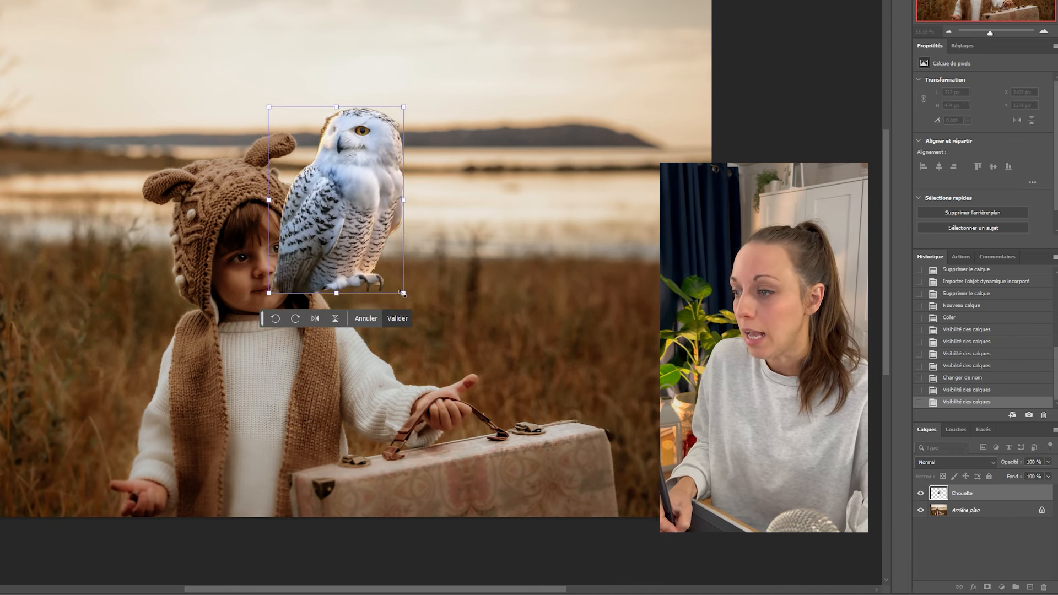
{"action": "left_click_drag", "start_coordinate": [403, 294], "coordinate": [421, 317]}
{"action": "left_click_drag", "start_coordinate": [267, 319], "coordinate": [253, 338]}
{"action": "left_click_drag", "start_coordinate": [253, 222], "coordinate": [217, 99]}
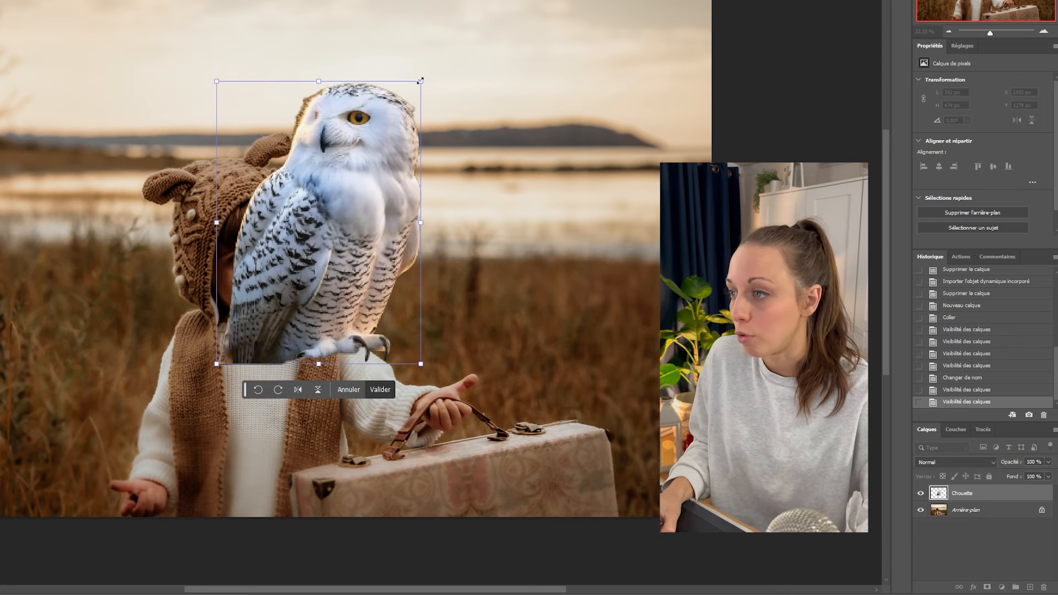
{"action": "left_click_drag", "start_coordinate": [420, 81], "coordinate": [392, 120]}
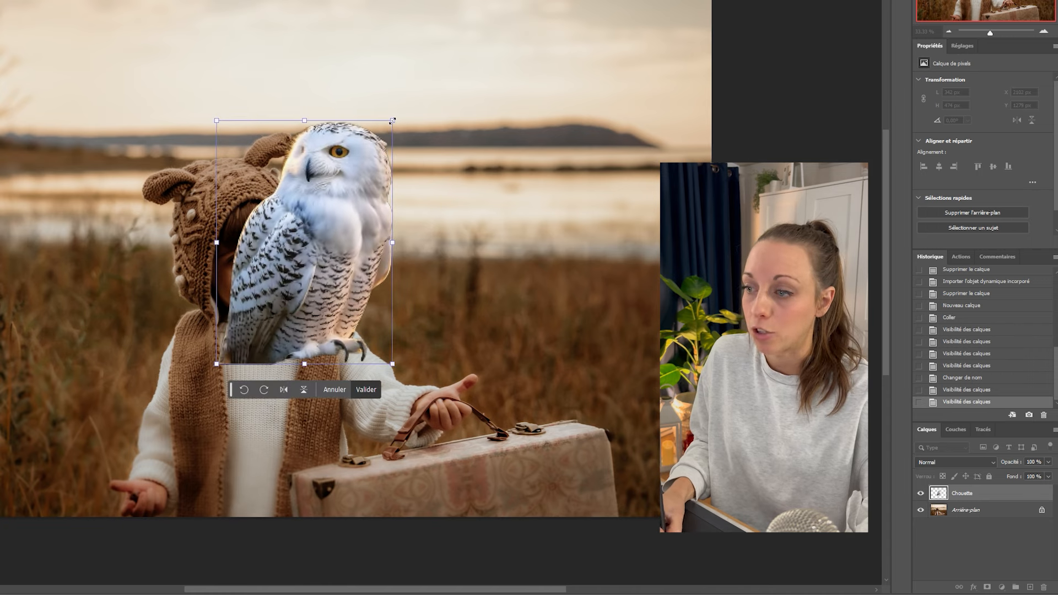
{"action": "key", "text": "Return"}
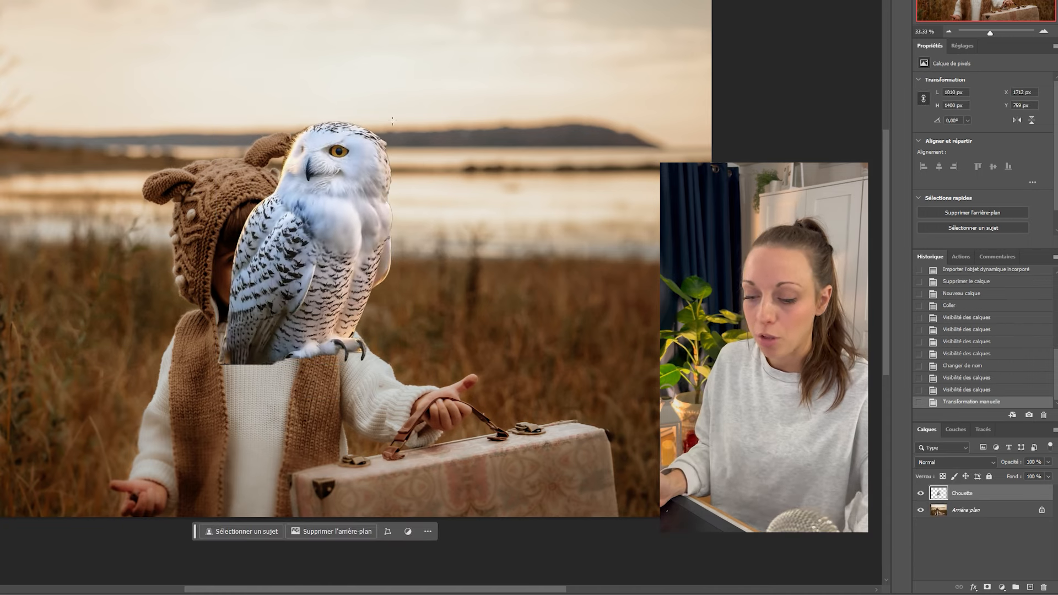
Step: Rotate the owl clockwise with Free Transform so that it leans to the right
{"action": "key", "text": "ctrl+t"}
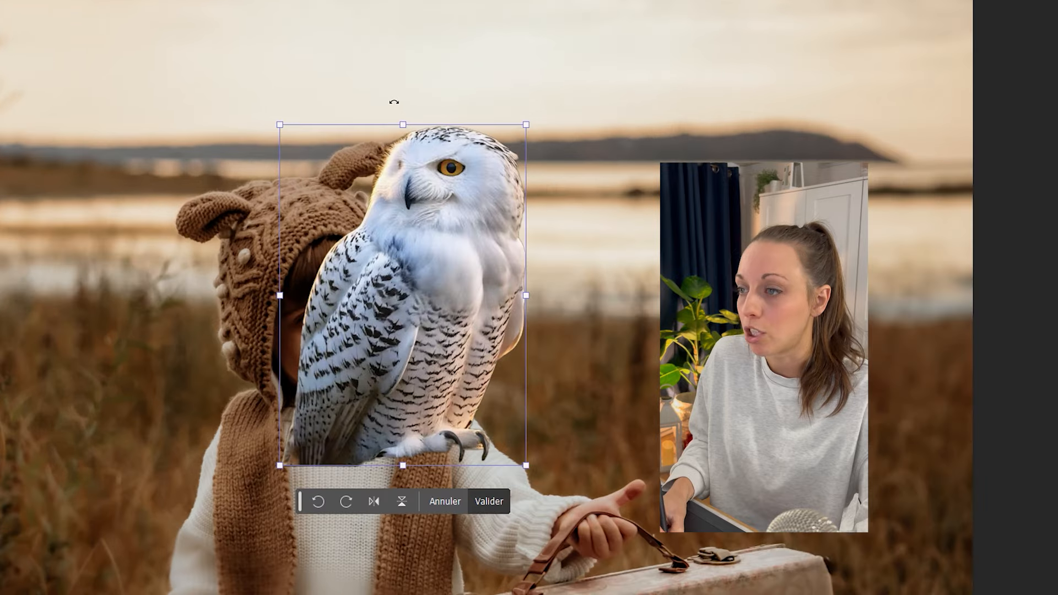
{"action": "left_click_drag", "start_coordinate": [400, 102], "coordinate": [438, 126]}
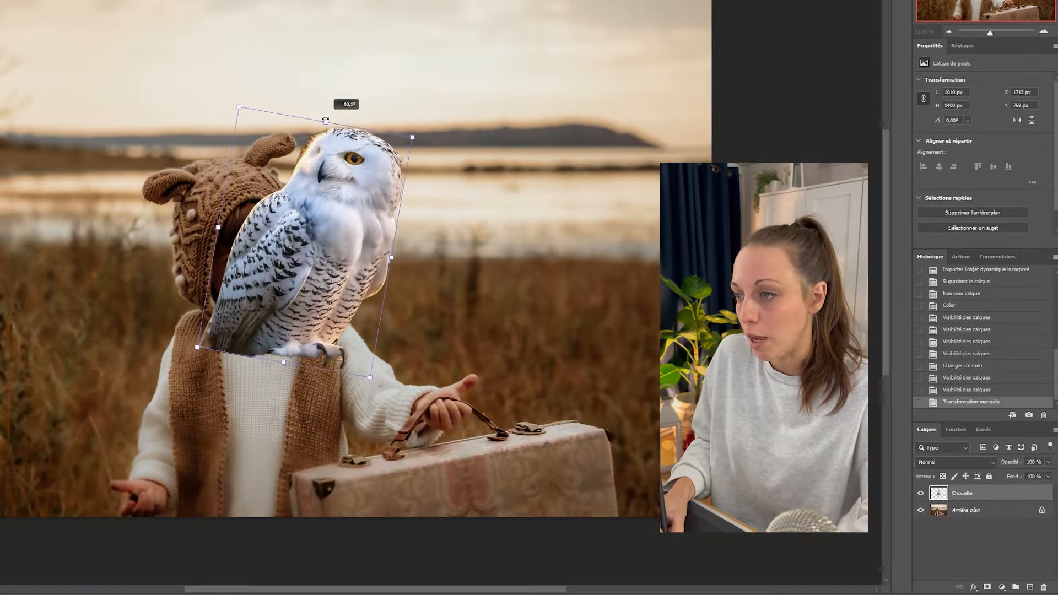
{"action": "mouse_move", "coordinate": [326, 120]}
{"action": "left_mouse_down"}
{"action": "mouse_move", "coordinate": [277, 103]}
{"action": "mouse_move", "coordinate": [222, 140]}
{"action": "mouse_move", "coordinate": [204, 220]}
{"action": "mouse_move", "coordinate": [228, 128]}
{"action": "mouse_move", "coordinate": [342, 111]}
{"action": "left_mouse_up"}
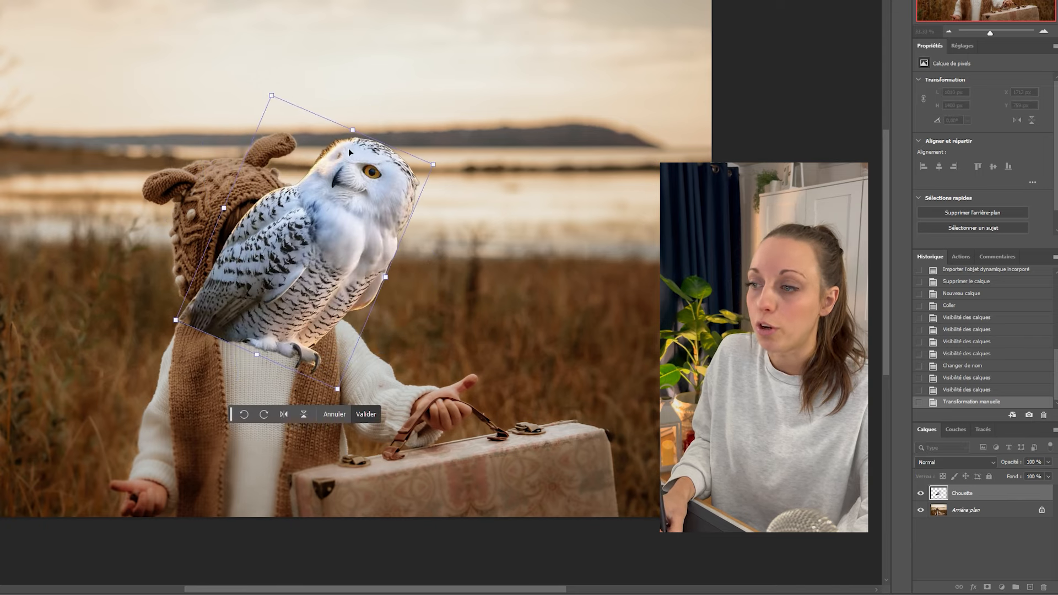
{"action": "key", "text": "Return"}
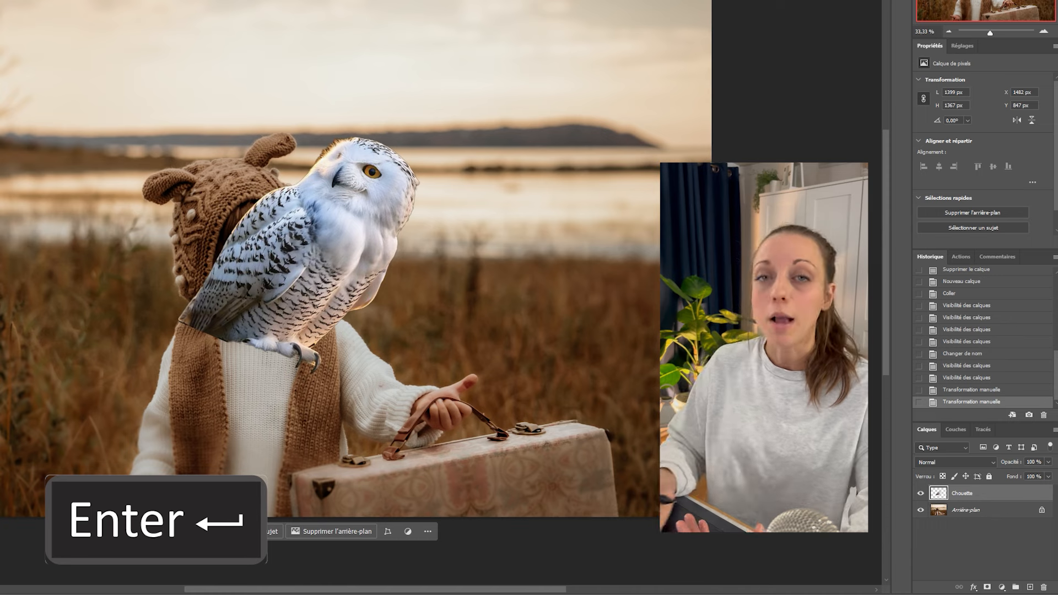
Step: Rotate the owl counter-clockwise back to upright, and try a non-proportional stretch that is undone
{"action": "key", "text": "ctrl+t"}
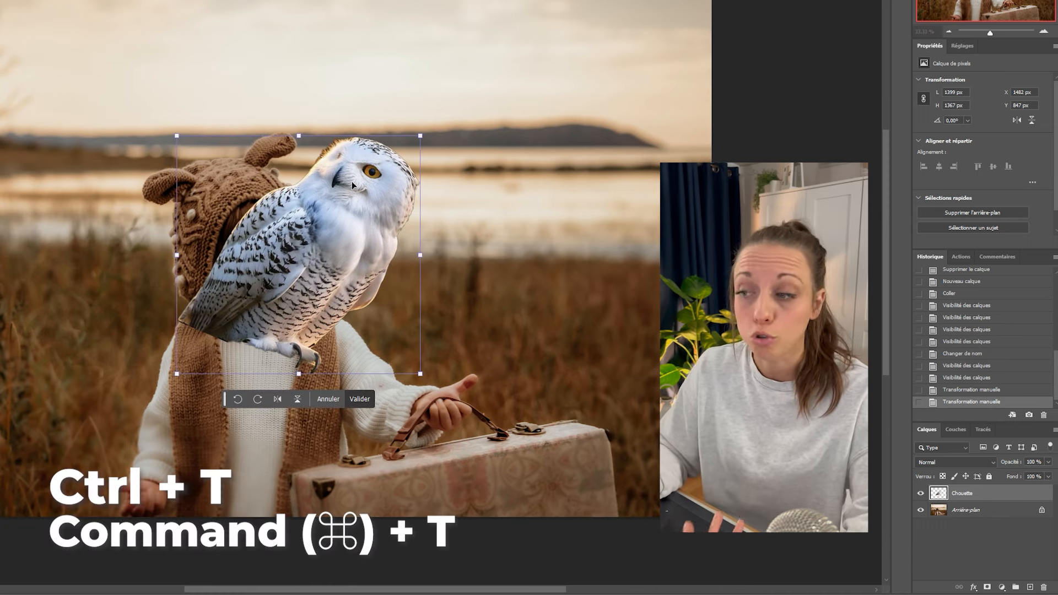
{"action": "left_click_drag", "start_coordinate": [457, 196], "coordinate": [417, 134]}
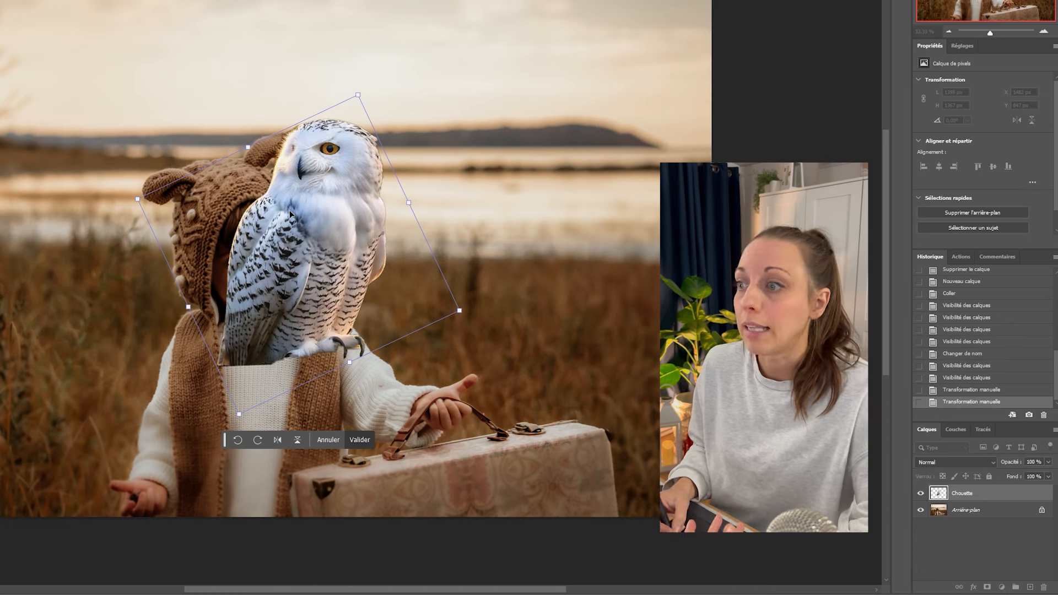
{"action": "key", "text": "shift"}
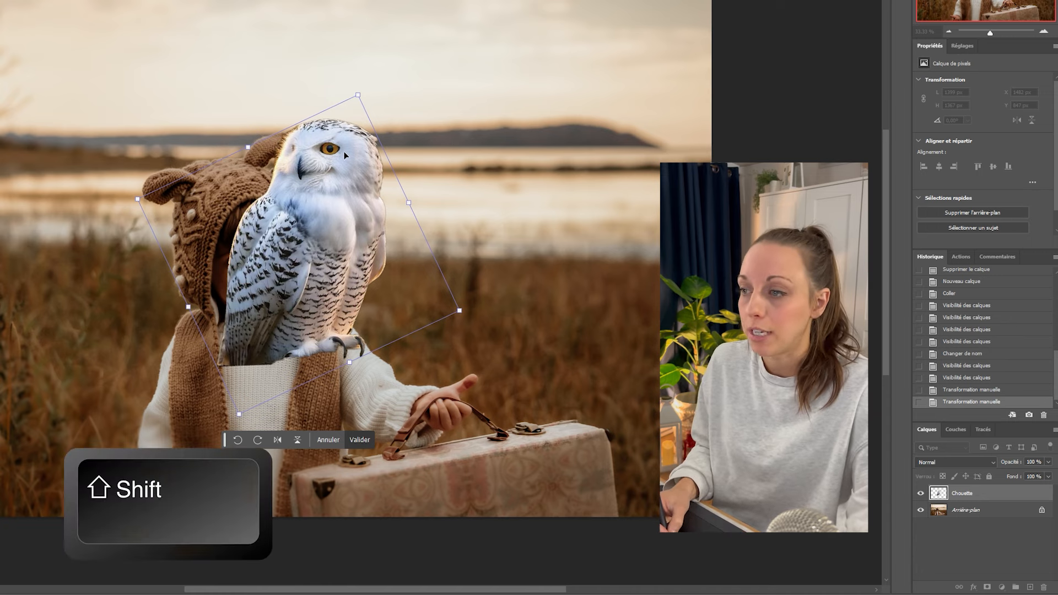
{"action": "left_click_drag", "start_coordinate": [359, 96], "coordinate": [507, 74]}
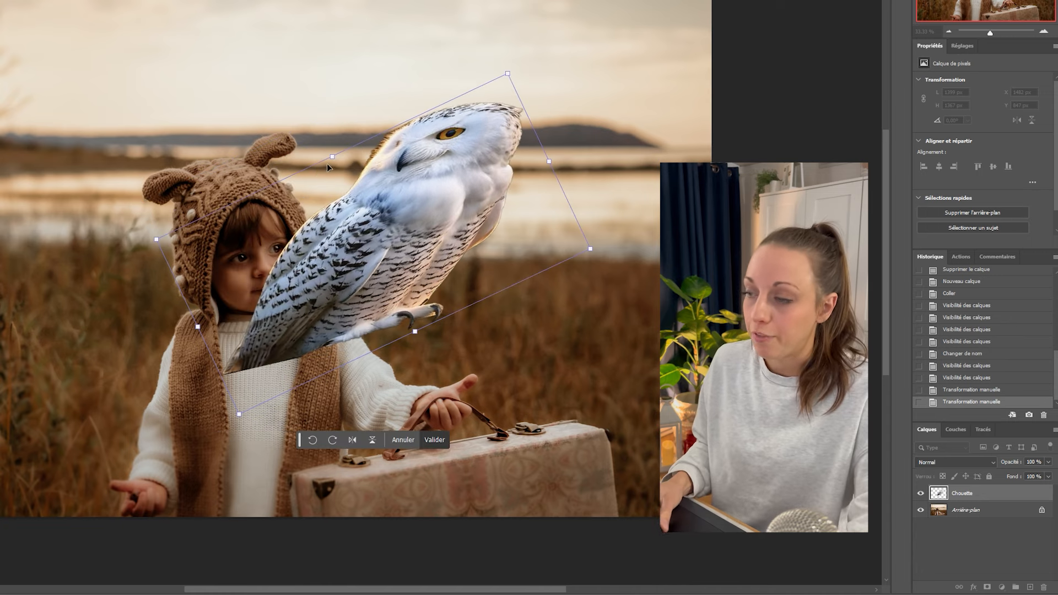
{"action": "key", "text": "ctrl+z"}
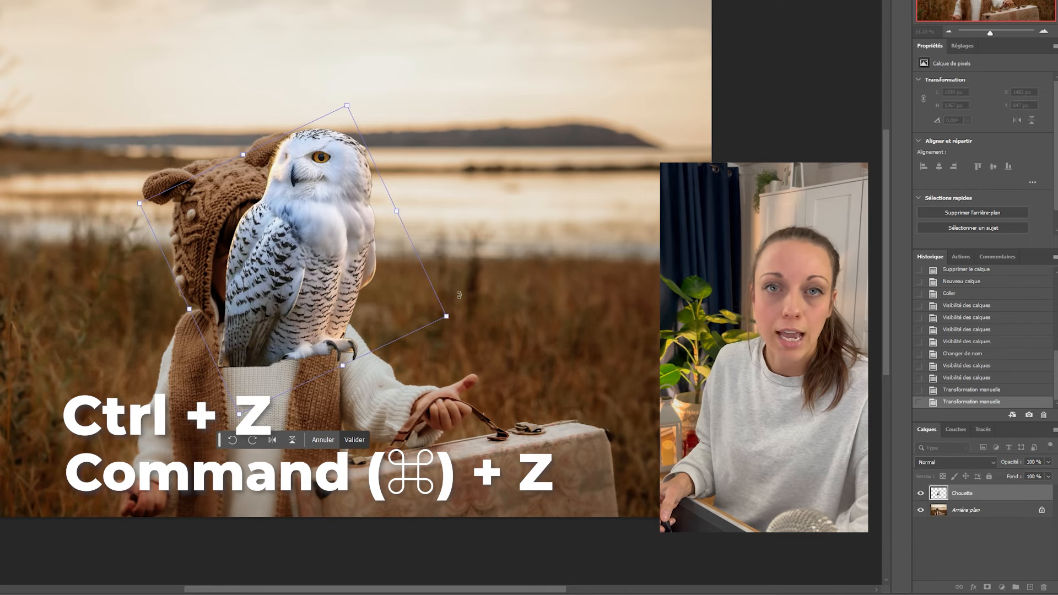
{"action": "key", "text": "Return"}
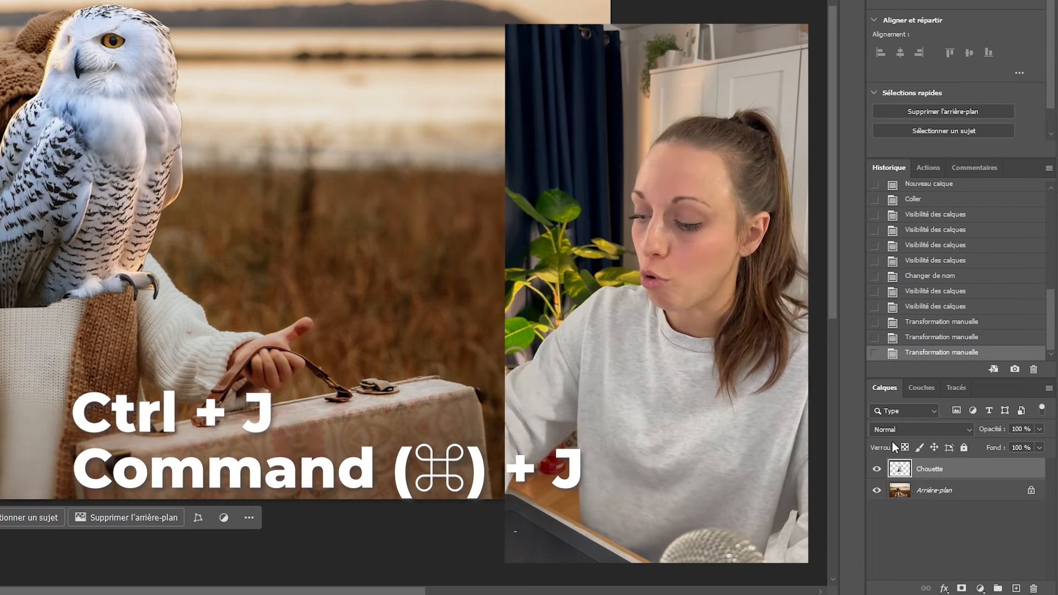
Step: Duplicate the Chouette layer, hide the duplicate and move it beneath Chouette as a backup
{"action": "key", "text": "ctrl+j"}
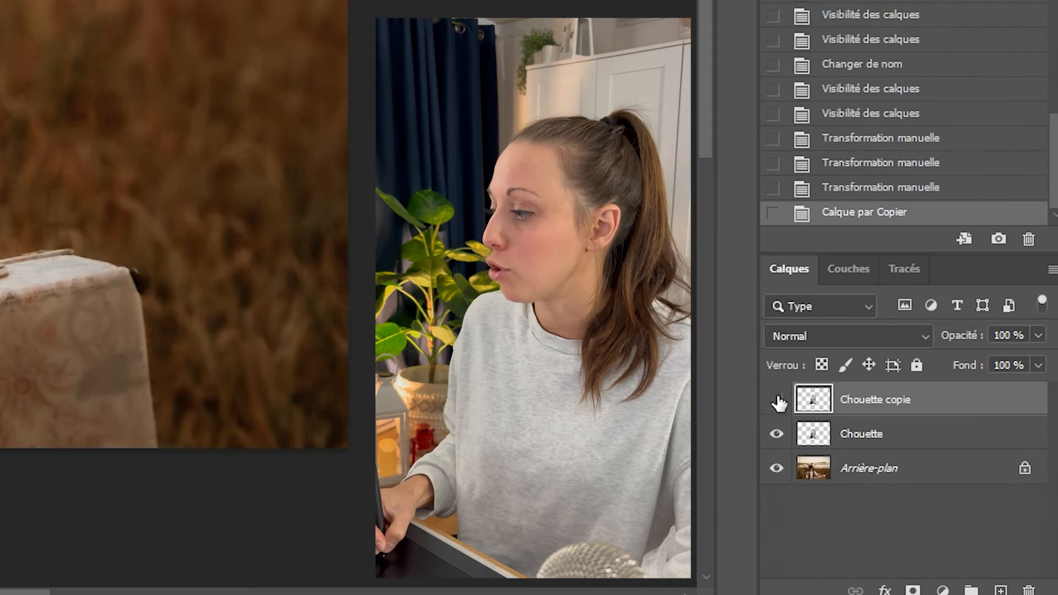
{"action": "left_click", "coordinate": [877, 469]}
{"action": "left_click_drag", "start_coordinate": [886, 474], "coordinate": [921, 474]}
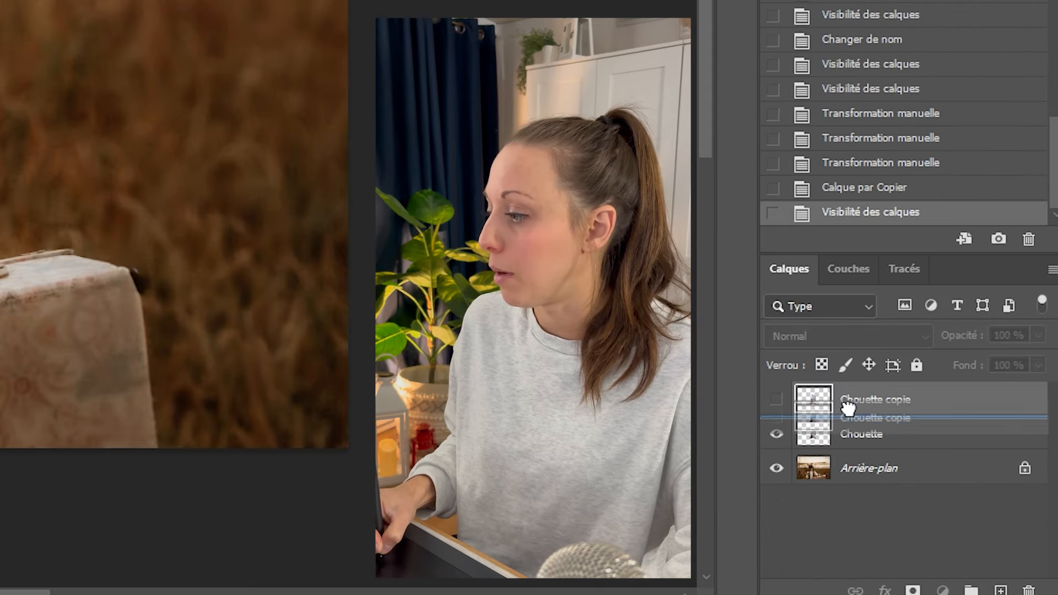
{"action": "left_click_drag", "start_coordinate": [847, 408], "coordinate": [777, 441]}
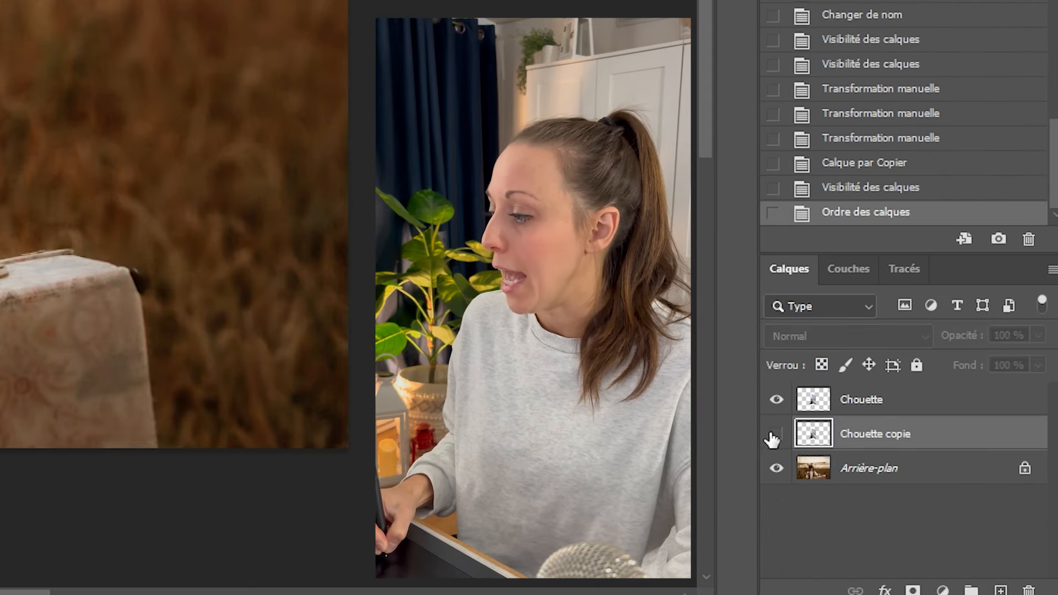
Step: Toggle the visibility of the Chouette copie layer to check it, leaving it hidden
{"action": "left_click", "coordinate": [777, 436]}
{"action": "left_click", "coordinate": [778, 437]}
{"action": "left_click", "coordinate": [780, 437]}
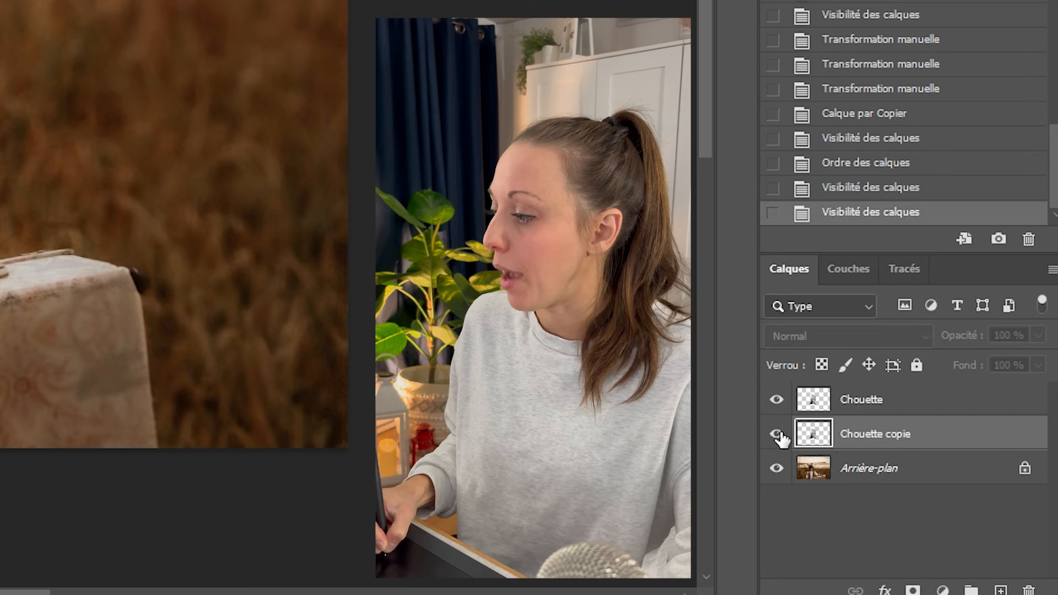
{"action": "left_click", "coordinate": [778, 436]}
{"action": "left_click", "coordinate": [778, 436]}
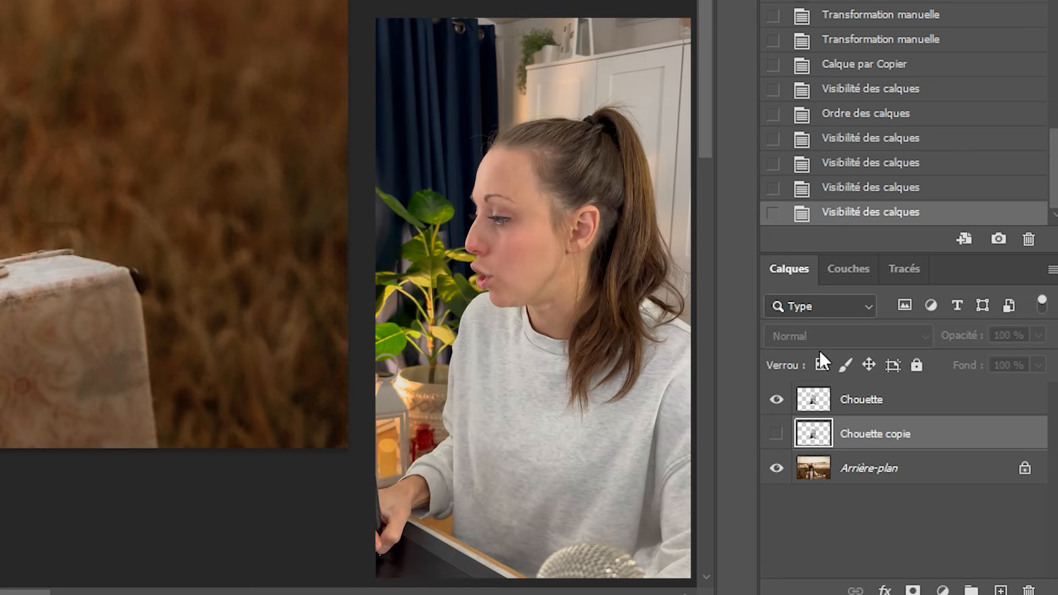
Step: Select the Chouette layer and, in Free Transform, move the owl in front of the child's arm and enlarge it to about 107%
{"action": "left_click", "coordinate": [912, 397]}
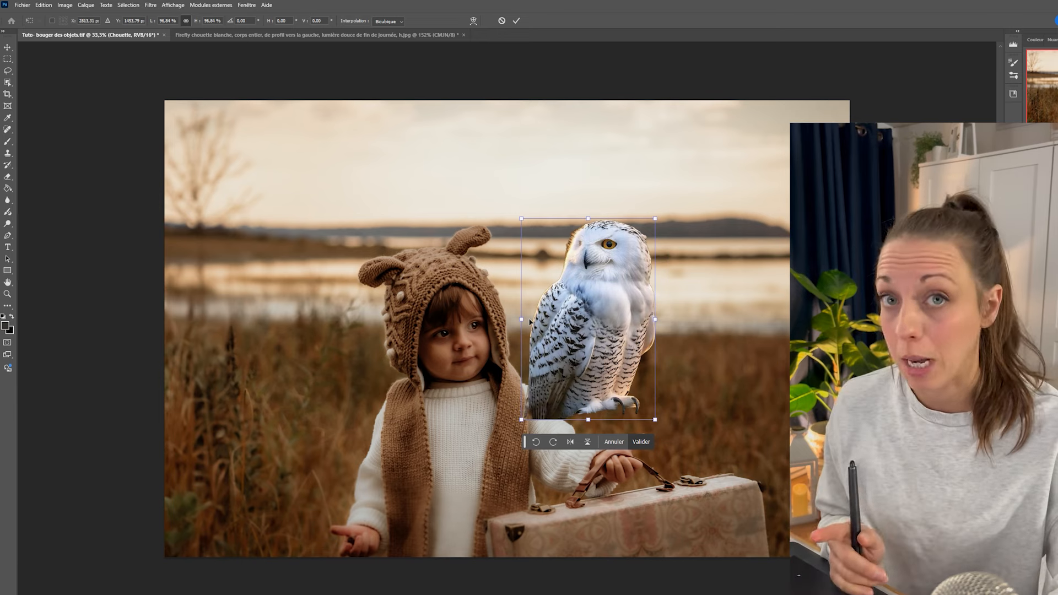
{"action": "left_click_drag", "start_coordinate": [610, 313], "coordinate": [528, 392]}
{"action": "left_click_drag", "start_coordinate": [574, 298], "coordinate": [585, 281]}
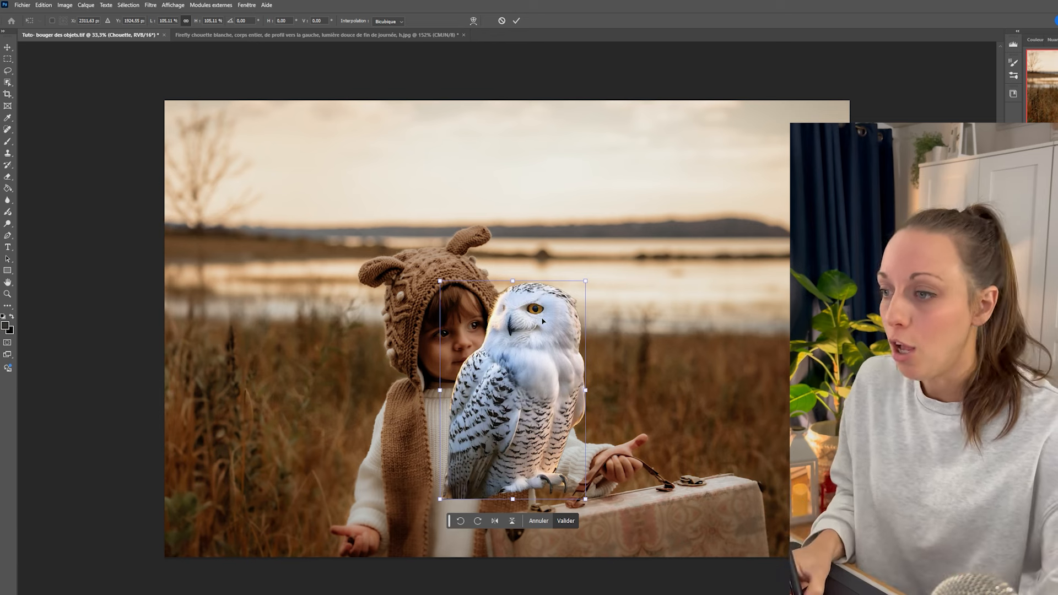
{"action": "left_click_drag", "start_coordinate": [543, 321], "coordinate": [537, 336]}
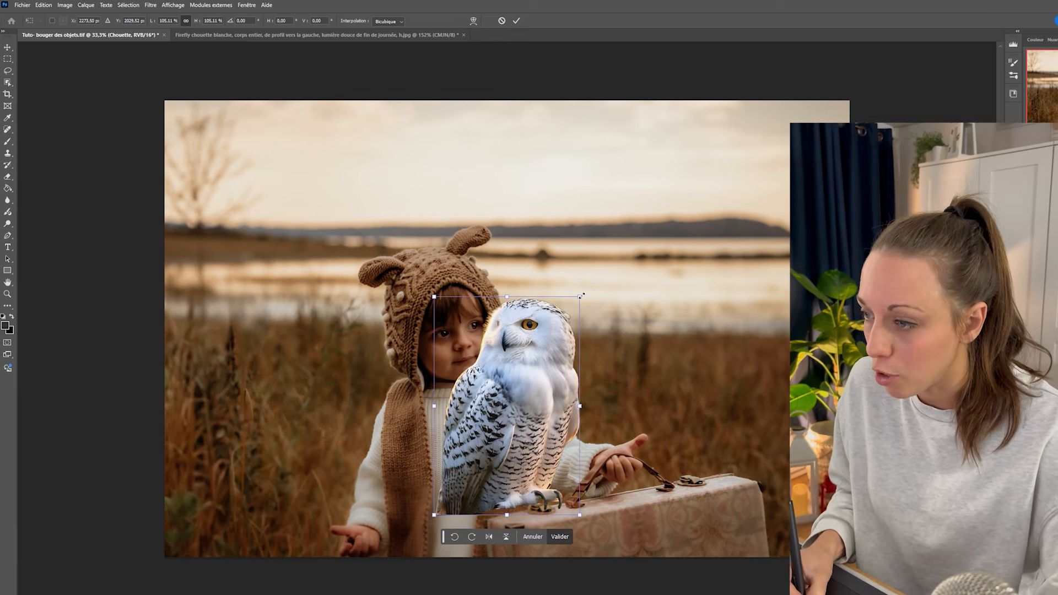
{"action": "mouse_move", "coordinate": [534, 329]}
{"action": "left_mouse_down"}
{"action": "mouse_move", "coordinate": [479, 334]}
{"action": "mouse_move", "coordinate": [546, 327]}
{"action": "left_mouse_up"}
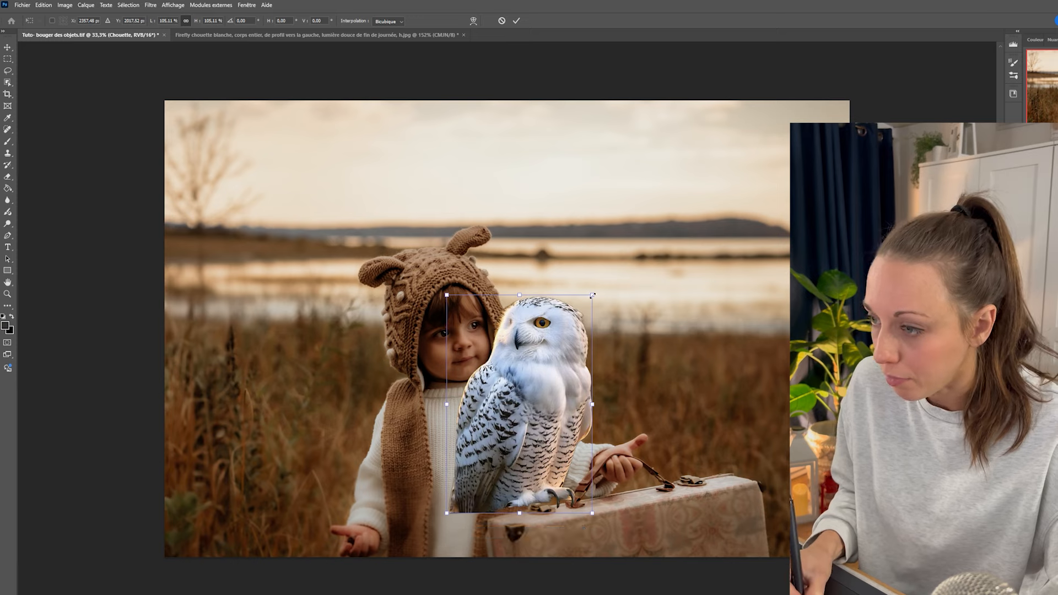
{"action": "left_click_drag", "start_coordinate": [591, 294], "coordinate": [594, 292]}
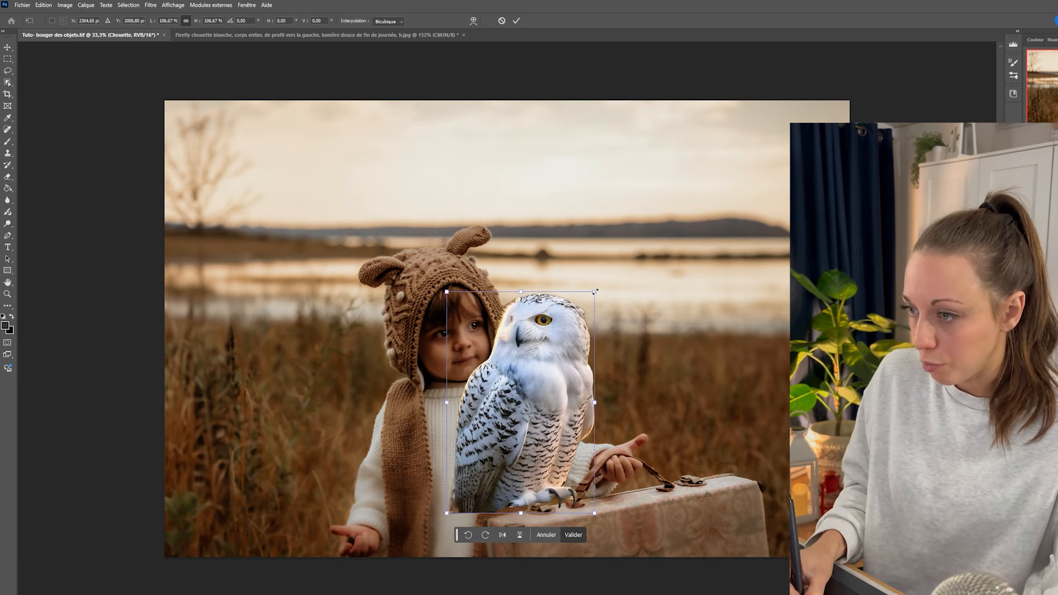
Step: Move the owl away from the child so its feet rest on the right half of the suitcase, and apply the transformation
{"action": "left_click_drag", "start_coordinate": [567, 374], "coordinate": [523, 355]}
{"action": "left_click_drag", "start_coordinate": [524, 407], "coordinate": [679, 384]}
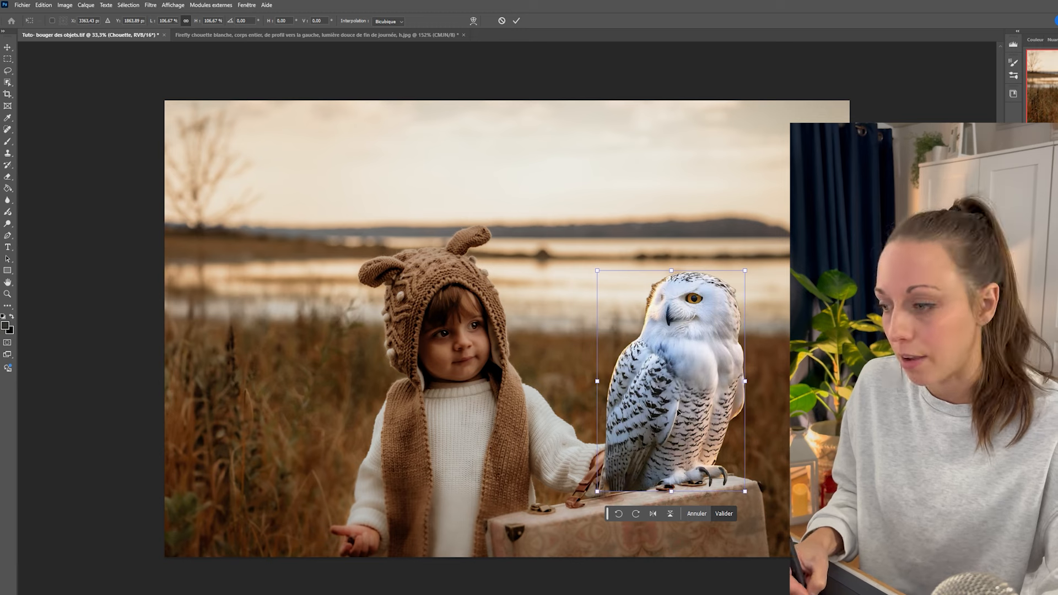
{"action": "left_click_drag", "start_coordinate": [678, 412], "coordinate": [686, 448]}
{"action": "left_click_drag", "start_coordinate": [695, 487], "coordinate": [684, 482]}
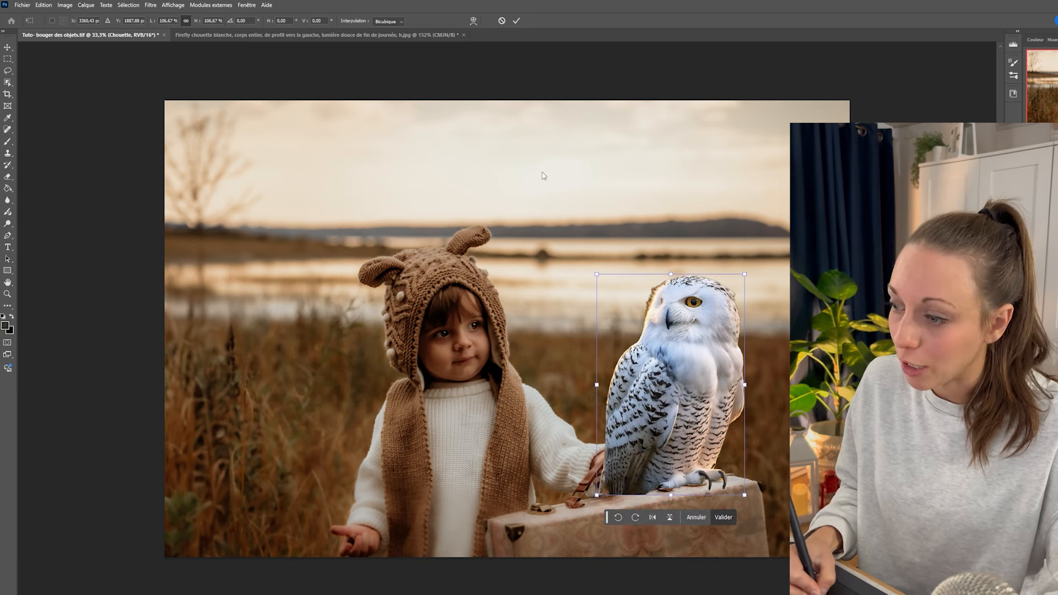
{"action": "left_click_drag", "start_coordinate": [633, 487], "coordinate": [656, 481]}
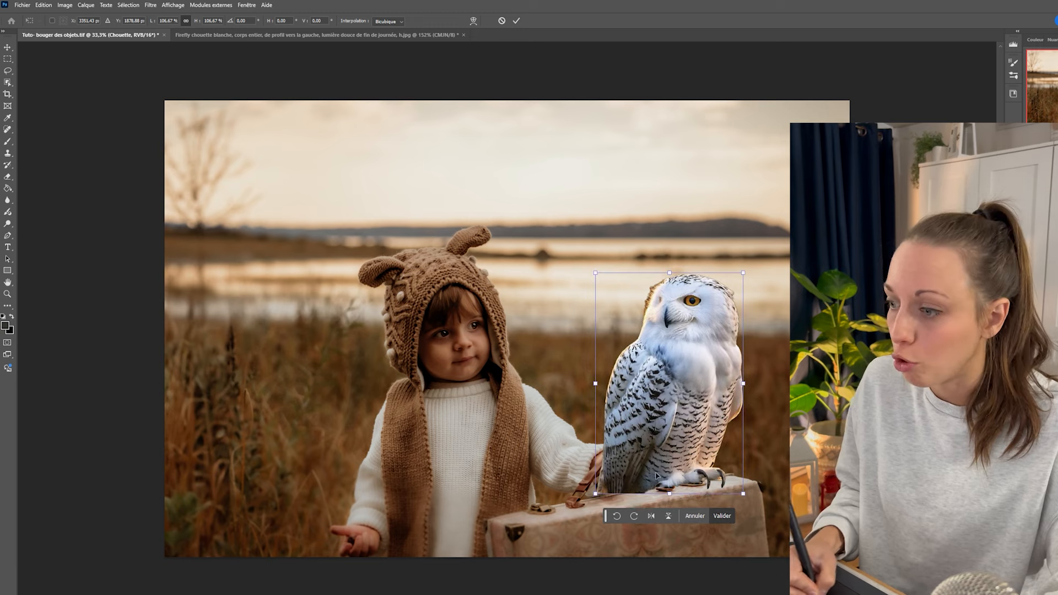
{"action": "key", "text": "Return"}
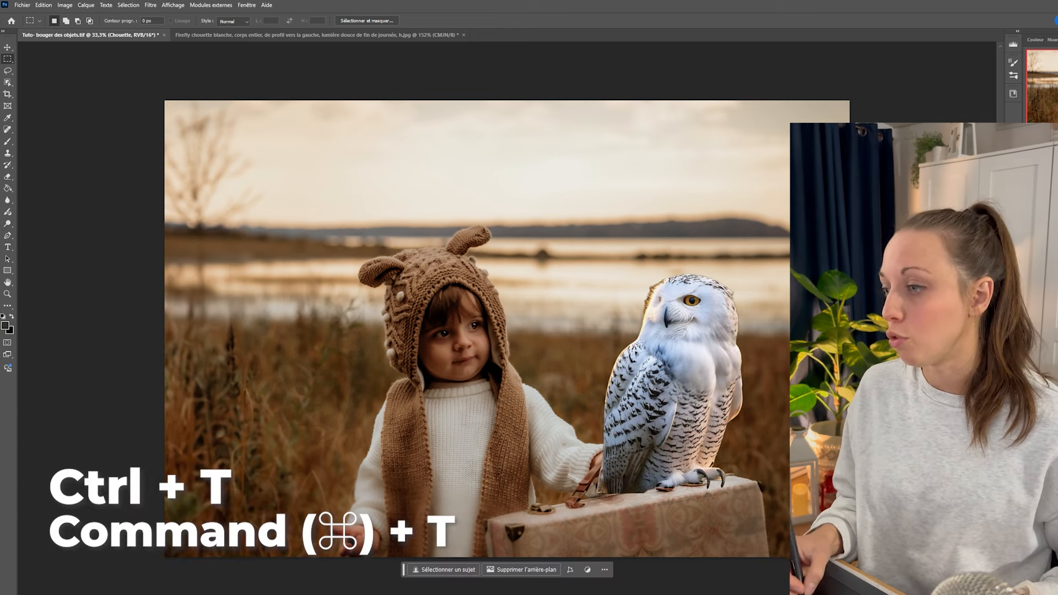
Step: Try flipping the owl horizontally and vertically in Free Transform, reversing each flip to restore its original orientation
{"action": "key", "text": "ctrl+t"}
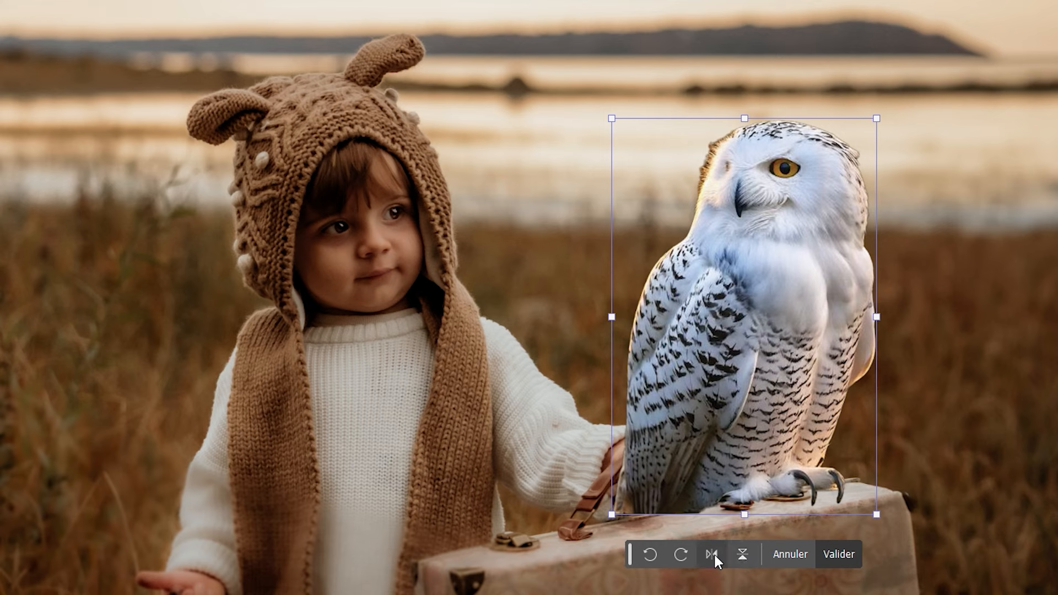
{"action": "left_click", "coordinate": [712, 555]}
{"action": "left_click", "coordinate": [710, 555]}
{"action": "left_click", "coordinate": [741, 557]}
{"action": "left_click", "coordinate": [742, 554]}
{"action": "left_click", "coordinate": [712, 554]}
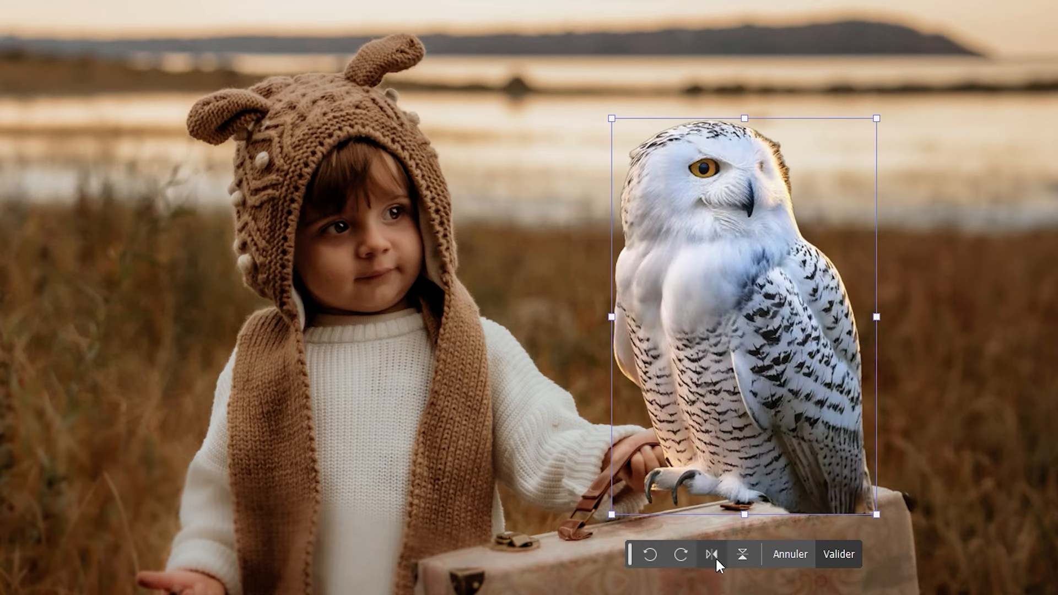
{"action": "left_click", "coordinate": [713, 554]}
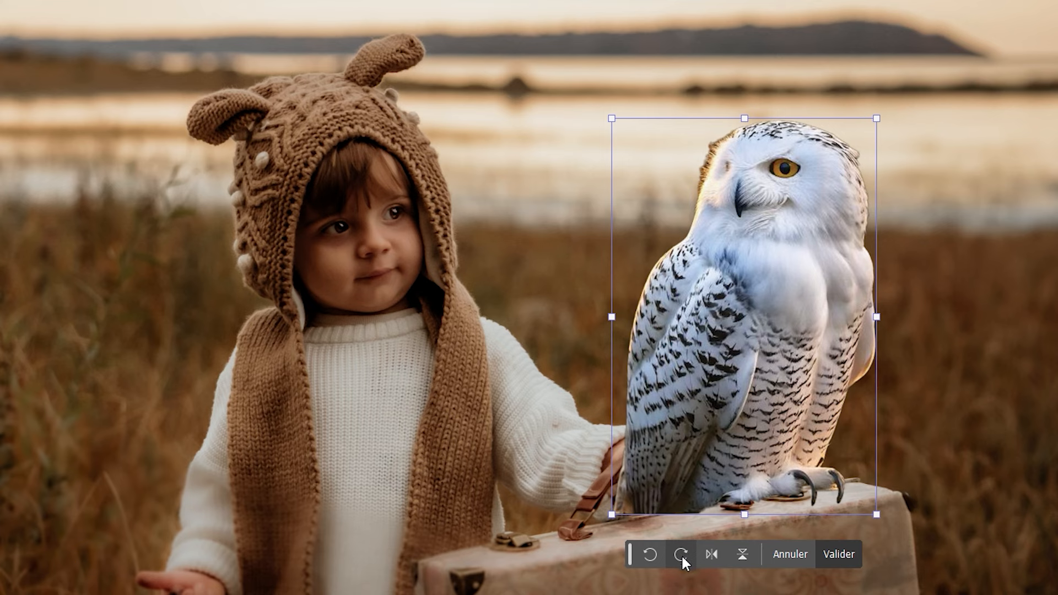
Step: Rotate the owl clockwise in 90° steps through a full turn back to upright
{"action": "left_click", "coordinate": [681, 554]}
{"action": "left_click", "coordinate": [681, 491]}
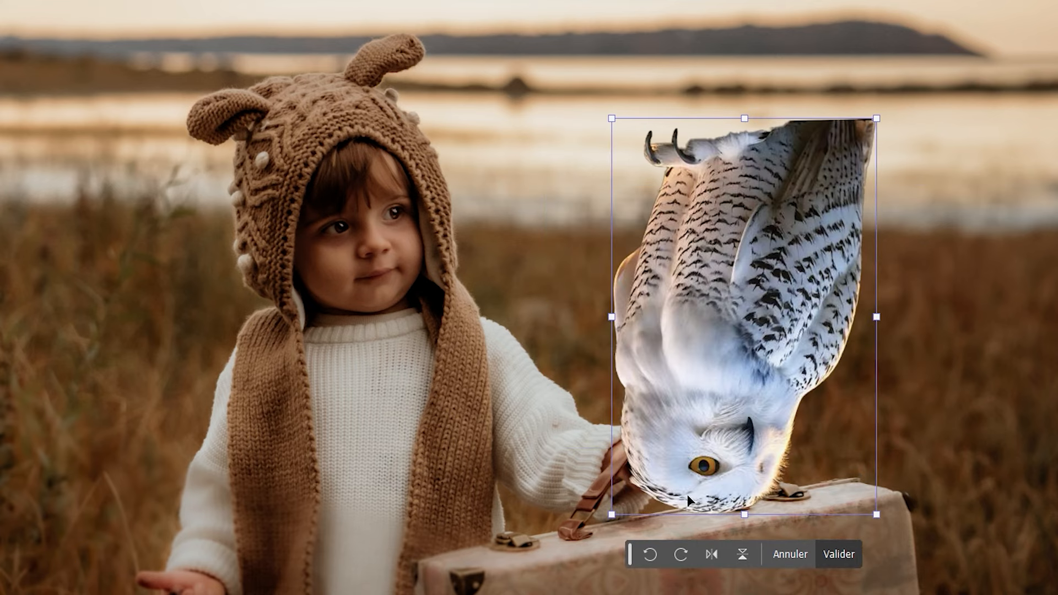
{"action": "left_click", "coordinate": [683, 554]}
{"action": "left_click", "coordinate": [682, 488]}
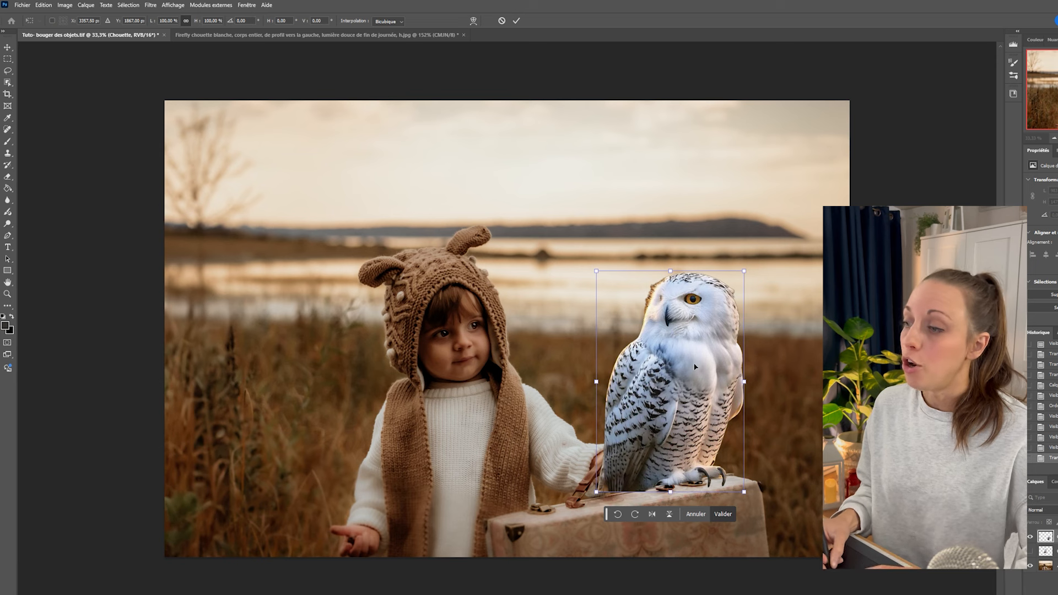
Step: Use the Transformation manuelle option to enlarge the owl proportionally to about 108%, keeping its feet on the suitcase
{"action": "right_click", "coordinate": [675, 339]}
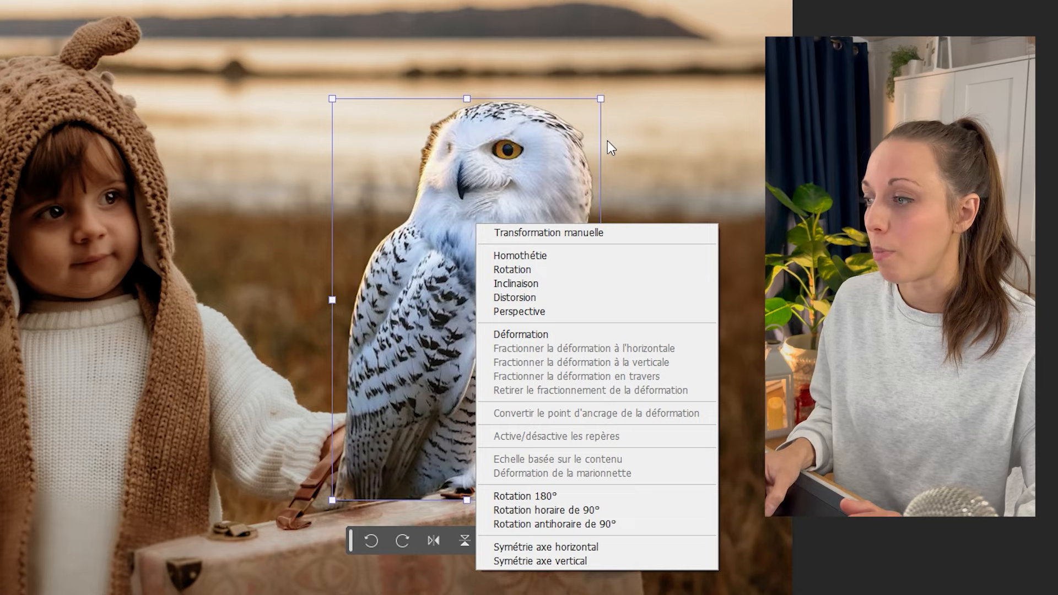
{"action": "left_click", "coordinate": [764, 307]}
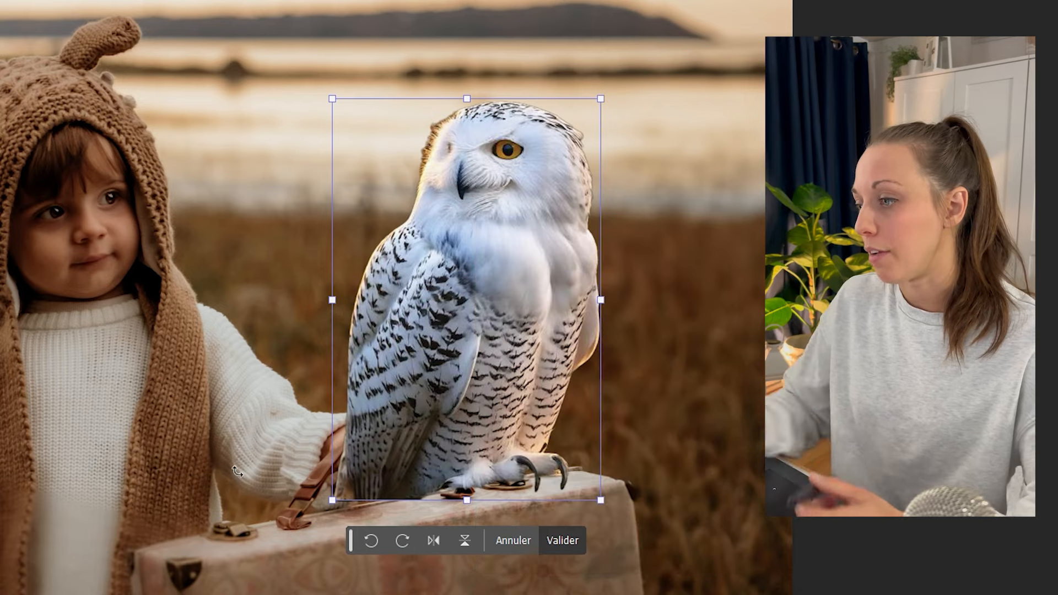
{"action": "right_click", "coordinate": [457, 265]}
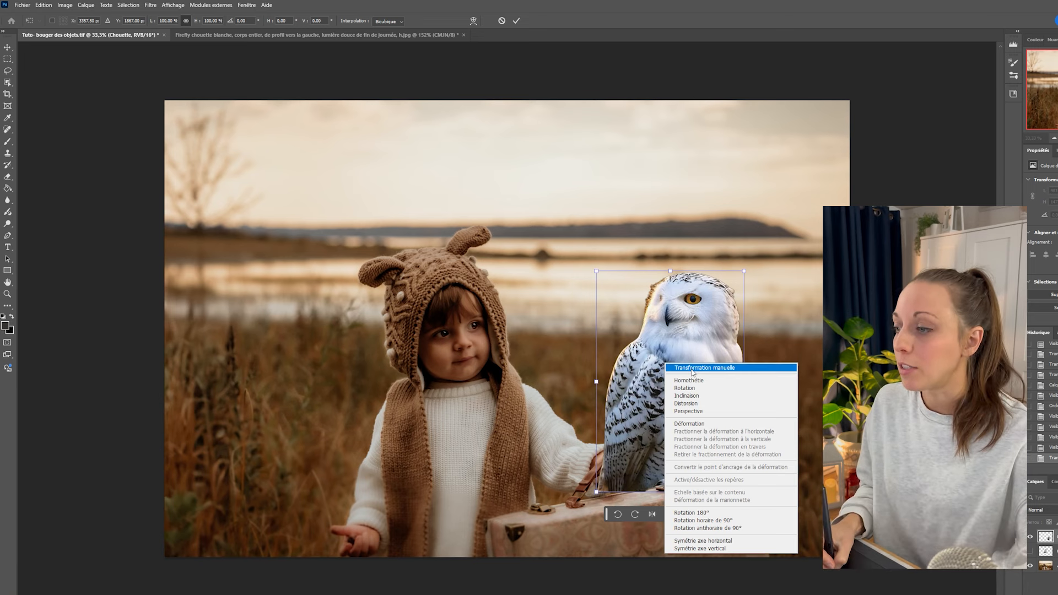
{"action": "left_click", "coordinate": [693, 368]}
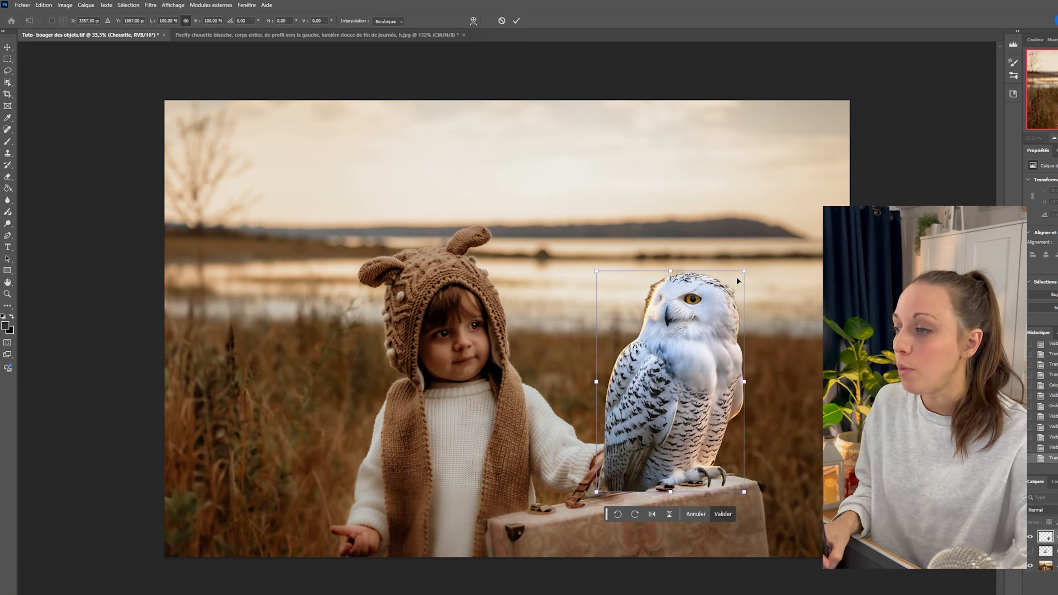
{"action": "left_click_drag", "start_coordinate": [744, 272], "coordinate": [742, 242]}
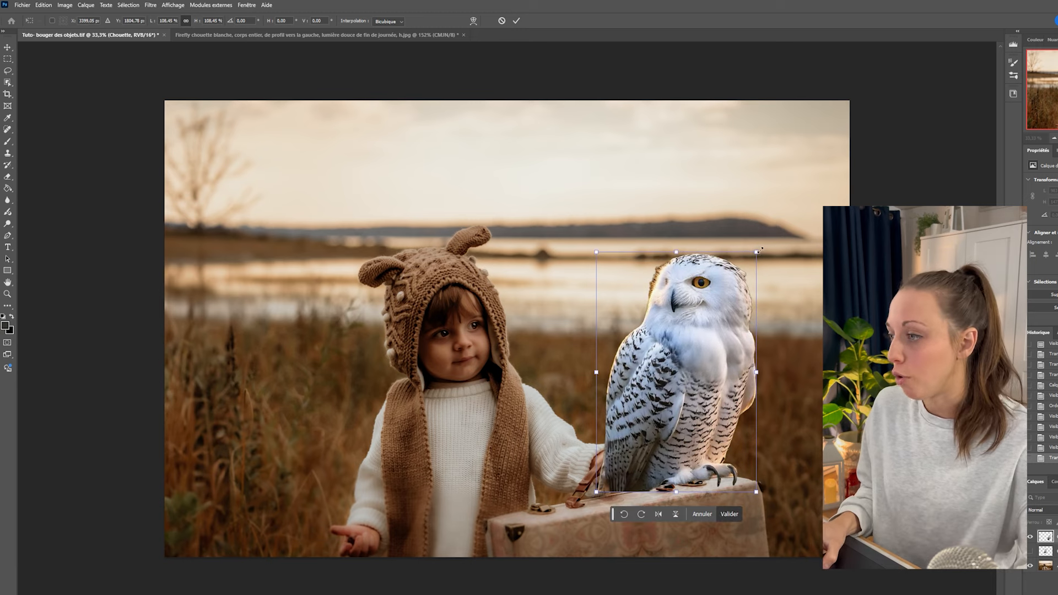
Step: Use the Rotation option to tilt the owl very slightly counter-clockwise
{"action": "right_click", "coordinate": [681, 318]}
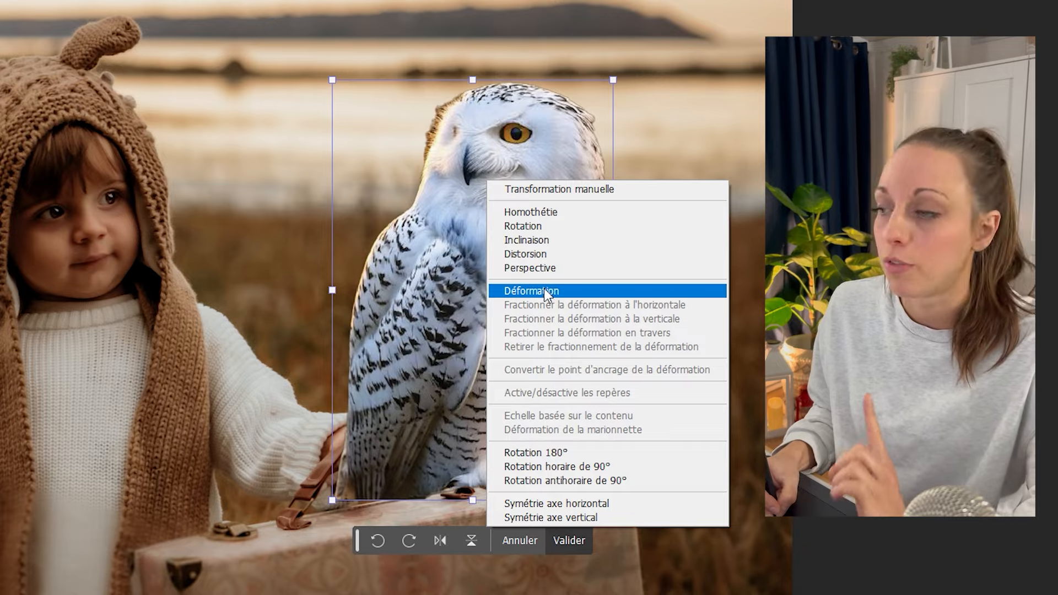
{"action": "left_click", "coordinate": [523, 227]}
{"action": "left_click_drag", "start_coordinate": [650, 153], "coordinate": [622, 179]}
Step: Skew the owl with Inclinaison, pulling its upper-right corner slightly inward and raising its lower-left corner by about 7.5°
{"action": "right_click", "coordinate": [476, 197]}
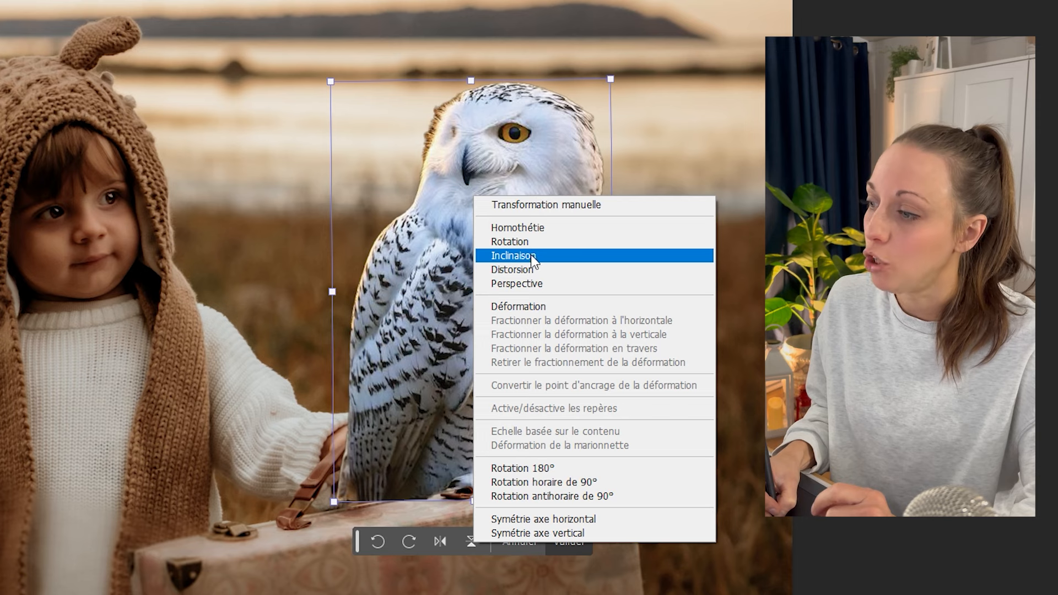
{"action": "left_click", "coordinate": [515, 255]}
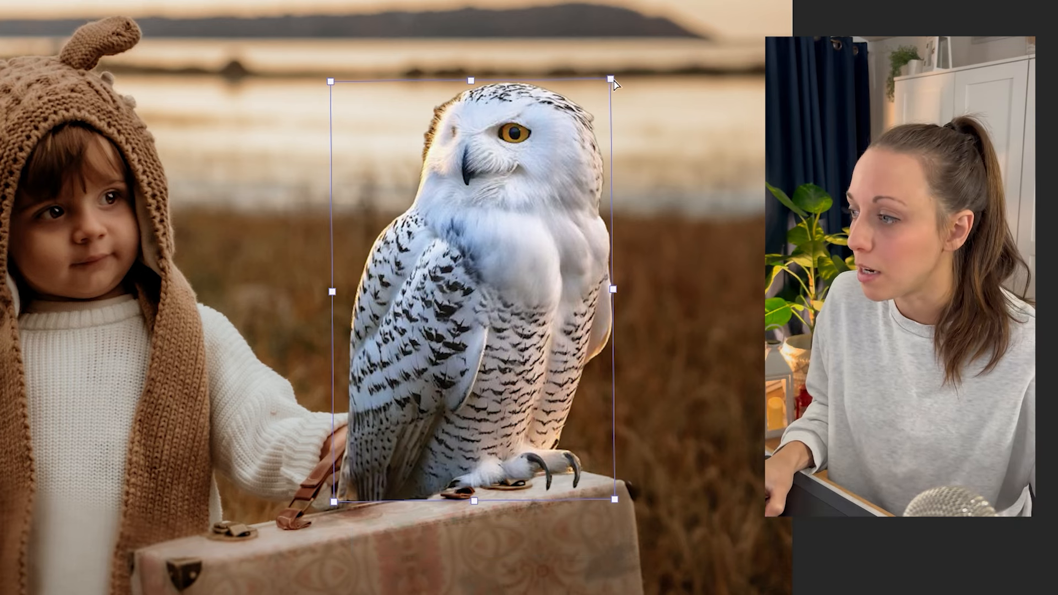
{"action": "mouse_move", "coordinate": [612, 81]}
{"action": "left_mouse_down"}
{"action": "mouse_move", "coordinate": [638, 107]}
{"action": "mouse_move", "coordinate": [595, 76]}
{"action": "left_mouse_up"}
{"action": "left_click_drag", "start_coordinate": [570, 67], "coordinate": [602, 72]}
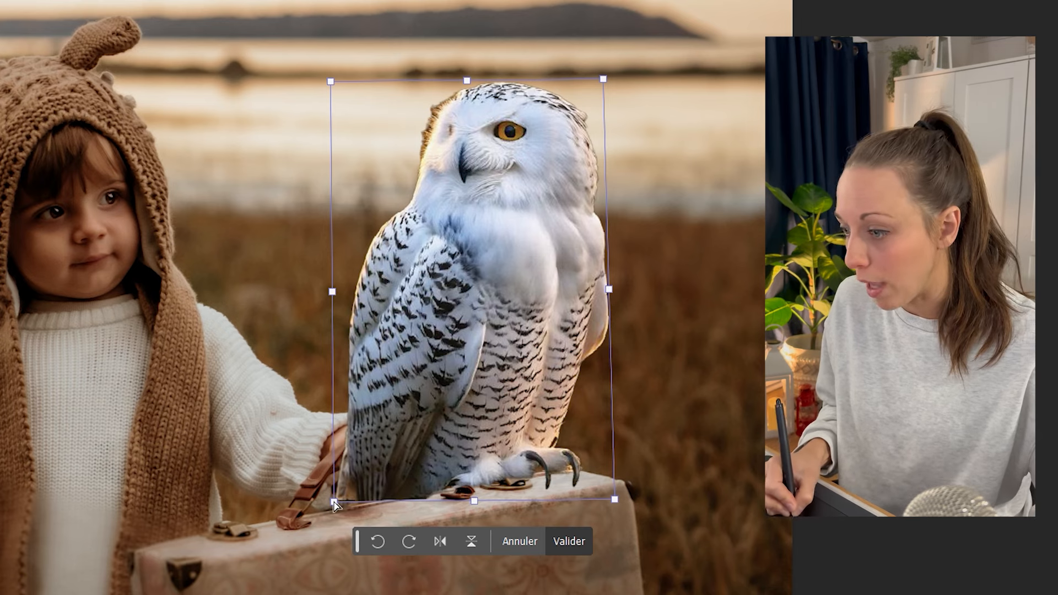
{"action": "left_click_drag", "start_coordinate": [339, 507], "coordinate": [341, 475]}
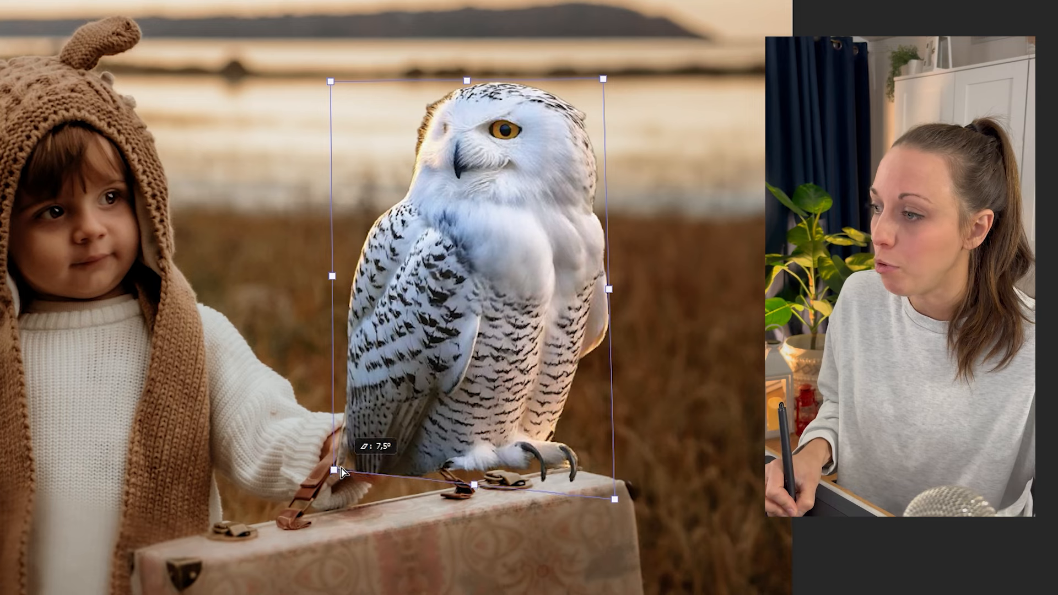
Step: Lower the owl onto the suitcase, fine-tune the skew of its two bottom corners, and apply the transformation
{"action": "mouse_move", "coordinate": [535, 394]}
{"action": "left_mouse_down"}
{"action": "mouse_move", "coordinate": [527, 375]}
{"action": "mouse_move", "coordinate": [532, 391]}
{"action": "left_mouse_up"}
{"action": "left_click_drag", "start_coordinate": [492, 292], "coordinate": [499, 310]}
{"action": "left_click_drag", "start_coordinate": [340, 490], "coordinate": [341, 484]}
{"action": "left_click_drag", "start_coordinate": [626, 516], "coordinate": [624, 525]}
{"action": "left_click_drag", "start_coordinate": [503, 458], "coordinate": [498, 454]}
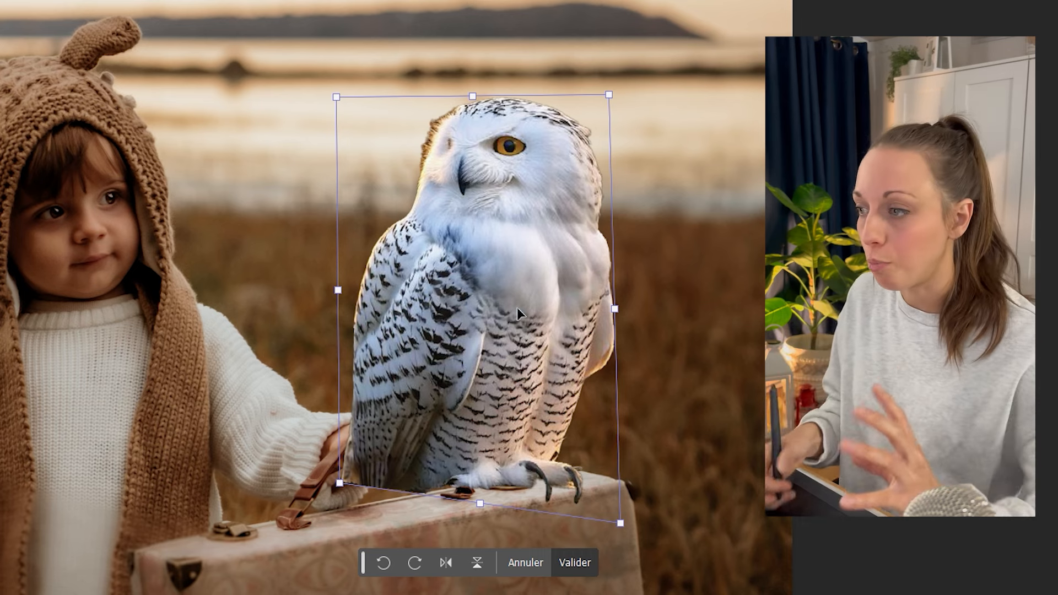
{"action": "key", "text": "Return"}
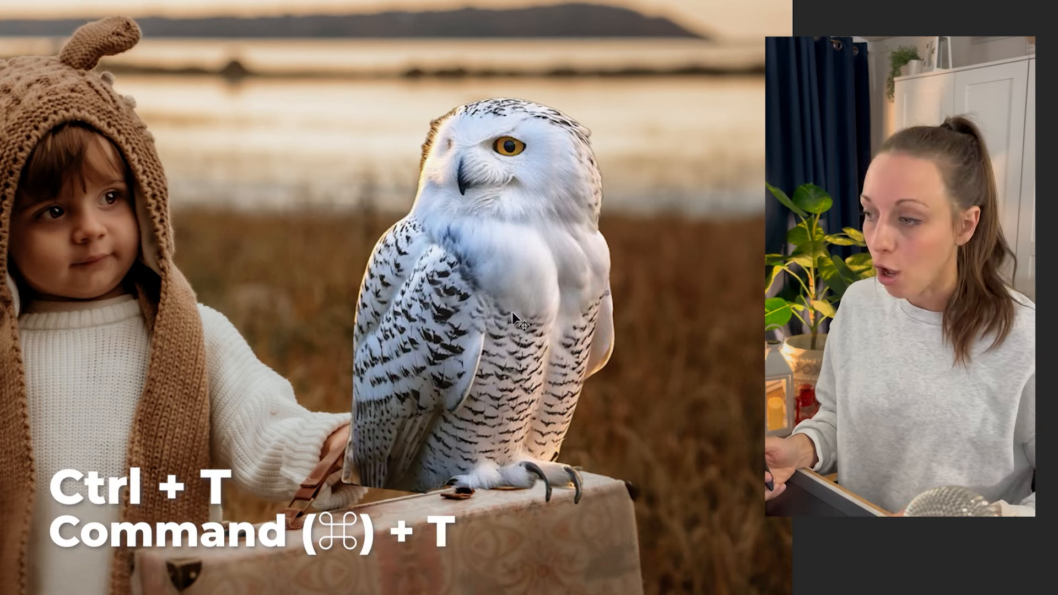
Step: Skew the owl again with Inclinaison, narrowing its base from both lower corners and slightly adjusting the upper corners
{"action": "key", "text": "ctrl+t"}
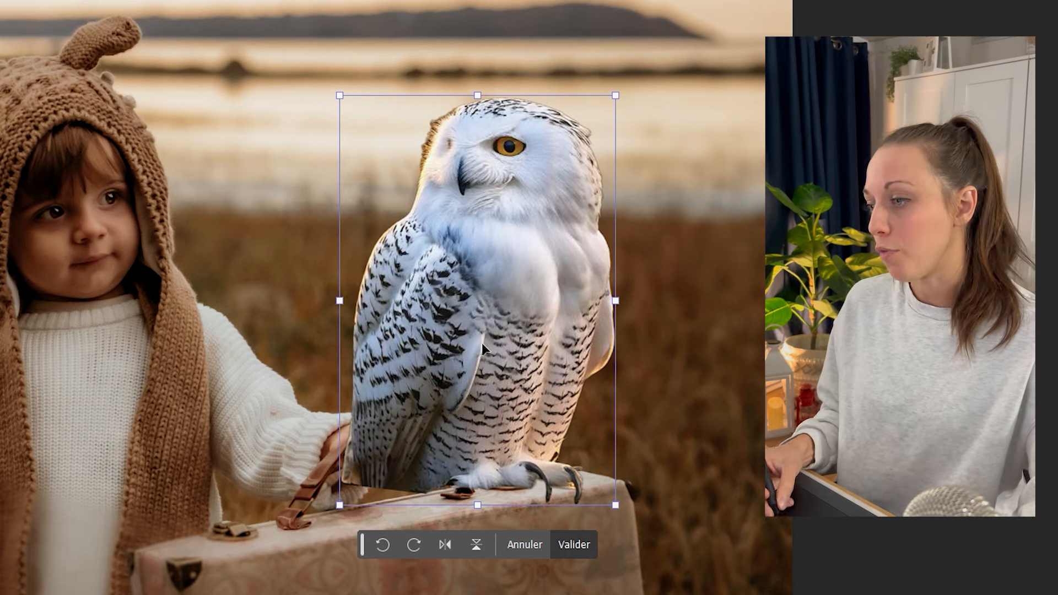
{"action": "right_click", "coordinate": [489, 225]}
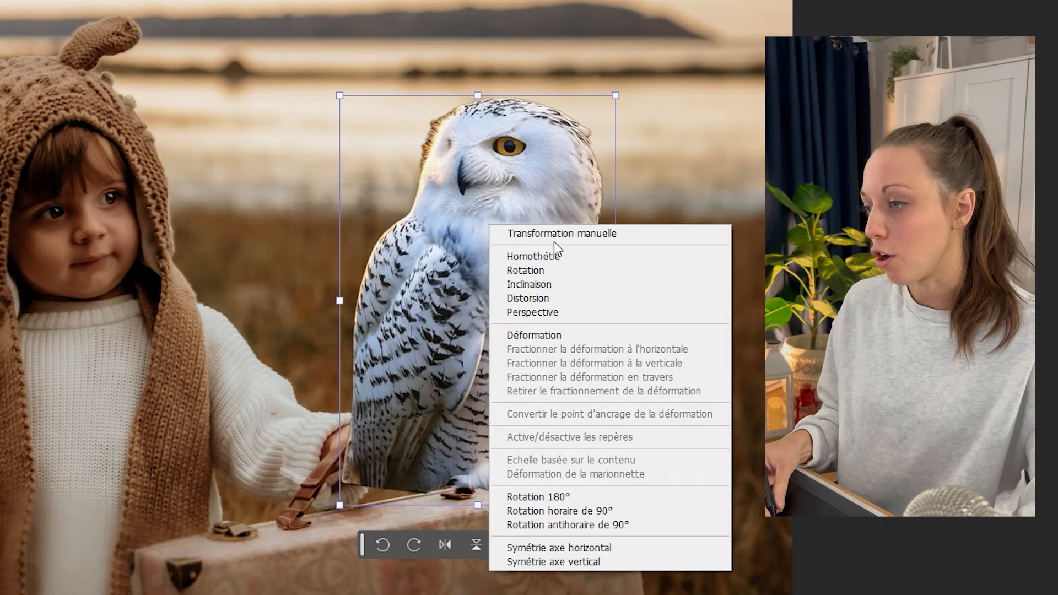
{"action": "left_click", "coordinate": [537, 283]}
{"action": "left_click_drag", "start_coordinate": [341, 508], "coordinate": [367, 501]}
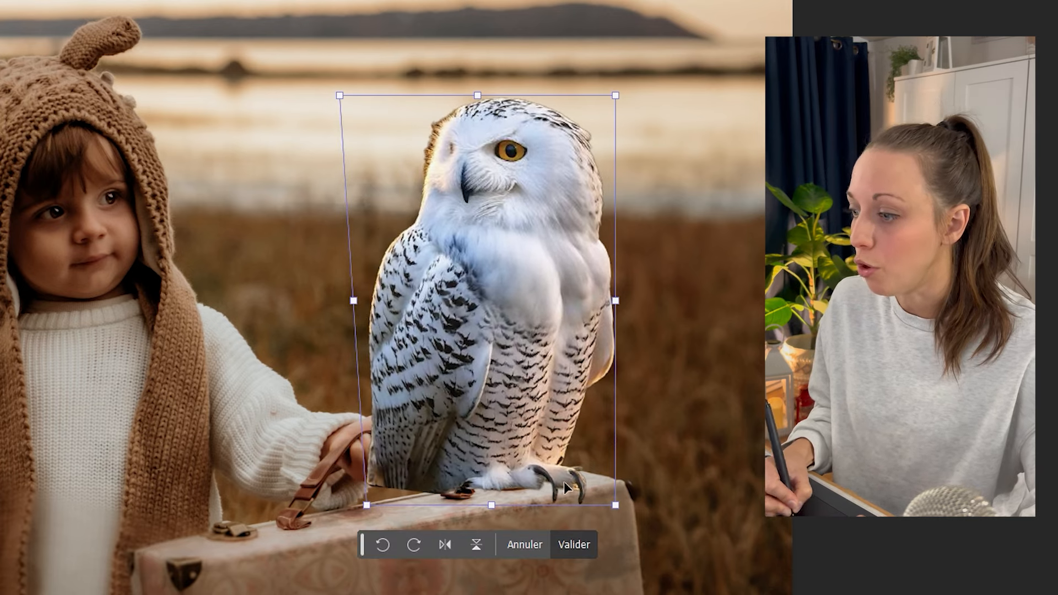
{"action": "left_click_drag", "start_coordinate": [616, 504], "coordinate": [611, 509]}
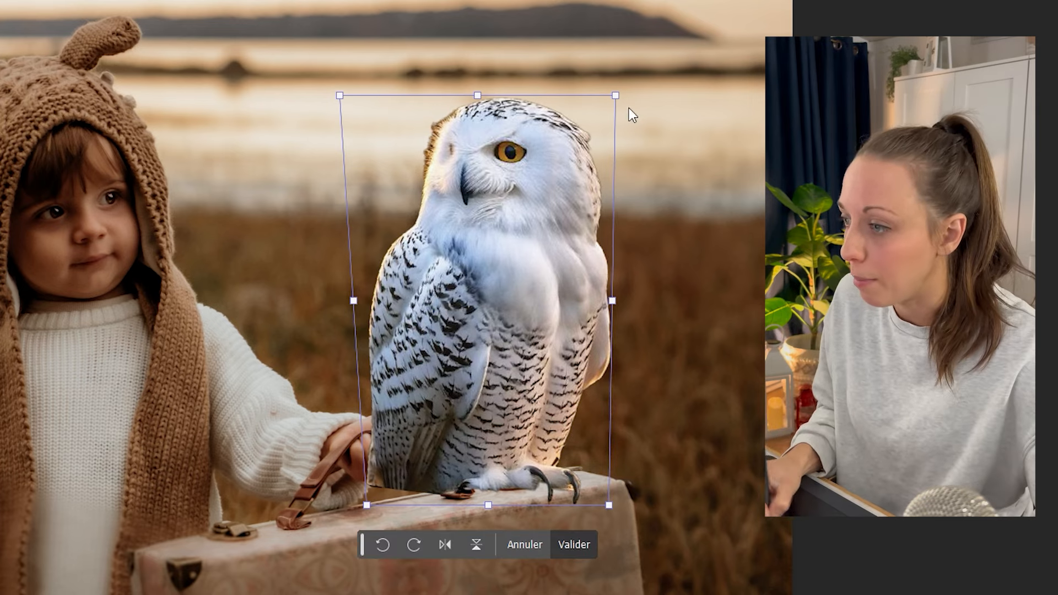
{"action": "left_click_drag", "start_coordinate": [616, 97], "coordinate": [618, 96]}
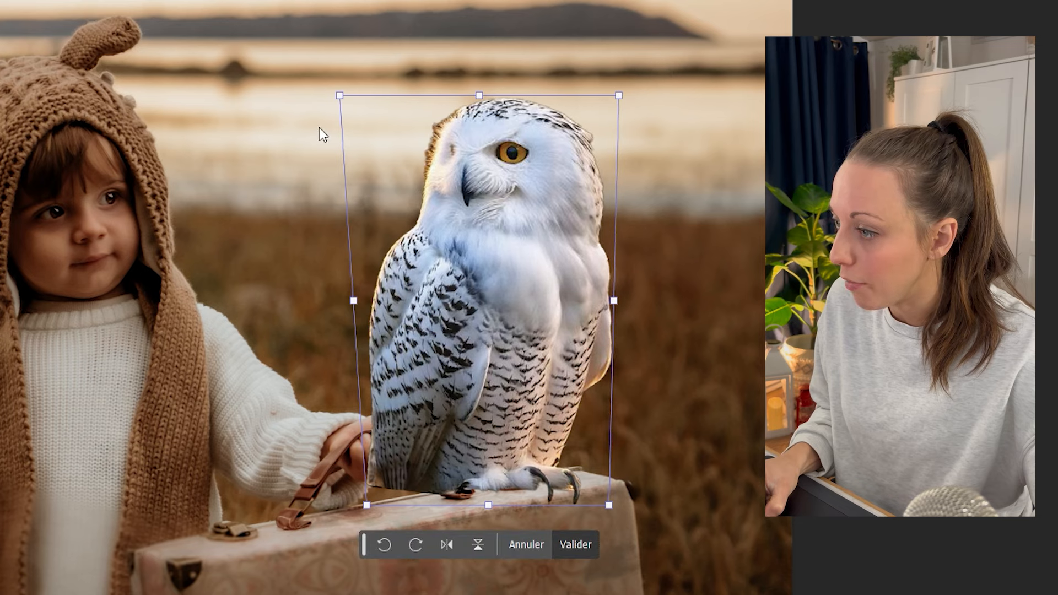
{"action": "left_click_drag", "start_coordinate": [339, 97], "coordinate": [343, 96]}
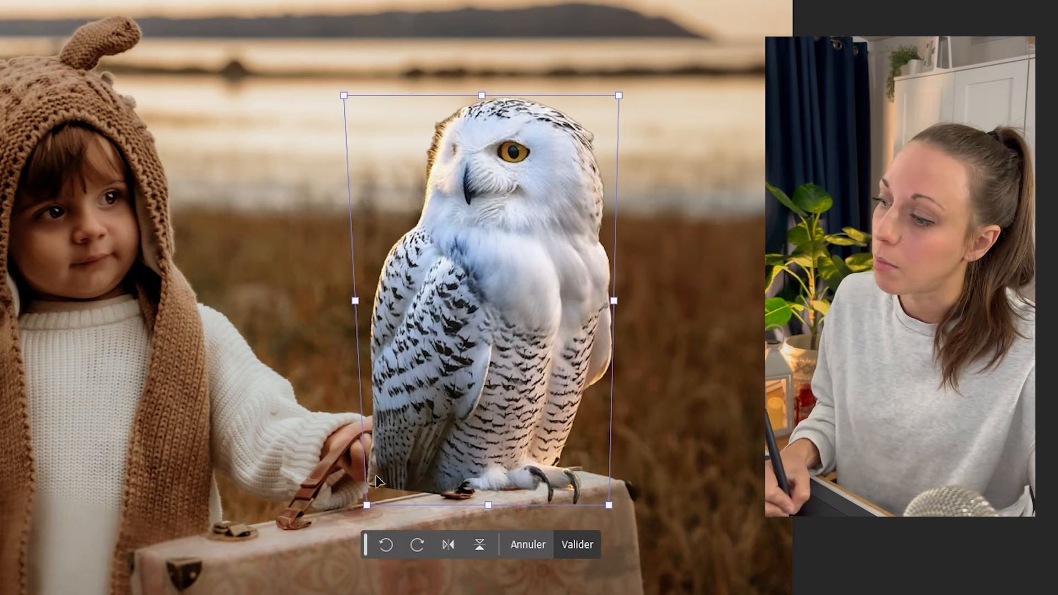
{"action": "left_click_drag", "start_coordinate": [367, 508], "coordinate": [367, 512]}
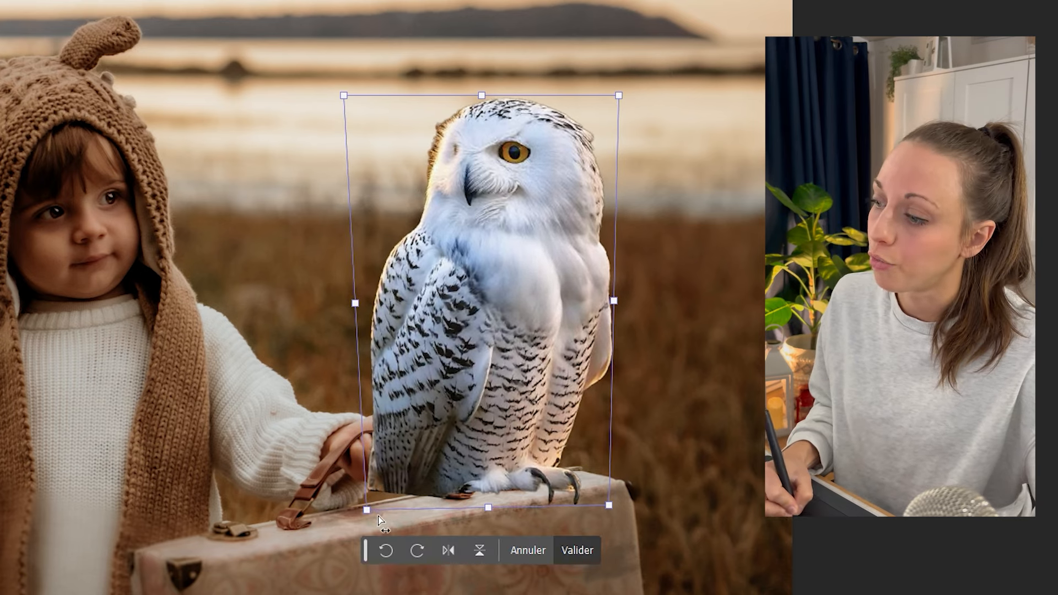
Step: Distort the owl with Distorsion, shifting its left side, repositioning it over the suitcase and pulling its lower-right corner inward
{"action": "right_click", "coordinate": [496, 191]}
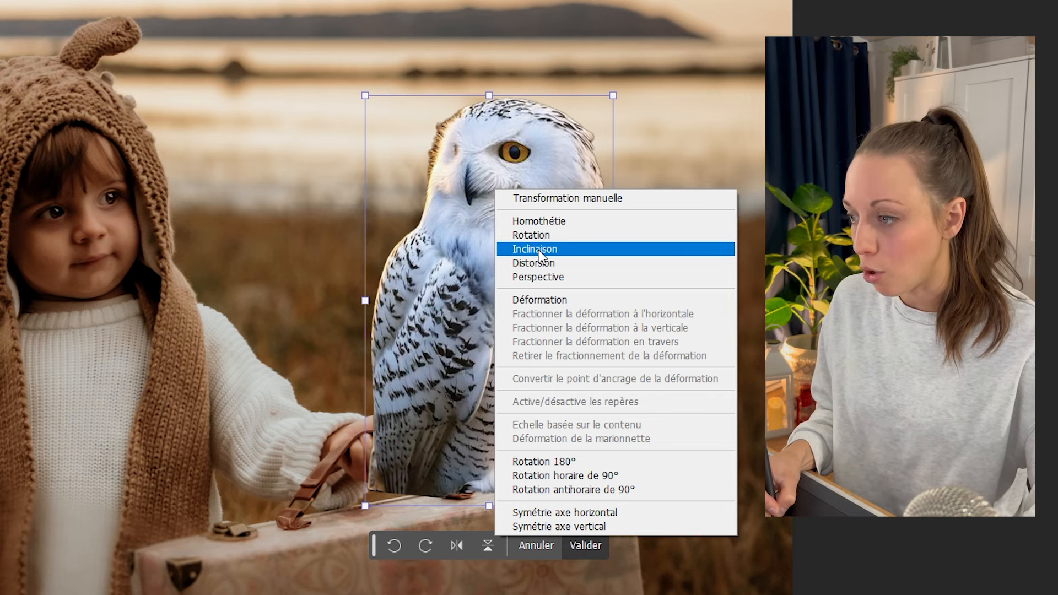
{"action": "left_click", "coordinate": [542, 264]}
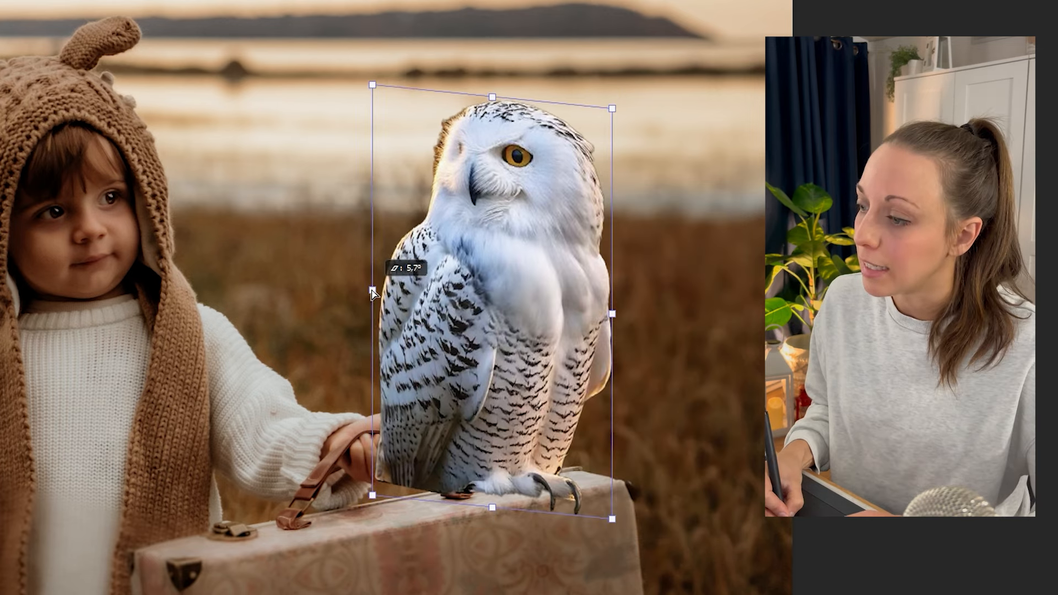
{"action": "left_click_drag", "start_coordinate": [373, 293], "coordinate": [363, 296]}
{"action": "left_click_drag", "start_coordinate": [362, 501], "coordinate": [365, 509]}
{"action": "left_click_drag", "start_coordinate": [460, 474], "coordinate": [453, 466]}
{"action": "left_click_drag", "start_coordinate": [605, 511], "coordinate": [585, 511]}
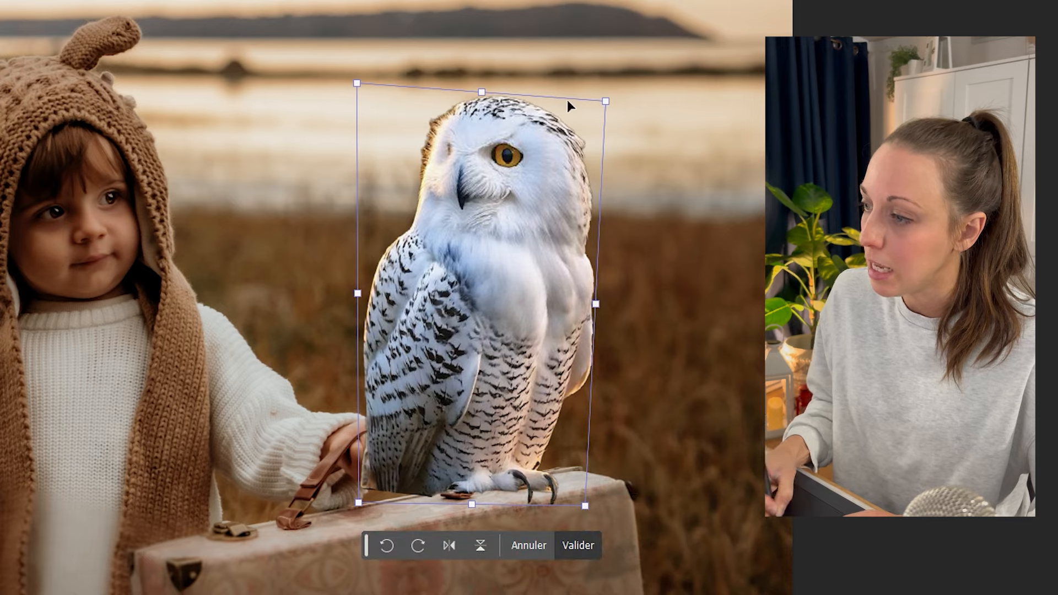
Step: Fine-tune the distortion from the top, moving the upper-right corner up and outward and slightly adjusting the upper-left corner and top edge
{"action": "left_click_drag", "start_coordinate": [605, 101], "coordinate": [616, 94]}
{"action": "left_click_drag", "start_coordinate": [357, 84], "coordinate": [350, 87]}
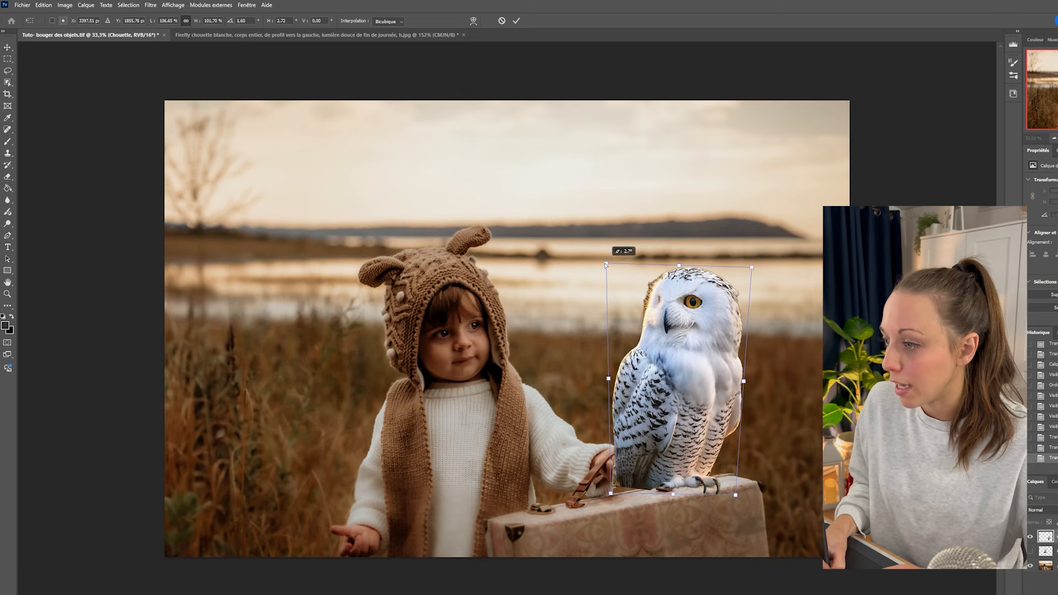
{"action": "left_click_drag", "start_coordinate": [606, 265], "coordinate": [609, 260]}
{"action": "left_click_drag", "start_coordinate": [679, 265], "coordinate": [681, 269]}
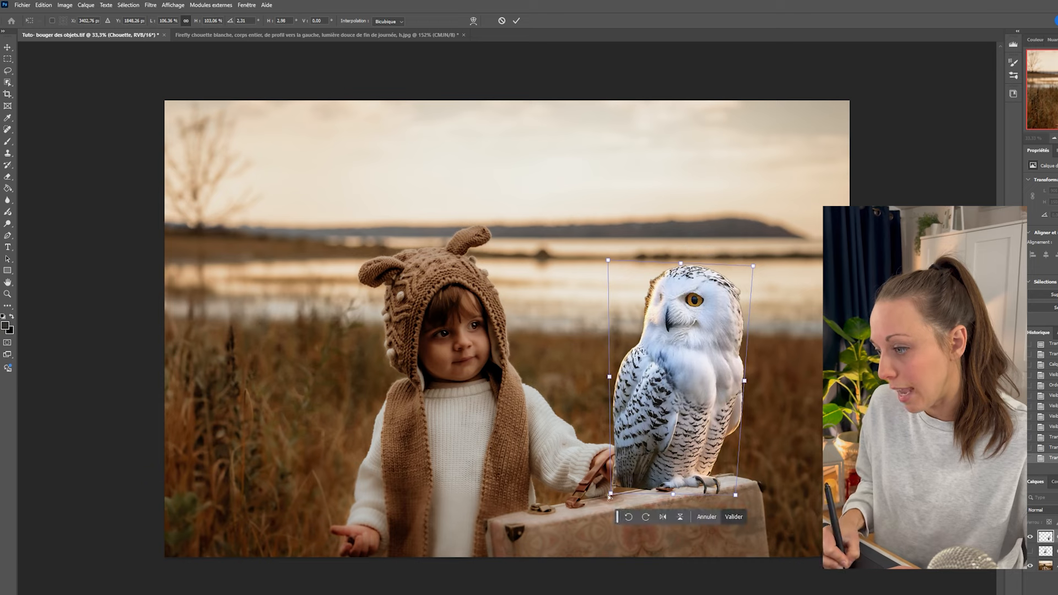
Step: Try the Perspective option on the owl, strongly narrowing its top symmetrically, and apply the transformation
{"action": "right_click", "coordinate": [681, 338]}
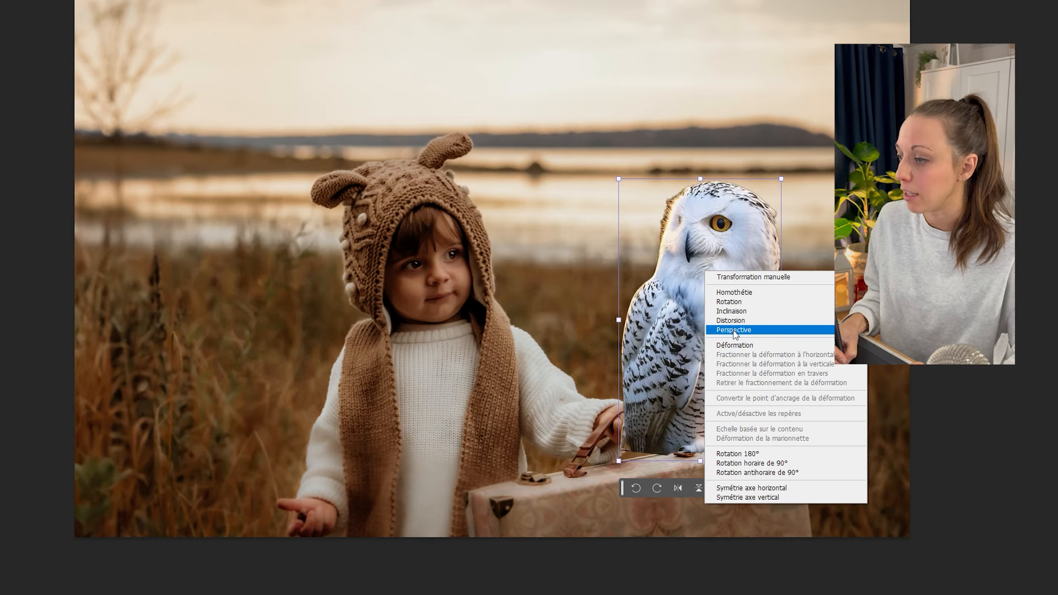
{"action": "left_click", "coordinate": [734, 330]}
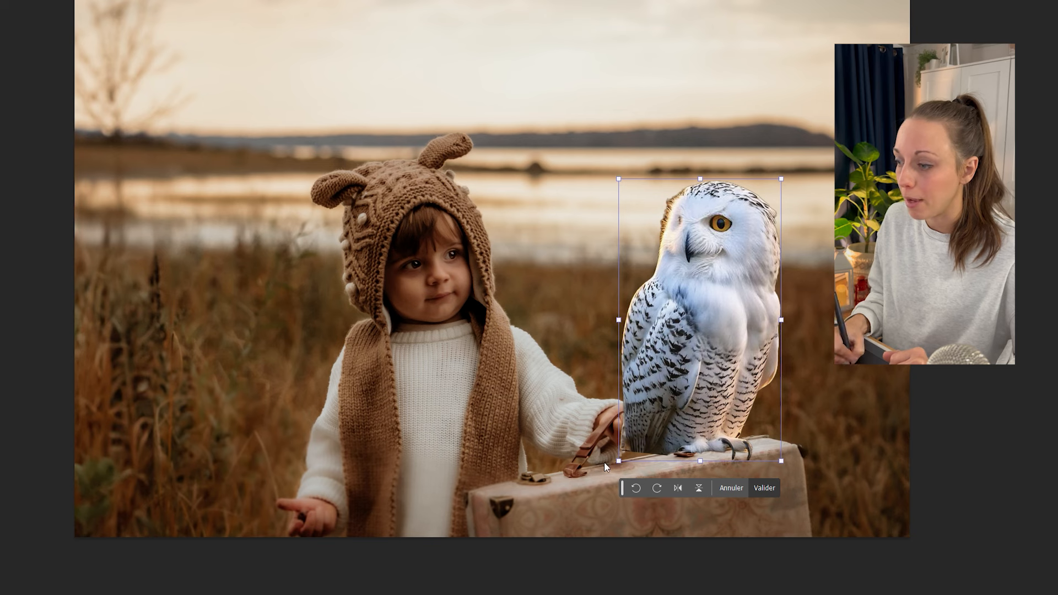
{"action": "left_click_drag", "start_coordinate": [619, 460], "coordinate": [621, 462]}
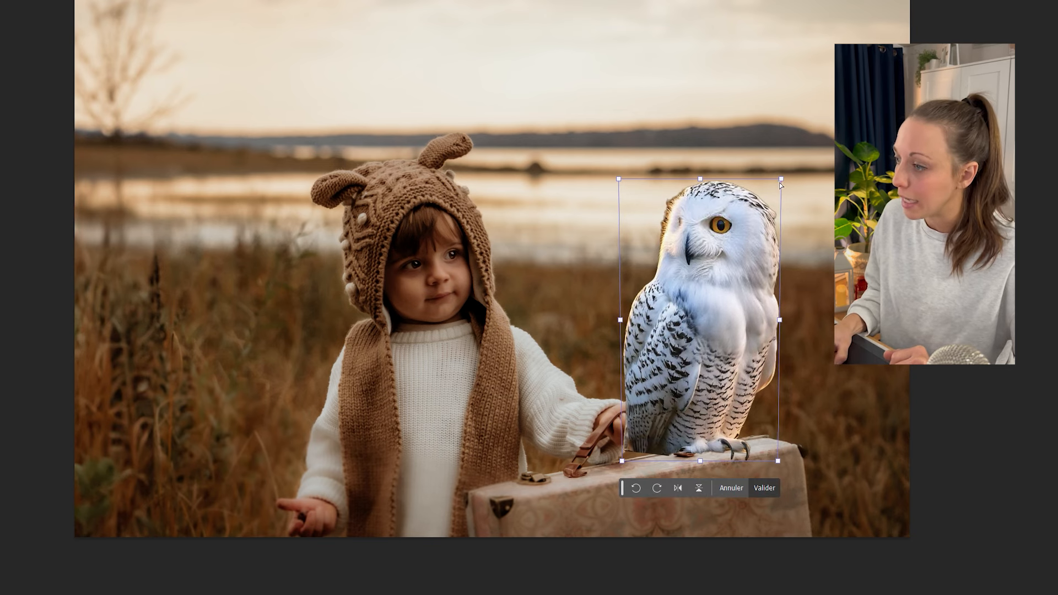
{"action": "left_click_drag", "start_coordinate": [782, 181], "coordinate": [781, 183]}
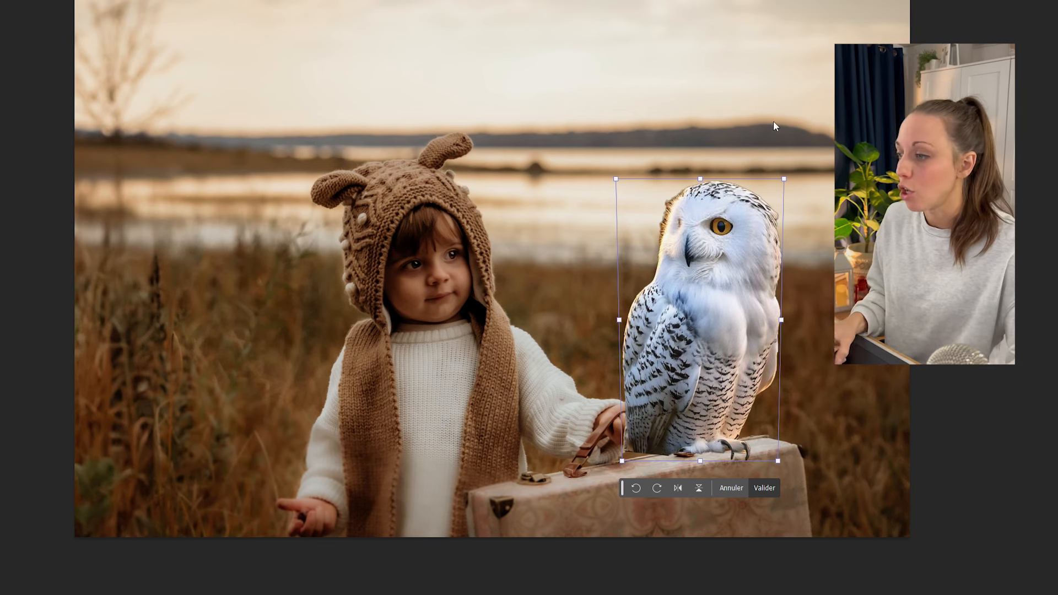
{"action": "left_click_drag", "start_coordinate": [782, 183], "coordinate": [745, 179]}
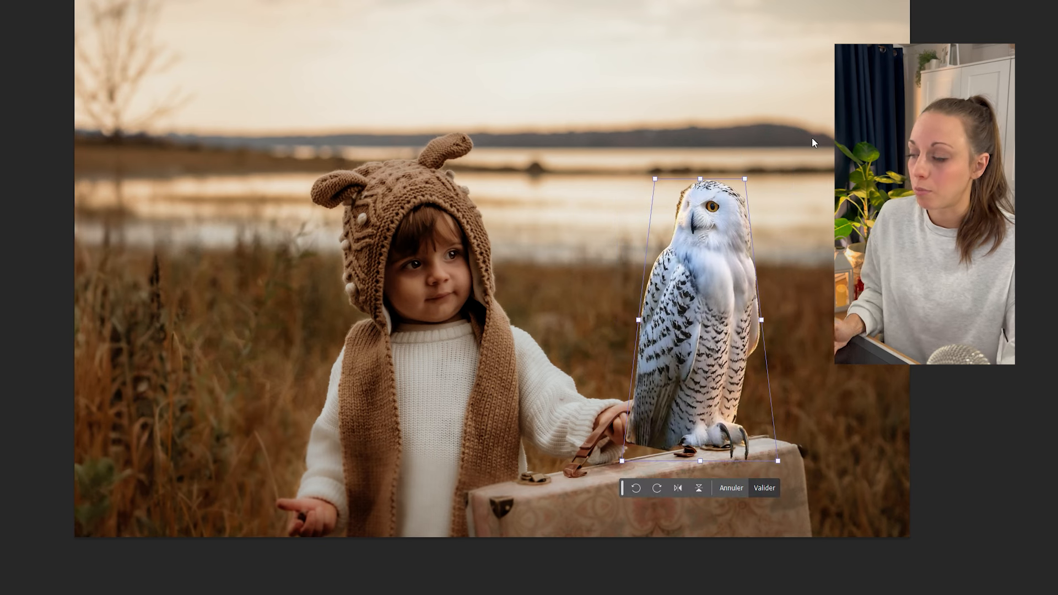
{"action": "key", "text": "Return"}
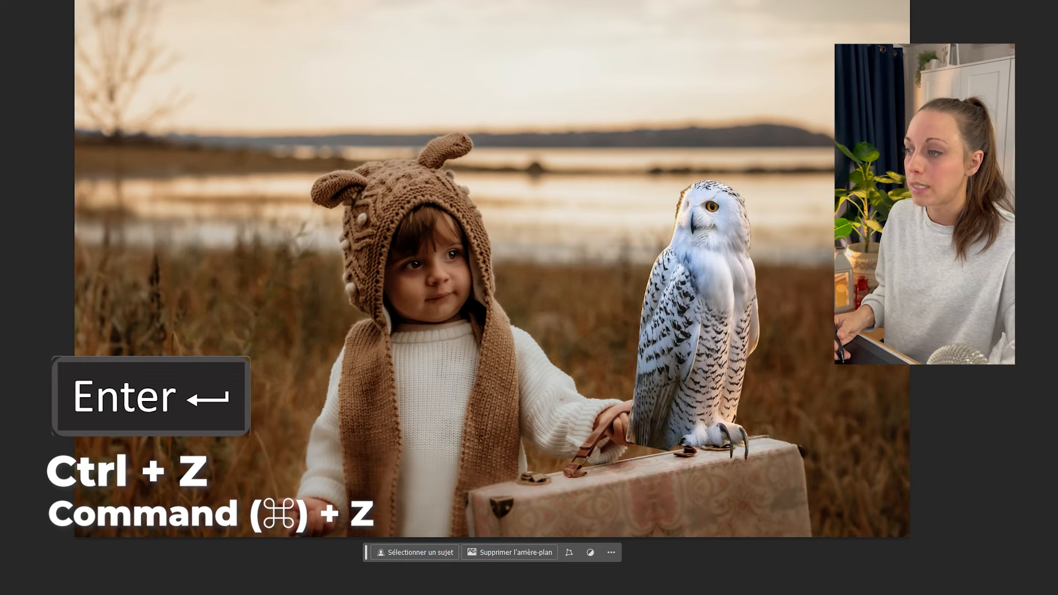
Step: Undo the perspective transformation, preview an earlier history state, and return to the state just before the perspective change
{"action": "key", "text": "ctrl+z"}
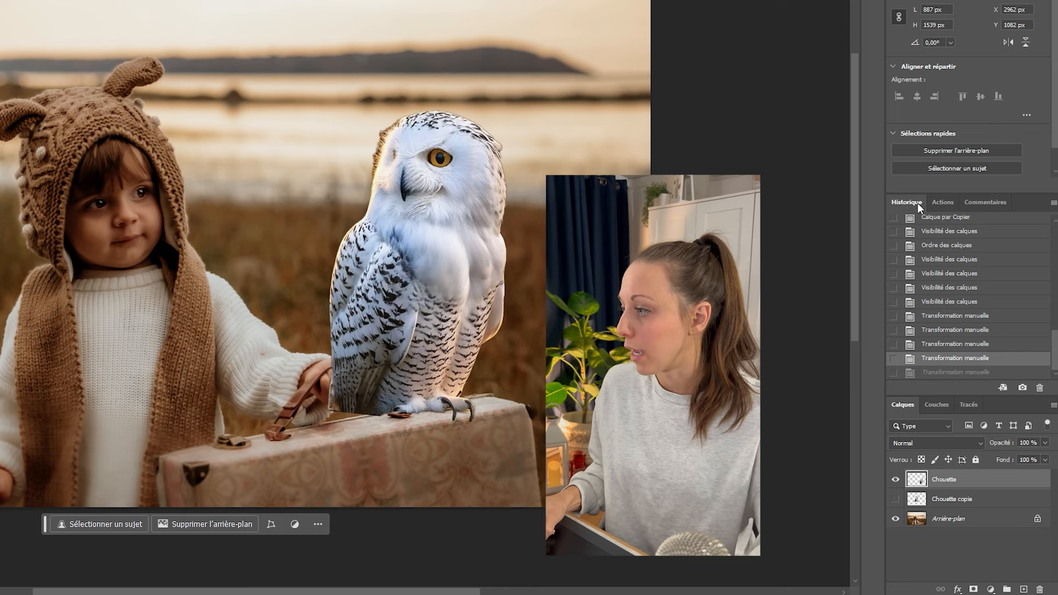
{"action": "left_click", "coordinate": [936, 330]}
{"action": "left_click", "coordinate": [938, 359]}
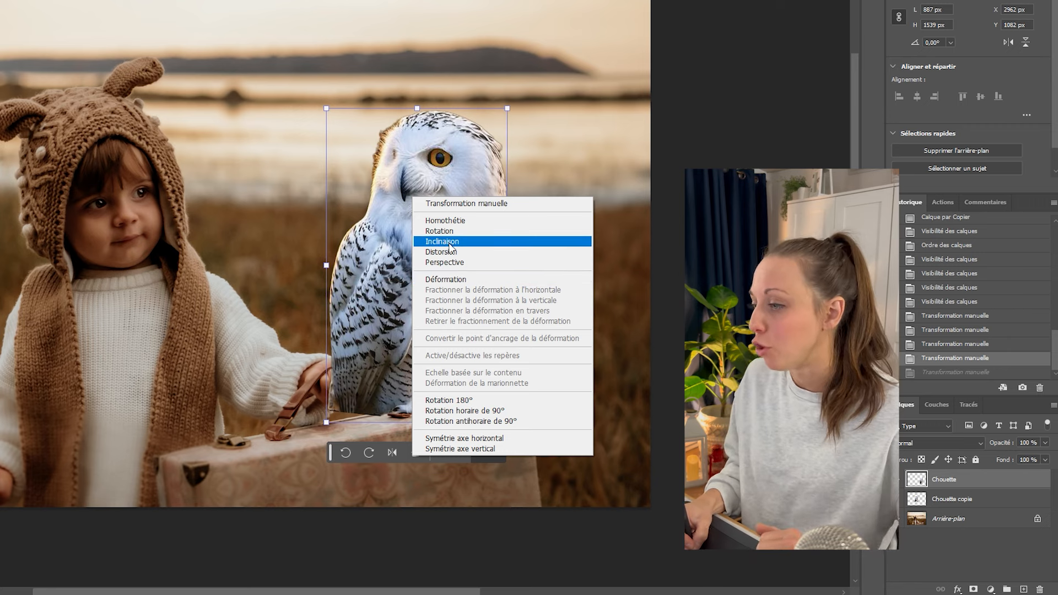
Step: Skew the owl with Inclinaison, pulling its lower-left corner inward and slightly lowering its upper-right corner, and apply it
{"action": "left_click", "coordinate": [448, 243]}
{"action": "left_click_drag", "start_coordinate": [327, 110], "coordinate": [330, 109]}
{"action": "left_click_drag", "start_coordinate": [326, 422], "coordinate": [335, 423]}
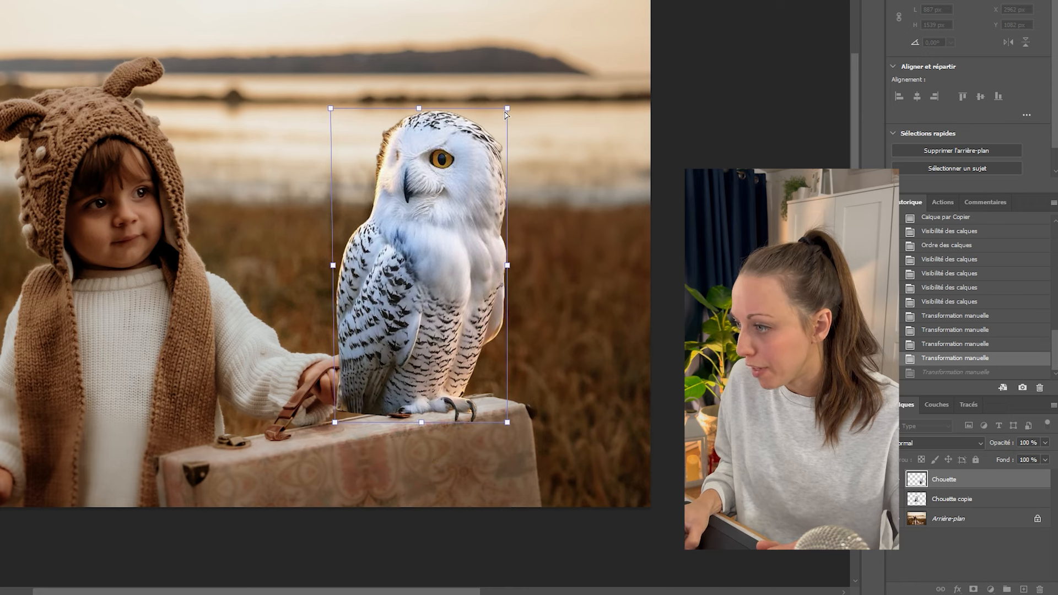
{"action": "left_click_drag", "start_coordinate": [506, 114], "coordinate": [509, 117]}
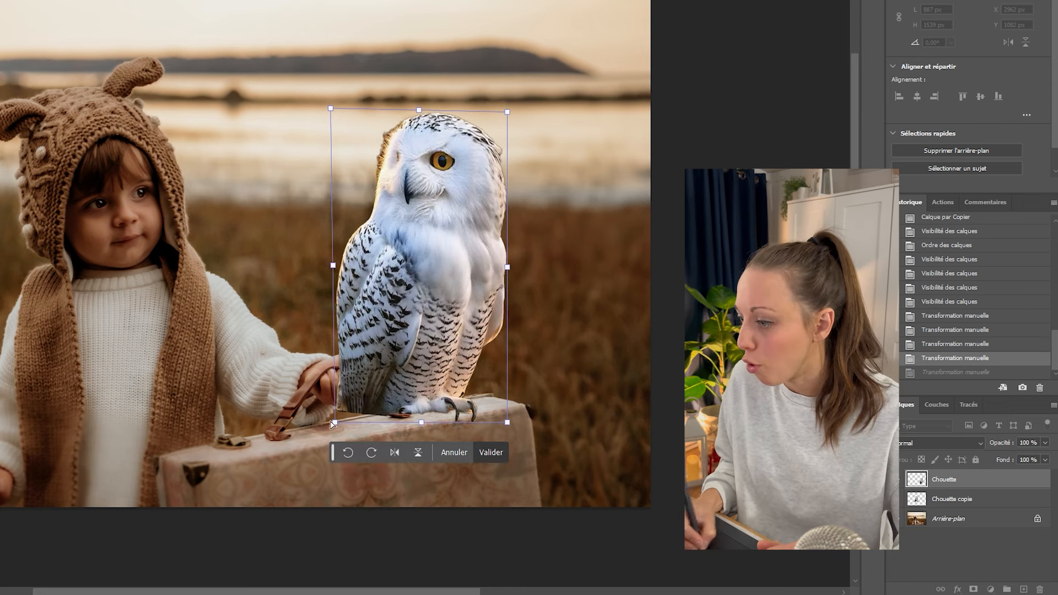
{"action": "left_click_drag", "start_coordinate": [334, 423], "coordinate": [341, 422]}
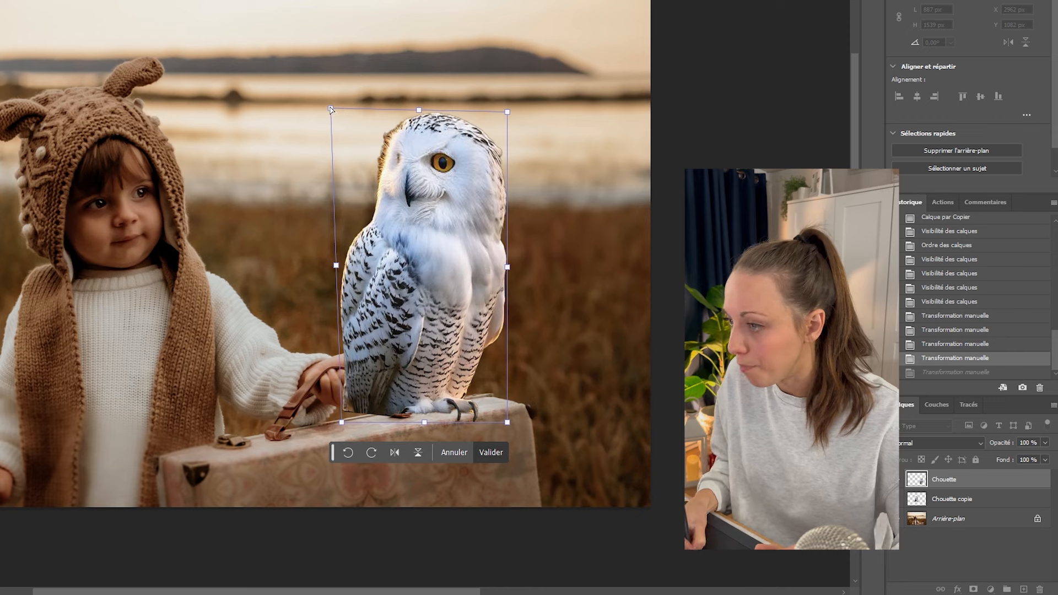
{"action": "key", "text": "Return"}
Step: Scale the owl down slightly, rotate it very slightly counter-clockwise, reseat it on the suitcase, and apply the transformation
{"action": "key", "text": "ctrl+t"}
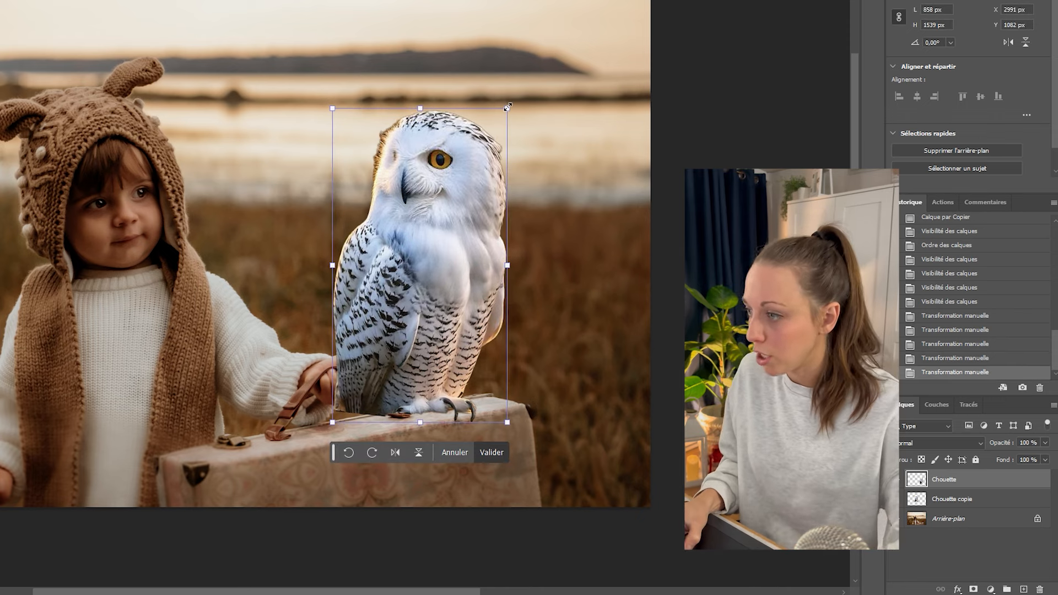
{"action": "left_click_drag", "start_coordinate": [507, 108], "coordinate": [498, 121]}
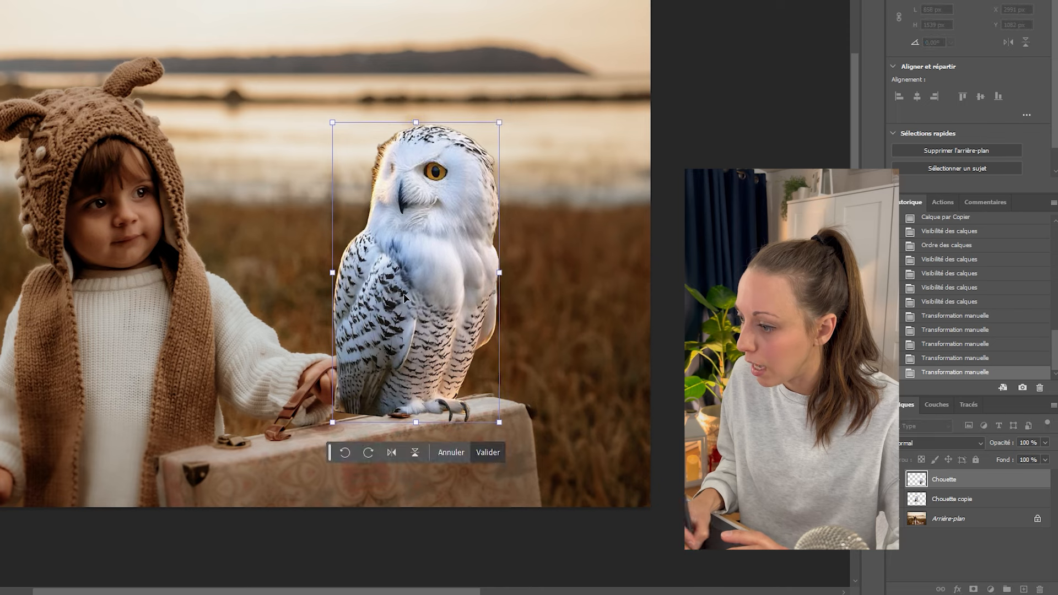
{"action": "left_click_drag", "start_coordinate": [432, 272], "coordinate": [437, 267]}
{"action": "left_click_drag", "start_coordinate": [539, 295], "coordinate": [518, 298]}
{"action": "left_click_drag", "start_coordinate": [448, 303], "coordinate": [448, 312]}
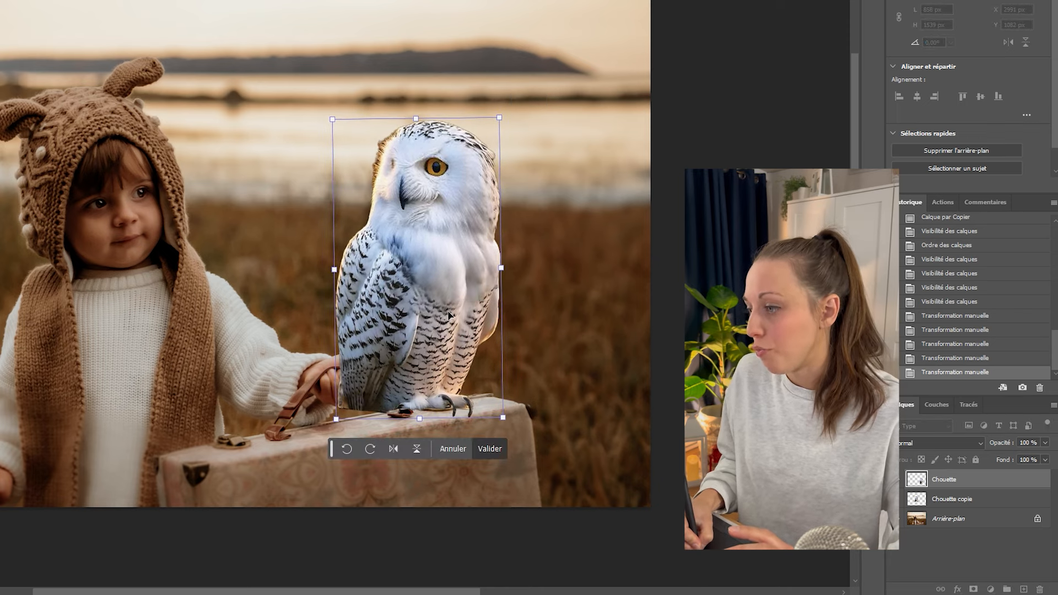
{"action": "key", "text": "Return"}
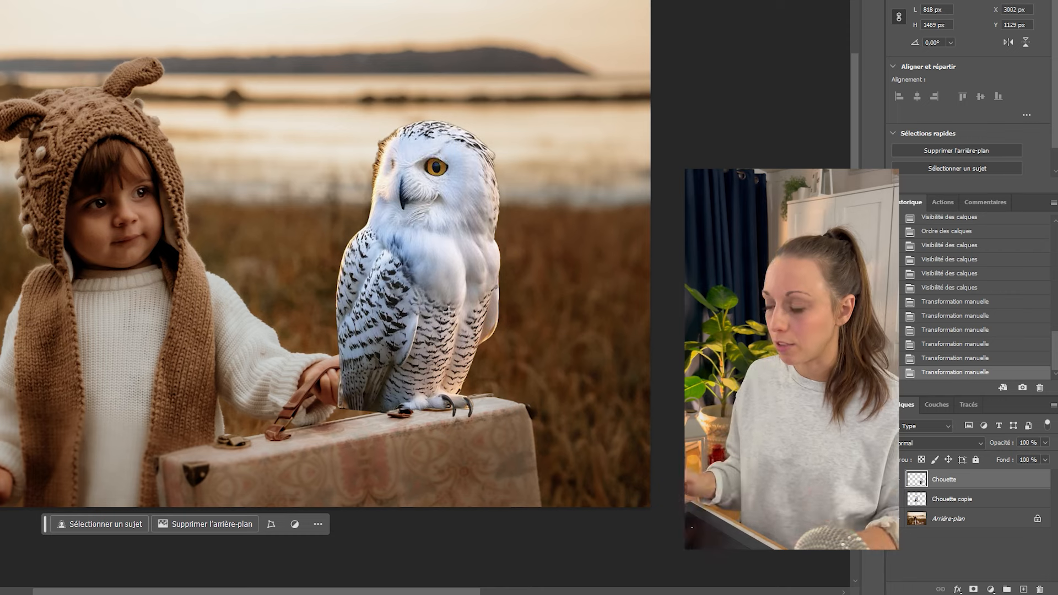
{"action": "key", "text": "ctrl+t"}
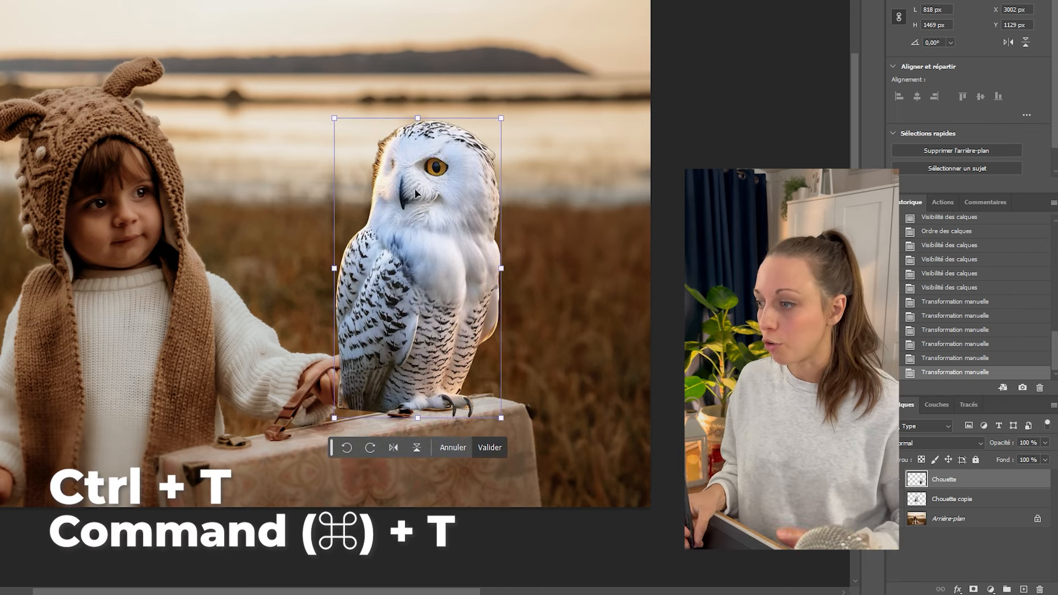
{"action": "right_click", "coordinate": [434, 209]}
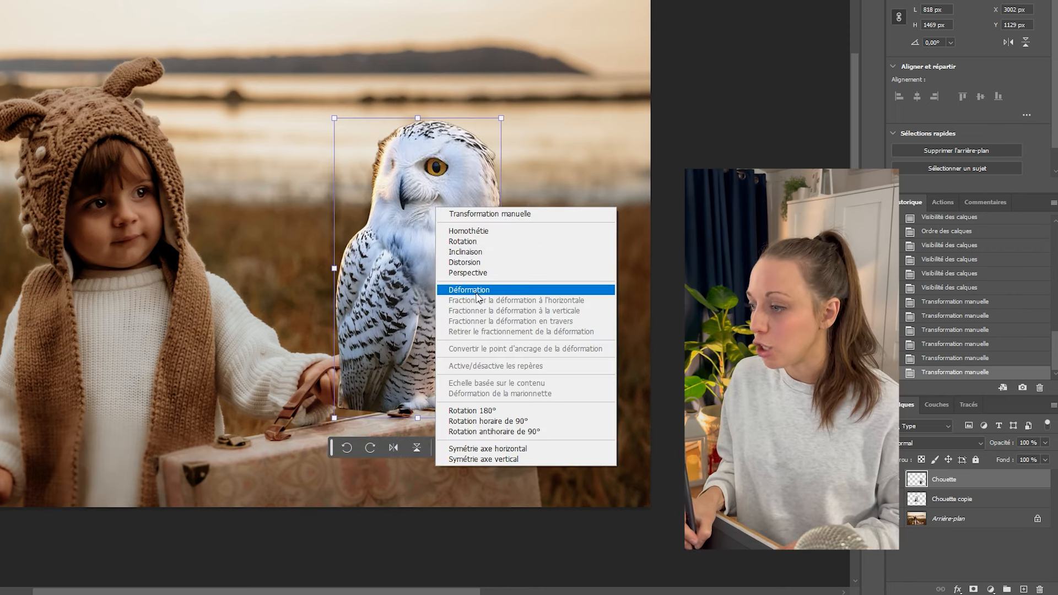
{"action": "left_click", "coordinate": [477, 294]}
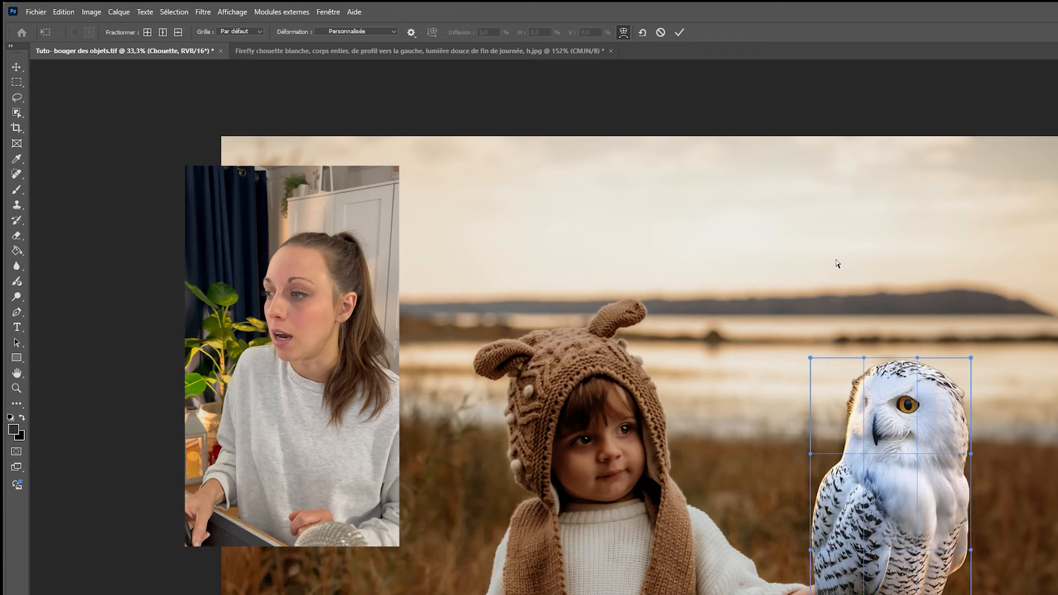
{"action": "key", "text": "Return"}
{"action": "key", "text": "m"}
Step: Put the owl's free transform into warp mode and warp its lower-left corner down toward the top of the suitcase
{"action": "key", "text": "ctrl+t"}
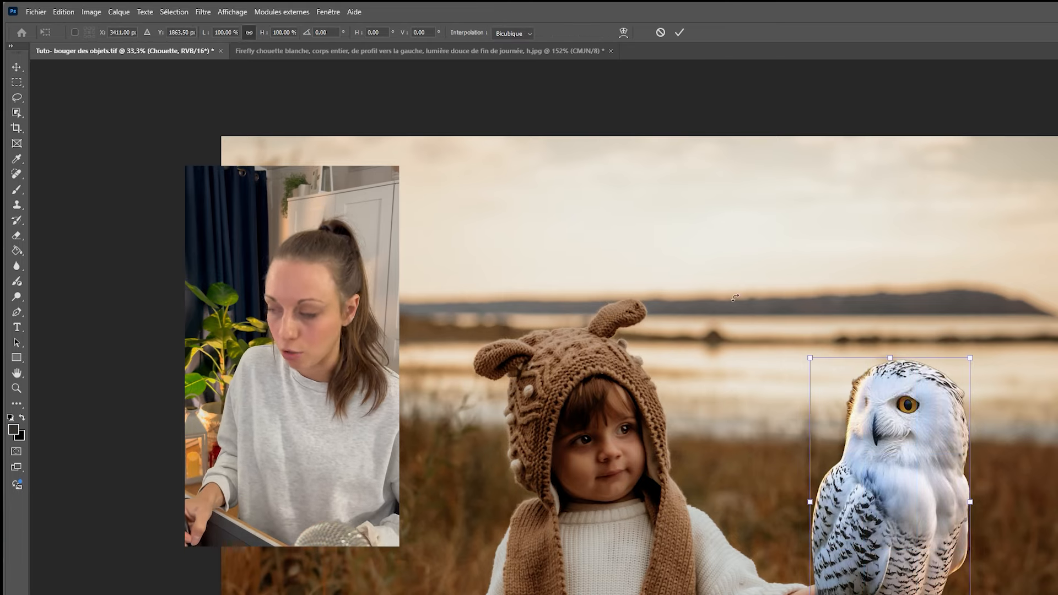
{"action": "left_click", "coordinate": [623, 34]}
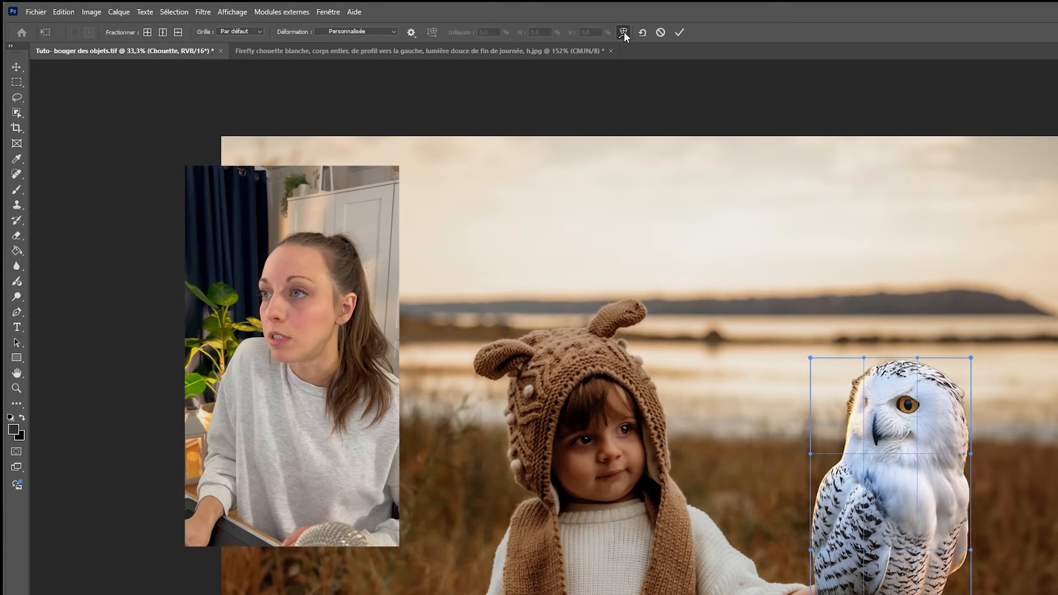
{"action": "left_click", "coordinate": [623, 32]}
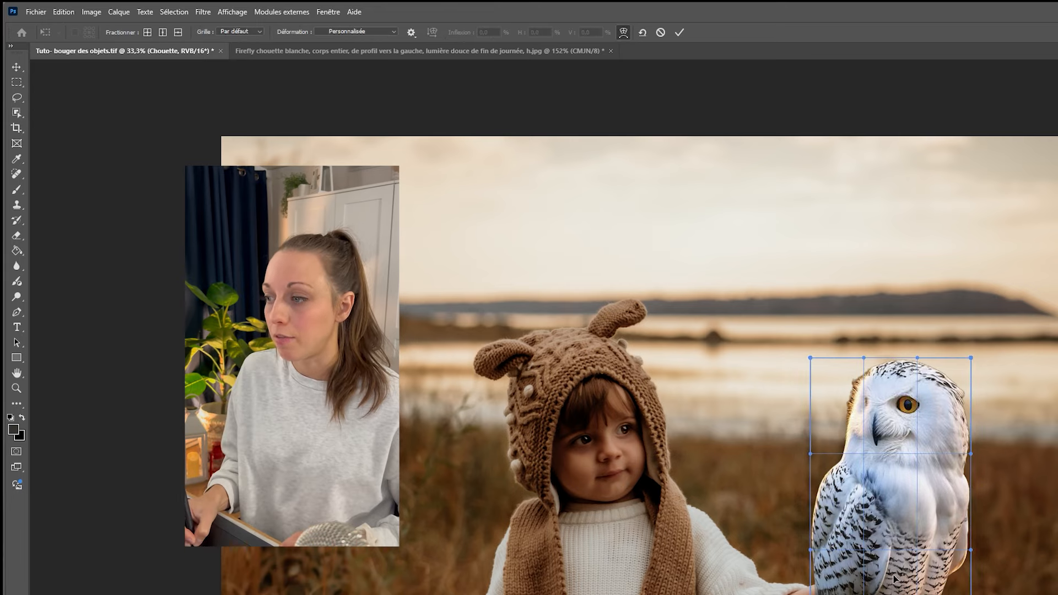
{"action": "scroll", "coordinate": [894, 578], "scroll_direction": "up", "scroll_amount": 5}
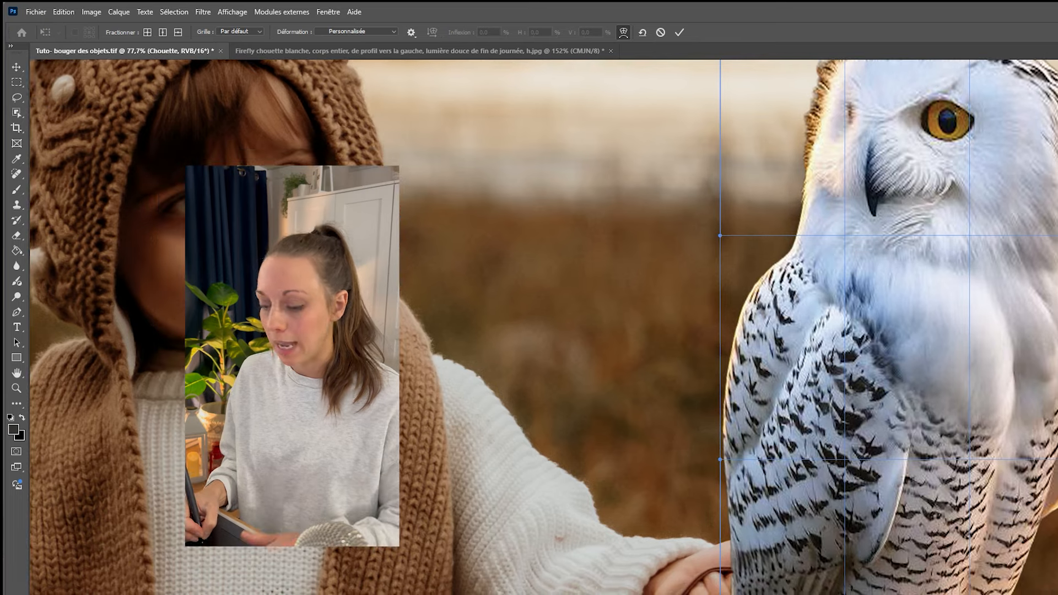
{"action": "left_click_drag", "start_coordinate": [868, 572], "coordinate": [757, 553]}
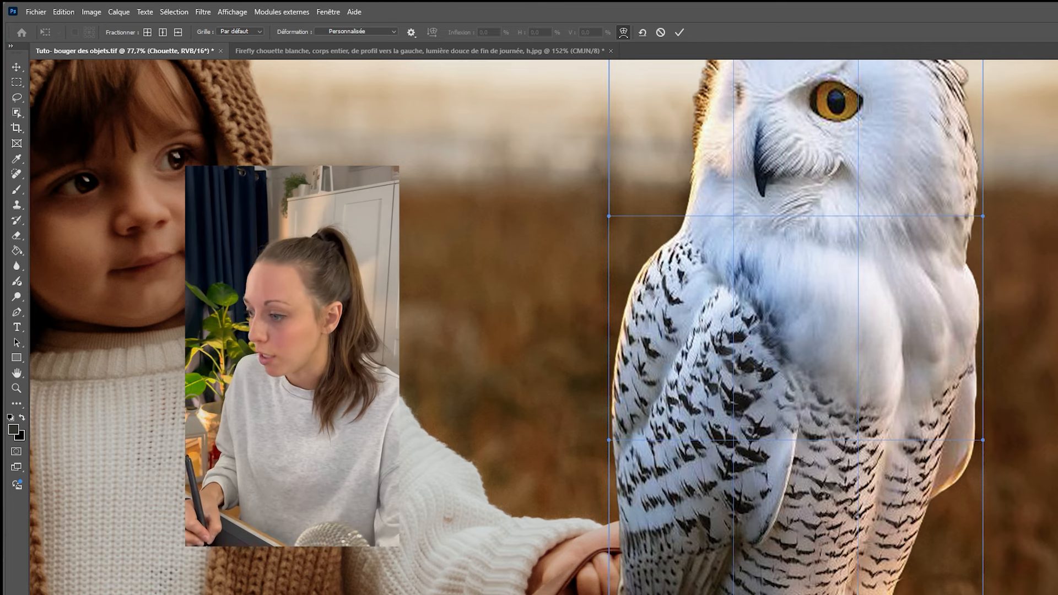
{"action": "left_click_drag", "start_coordinate": [860, 585], "coordinate": [857, 572]}
{"action": "left_click_drag", "start_coordinate": [529, 477], "coordinate": [519, 491]}
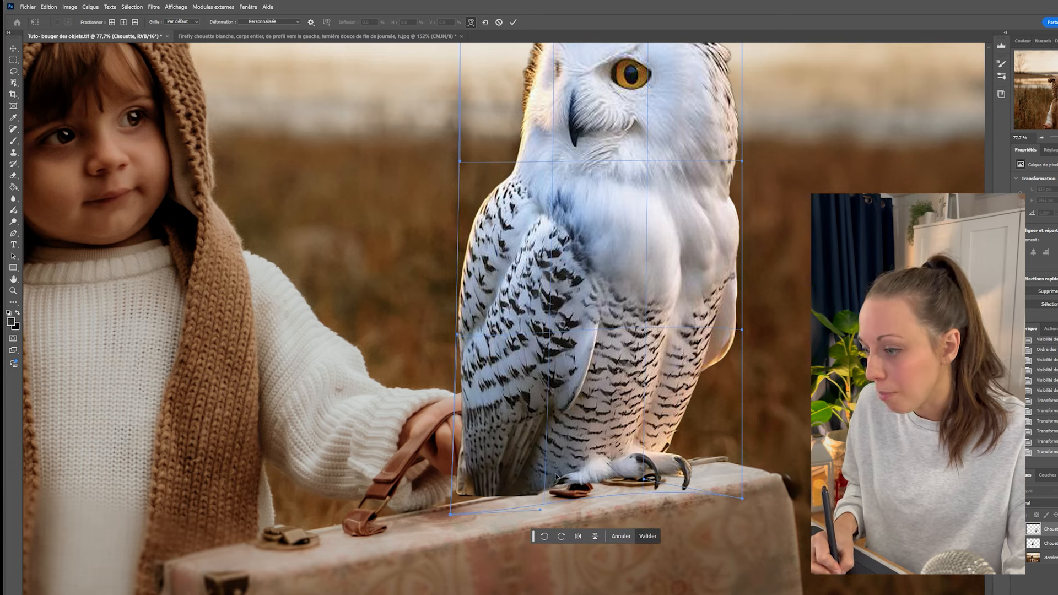
Step: Warp the owl's lower body through the inner grid and pull its feet down toward the suitcase's surface
{"action": "left_click_drag", "start_coordinate": [651, 468], "coordinate": [695, 469]}
{"action": "left_click_drag", "start_coordinate": [647, 329], "coordinate": [639, 322]}
{"action": "mouse_move", "coordinate": [551, 332]}
{"action": "left_mouse_down"}
{"action": "mouse_move", "coordinate": [543, 341]}
{"action": "mouse_move", "coordinate": [549, 332]}
{"action": "left_mouse_up"}
{"action": "left_click_drag", "start_coordinate": [645, 325], "coordinate": [643, 329]}
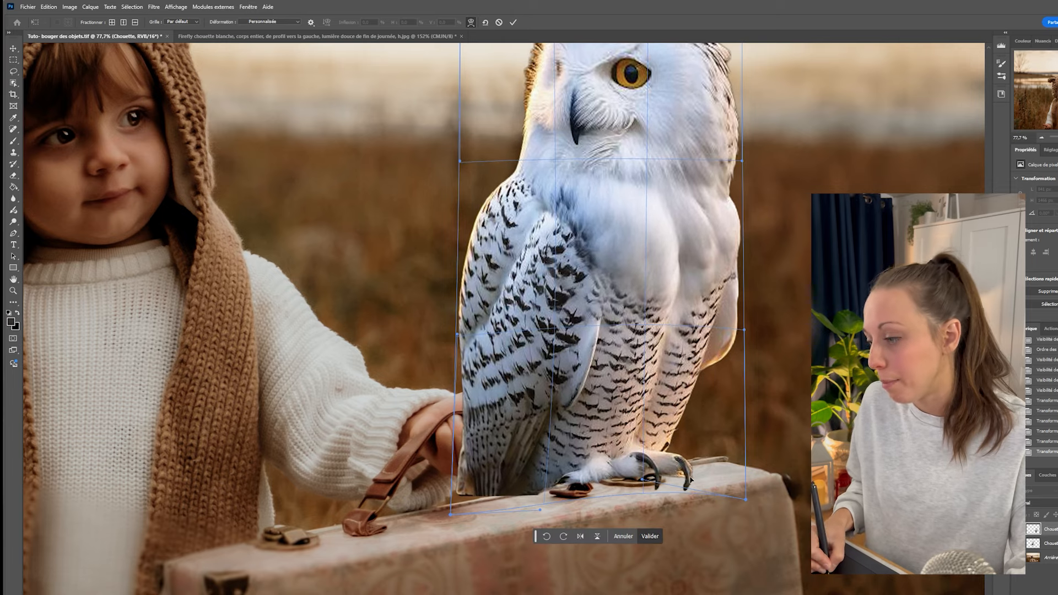
{"action": "left_click_drag", "start_coordinate": [691, 480], "coordinate": [626, 533]}
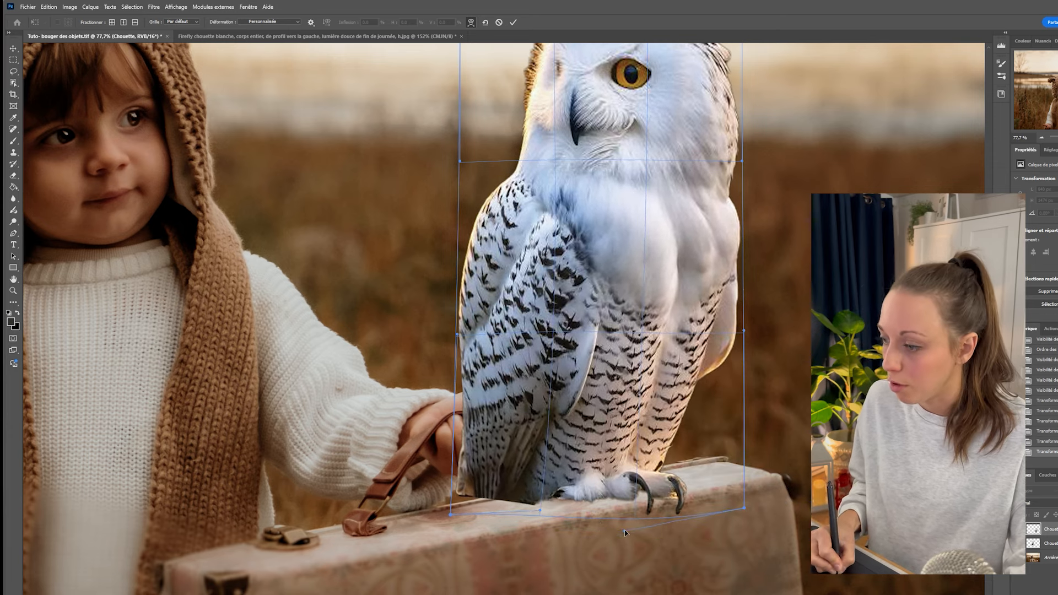
Step: Refine the warp at the owl's base, raising the lower-right corner inward and adjusting the lower-left area to follow the suitcase's edge
{"action": "left_click_drag", "start_coordinate": [624, 469], "coordinate": [635, 494]}
{"action": "left_click_drag", "start_coordinate": [744, 510], "coordinate": [723, 495]}
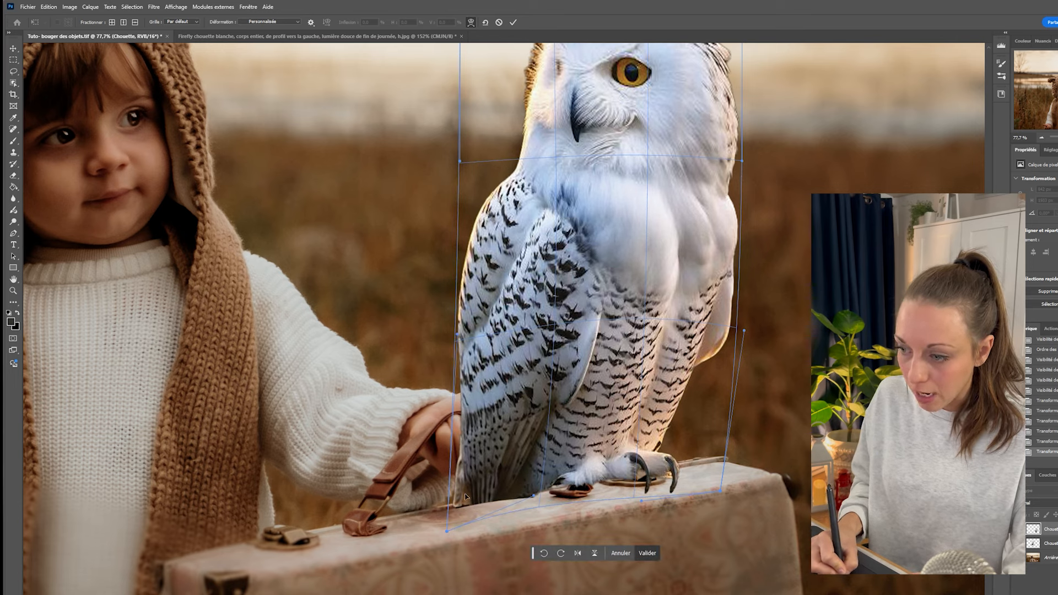
{"action": "left_click_drag", "start_coordinate": [533, 496], "coordinate": [536, 492]}
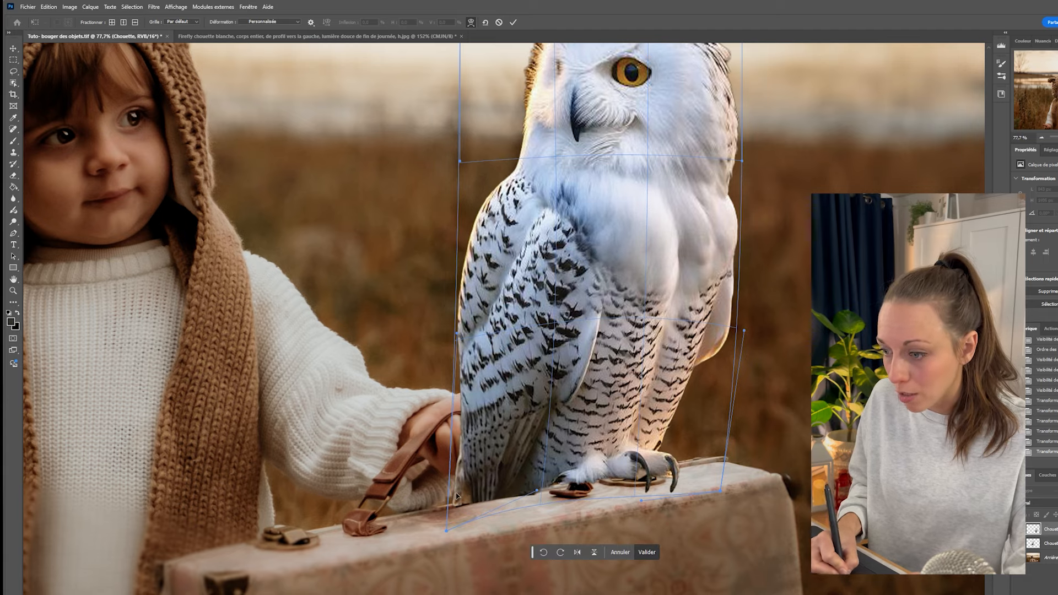
{"action": "scroll", "coordinate": [539, 468], "scroll_direction": "down", "scroll_amount": 8}
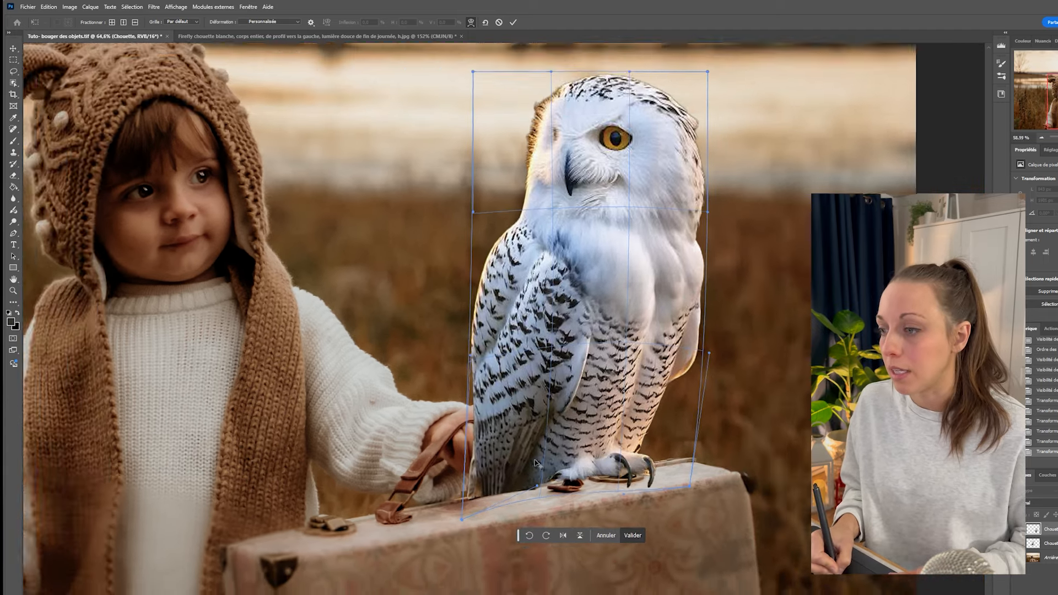
{"action": "scroll", "coordinate": [519, 326], "scroll_direction": "up", "scroll_amount": 5}
{"action": "scroll", "coordinate": [518, 323], "scroll_direction": "up", "scroll_amount": 3}
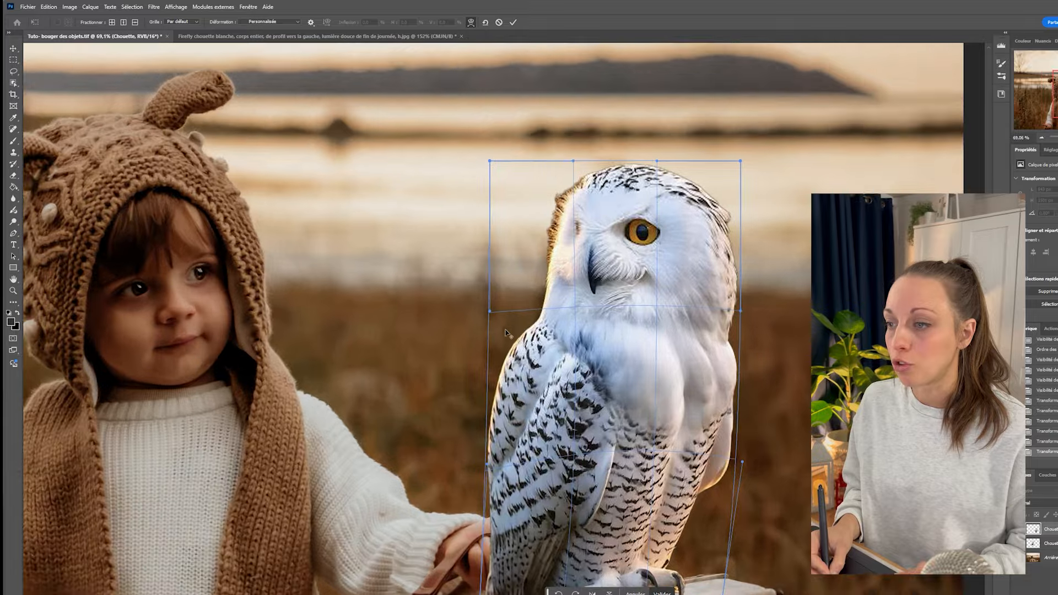
Step: Examine the warped owl's placement against the child and the suitcase at several magnifications
{"action": "scroll", "coordinate": [573, 358], "scroll_direction": "down", "scroll_amount": 4}
{"action": "scroll", "coordinate": [629, 390], "scroll_direction": "up", "scroll_amount": 3}
{"action": "scroll", "coordinate": [606, 363], "scroll_direction": "down", "scroll_amount": 3}
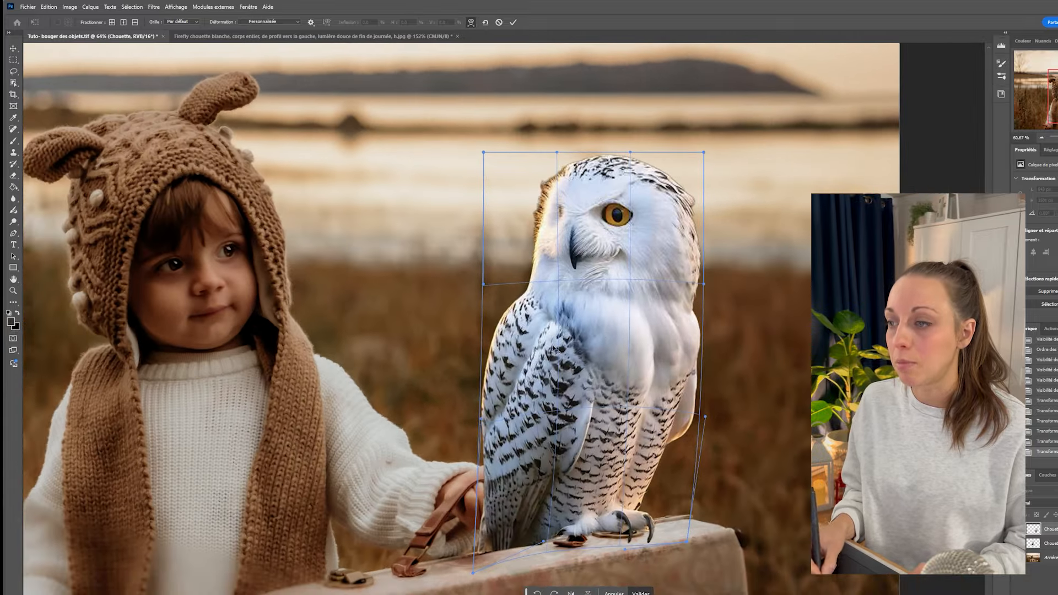
{"action": "scroll", "coordinate": [576, 326], "scroll_direction": "up", "scroll_amount": 4}
{"action": "scroll", "coordinate": [576, 326], "scroll_direction": "up", "scroll_amount": 2}
{"action": "scroll", "coordinate": [578, 331], "scroll_direction": "down", "scroll_amount": 3}
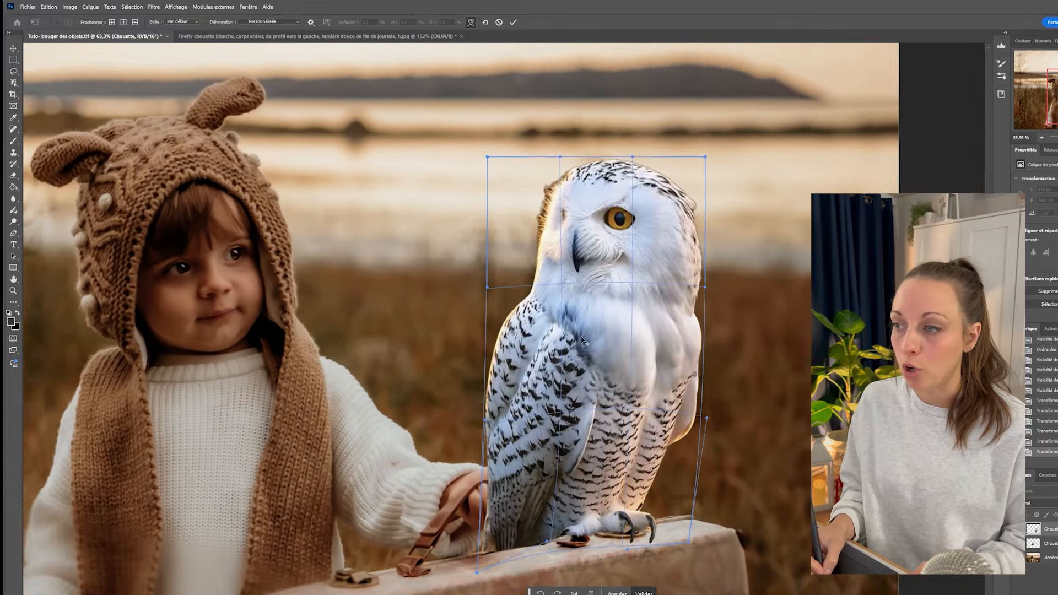
{"action": "scroll", "coordinate": [586, 342], "scroll_direction": "up", "scroll_amount": 3}
{"action": "scroll", "coordinate": [588, 347], "scroll_direction": "down", "scroll_amount": 1}
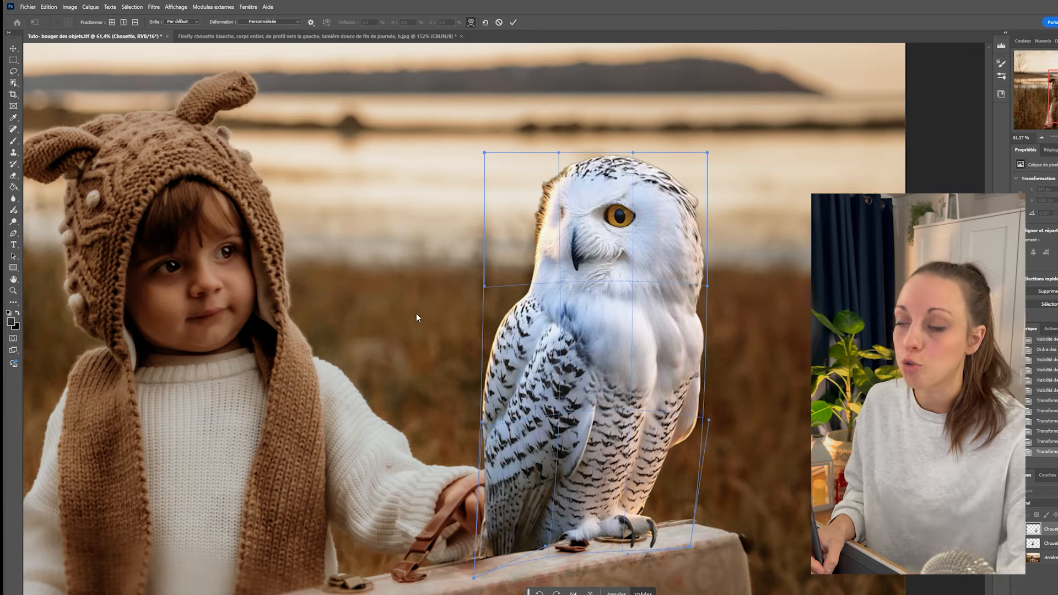
{"action": "key", "text": "alt+space"}
{"action": "key", "text": "space"}
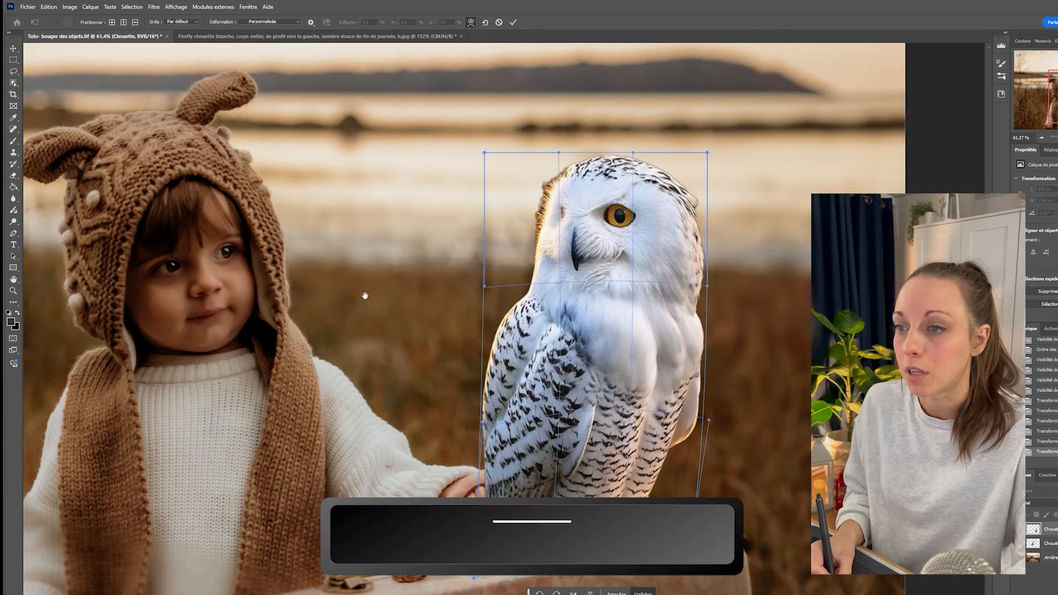
{"action": "left_click_drag", "start_coordinate": [362, 262], "coordinate": [244, 212]}
{"action": "scroll", "coordinate": [552, 420], "scroll_direction": "down", "scroll_amount": 4}
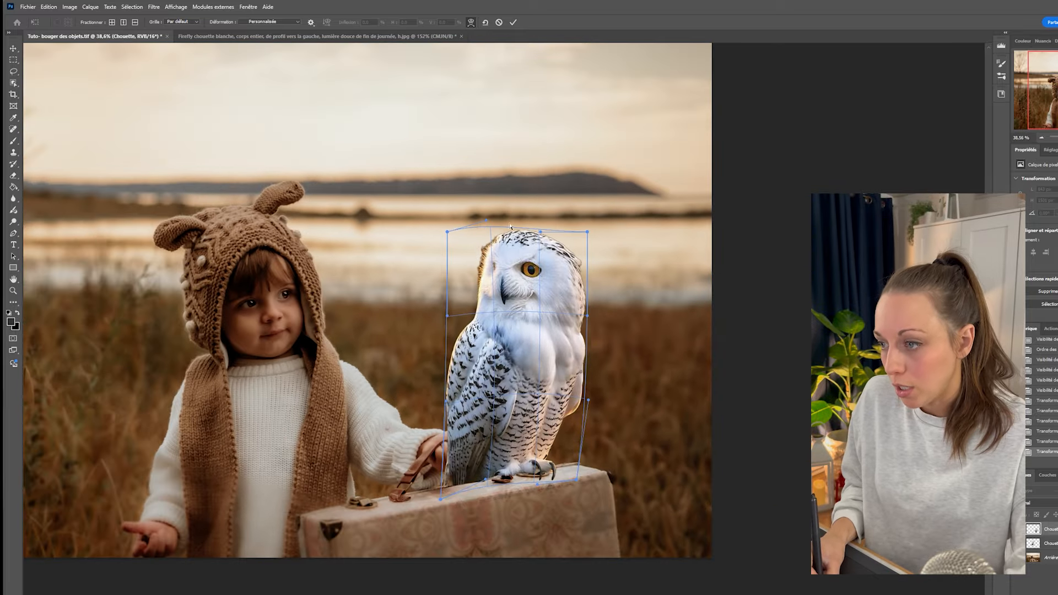
Step: Warp the owl's head slightly rightward, raise the warp's upper-right corner, pull its right edge outward, and apply the warp
{"action": "left_click_drag", "start_coordinate": [510, 225], "coordinate": [537, 240]}
{"action": "left_click_drag", "start_coordinate": [512, 283], "coordinate": [550, 268]}
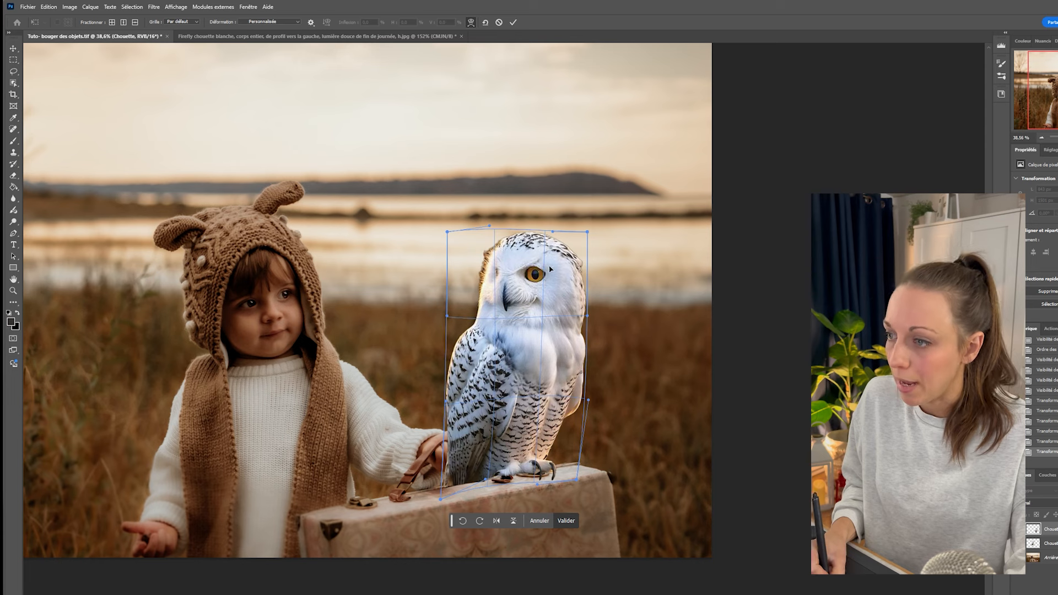
{"action": "left_click_drag", "start_coordinate": [587, 233], "coordinate": [588, 226]}
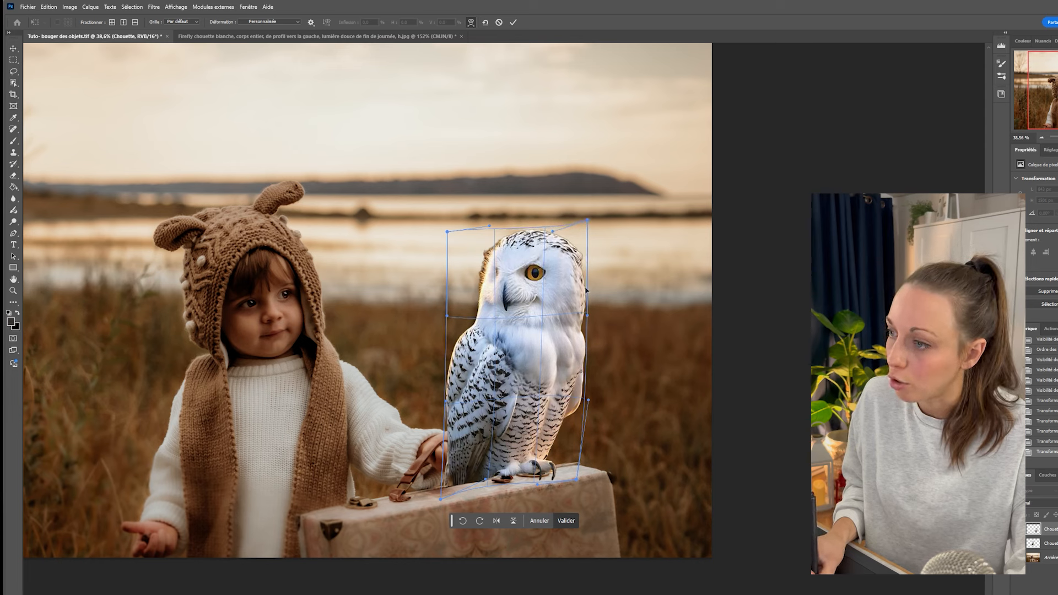
{"action": "left_click_drag", "start_coordinate": [588, 313], "coordinate": [595, 313]}
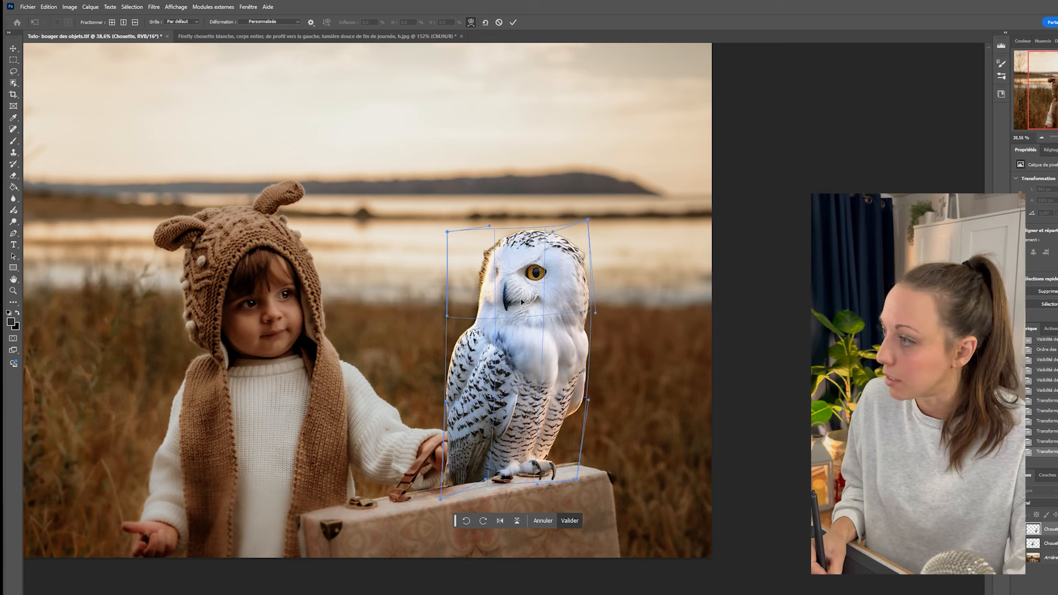
{"action": "key", "text": "Return"}
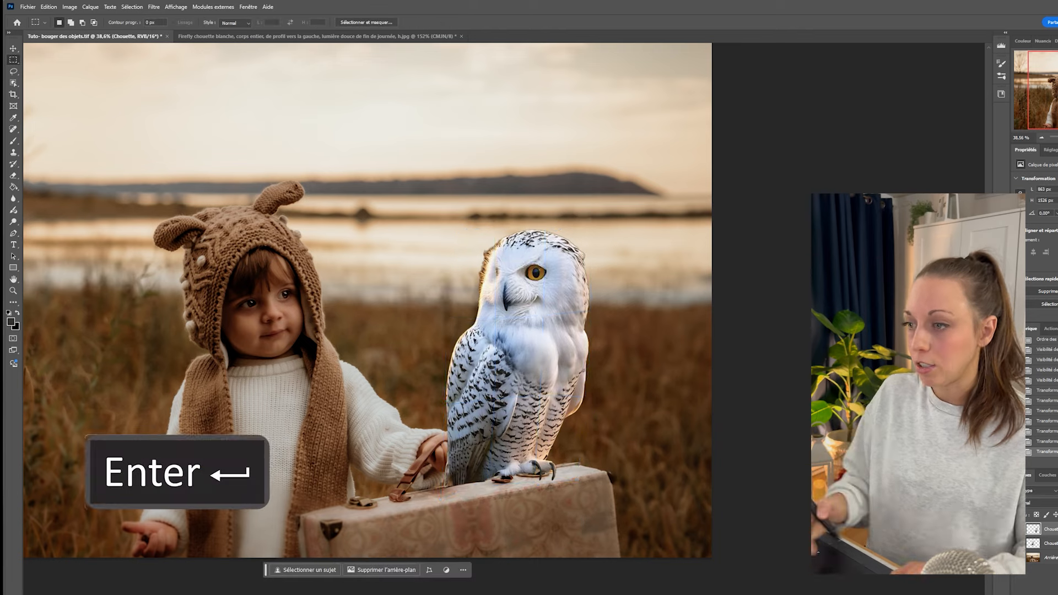
Step: Scale the owl down proportionally to about 92.66% with Free Transform, keeping its feet on the suitcase, and apply it
{"action": "scroll", "coordinate": [444, 459], "scroll_direction": "down", "scroll_amount": 3}
{"action": "left_click_drag", "start_coordinate": [411, 367], "coordinate": [553, 318]}
{"action": "scroll", "coordinate": [543, 366], "scroll_direction": "up", "scroll_amount": 1}
{"action": "scroll", "coordinate": [543, 366], "scroll_direction": "up", "scroll_amount": 3}
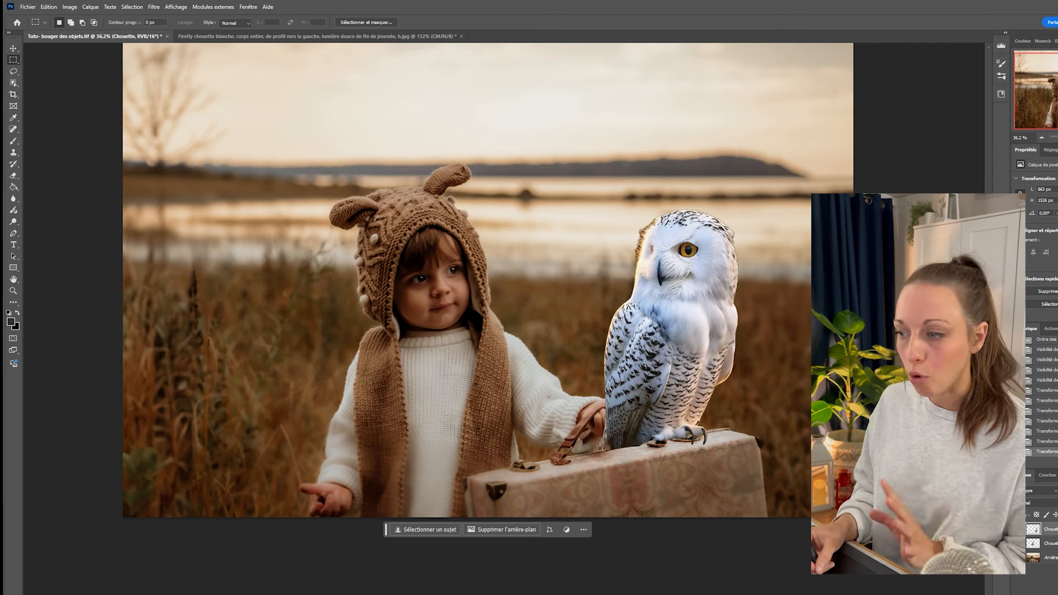
{"action": "key", "text": "ctrl+t"}
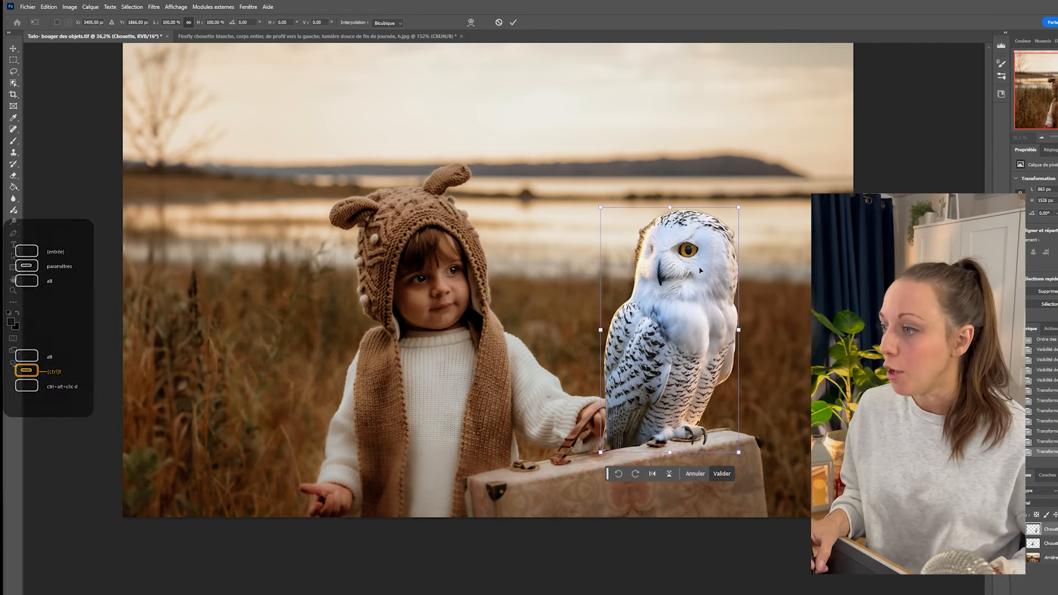
{"action": "left_click_drag", "start_coordinate": [740, 206], "coordinate": [730, 225]}
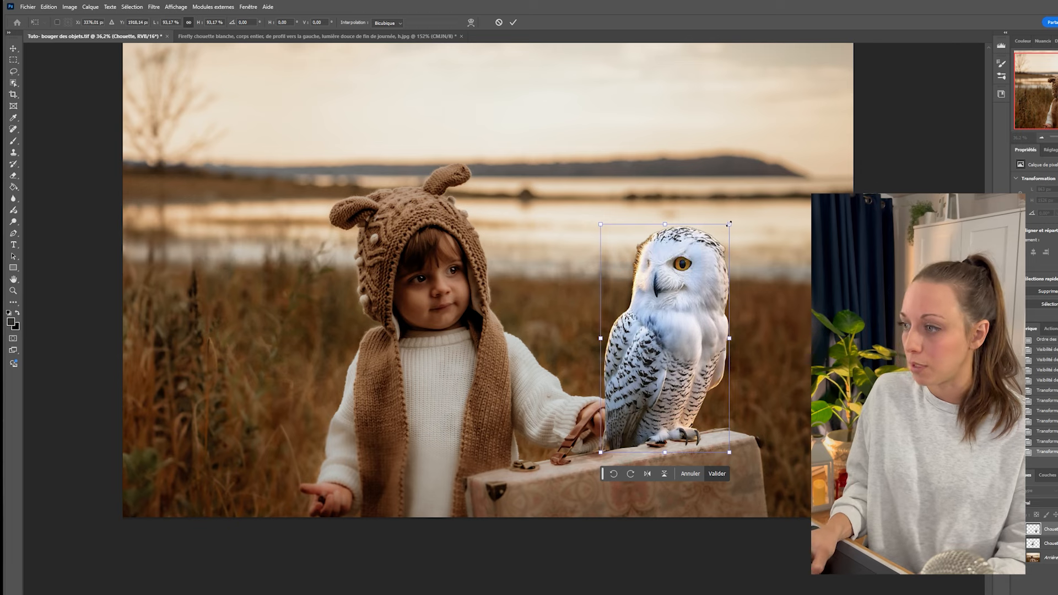
{"action": "left_click_drag", "start_coordinate": [728, 226], "coordinate": [729, 225]}
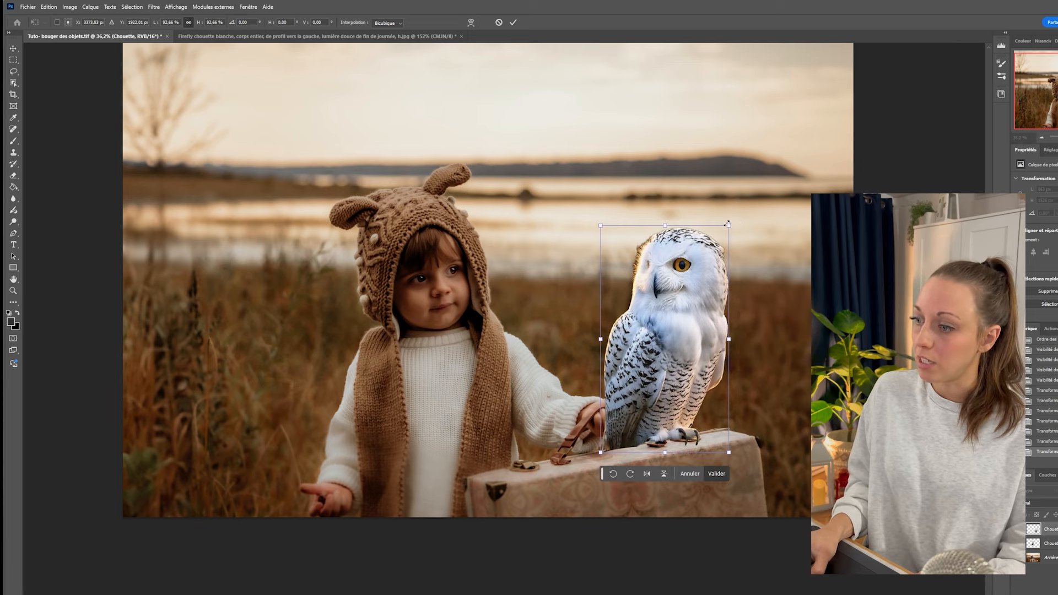
{"action": "key", "text": "Return"}
{"action": "scroll", "coordinate": [538, 334], "scroll_direction": "down", "scroll_amount": 2}
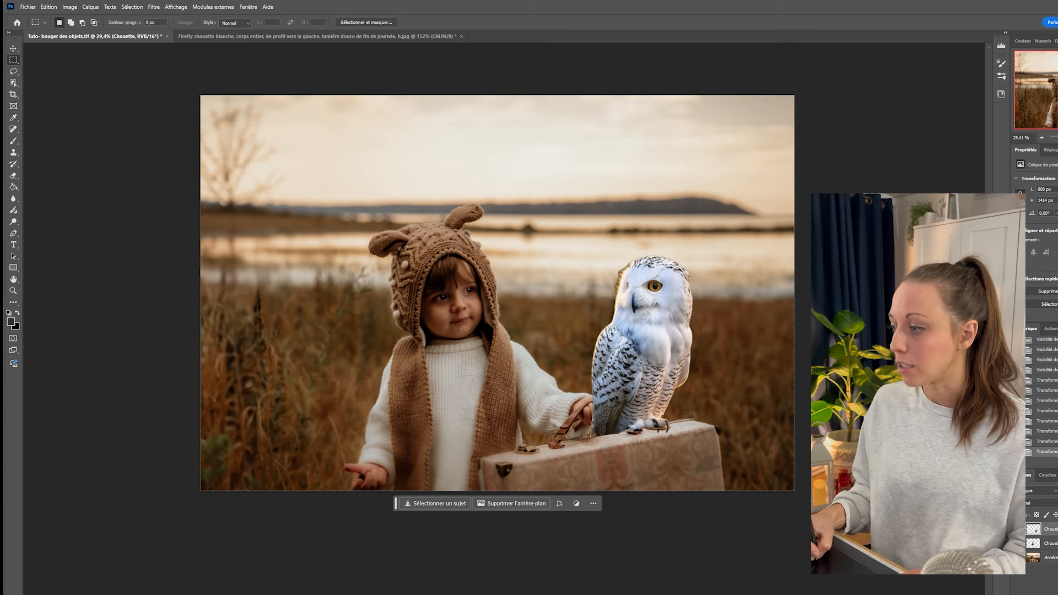
Step: Show the hidden Chouette copie layer, move that owl off the child to the photo's right edge, and apply the transformation
{"action": "left_click", "coordinate": [1018, 529]}
{"action": "left_click", "coordinate": [1017, 543]}
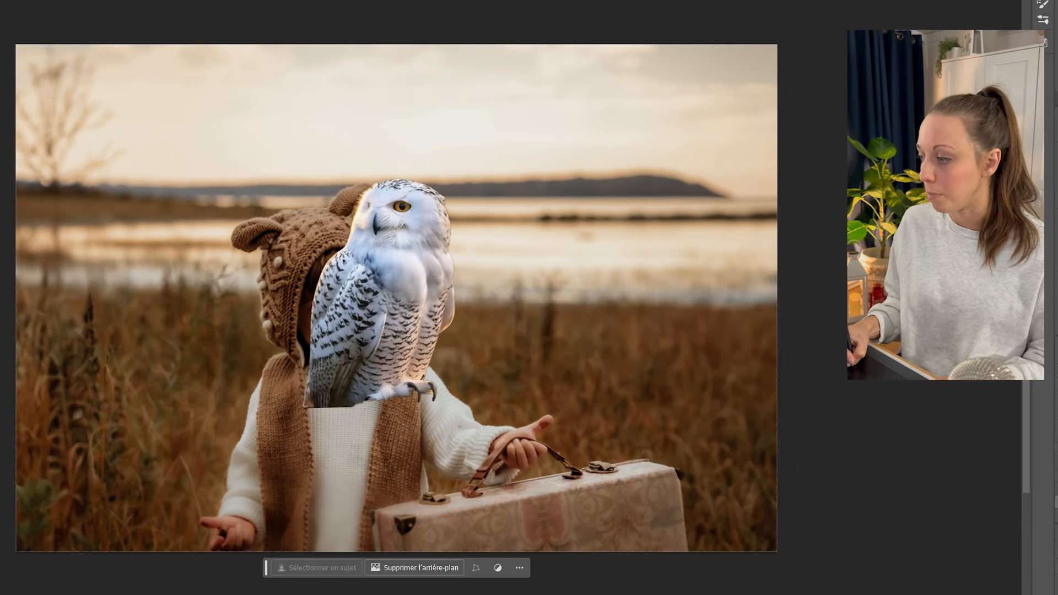
{"action": "left_click", "coordinate": [1055, 562]}
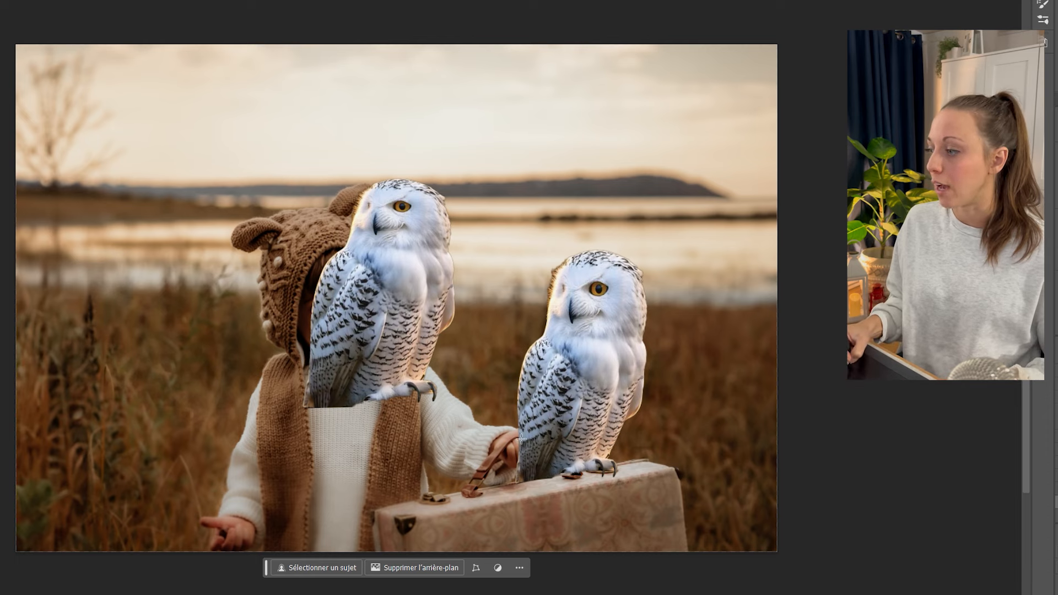
{"action": "left_click_drag", "start_coordinate": [360, 259], "coordinate": [722, 380]}
{"action": "left_click", "coordinate": [514, 332]}
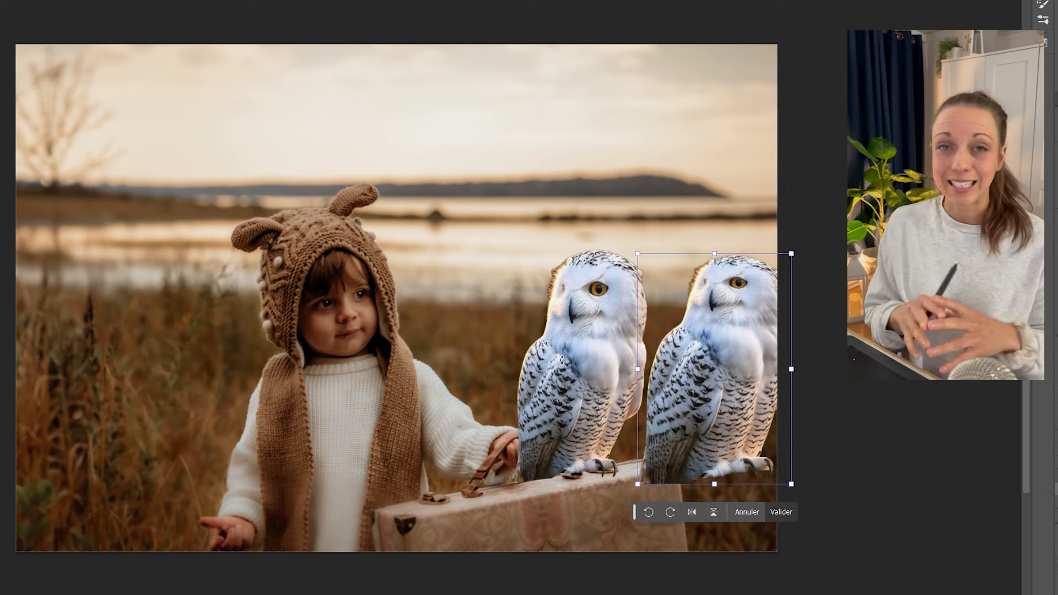
{"action": "key", "text": "Return"}
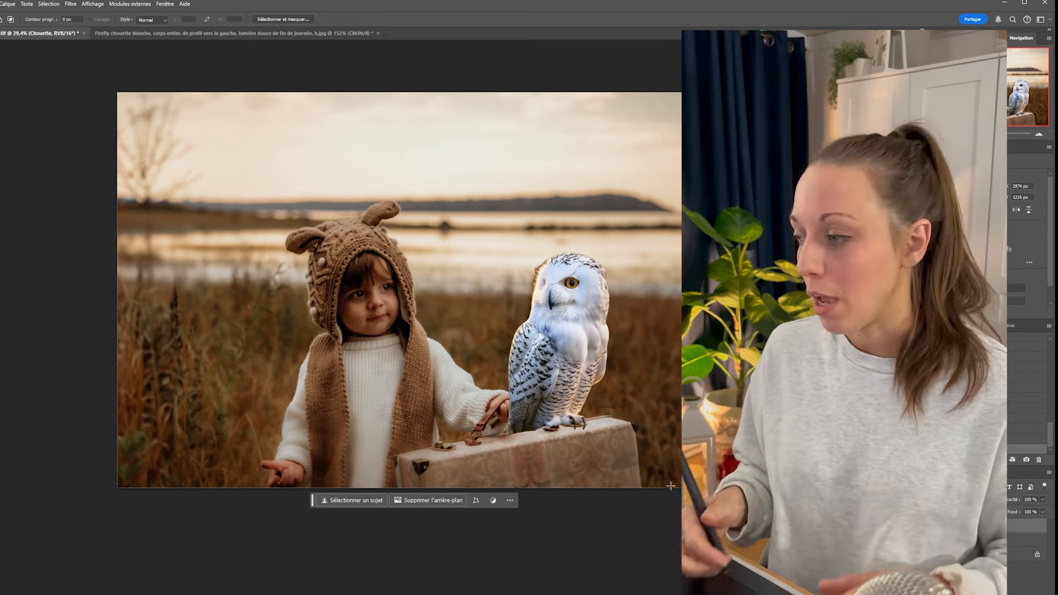
Step: Add a white layer mask to the Chouette layer, keep it linked to the owl, and target the mask for editing
{"action": "scroll", "coordinate": [515, 331], "scroll_direction": "up", "scroll_amount": 1}
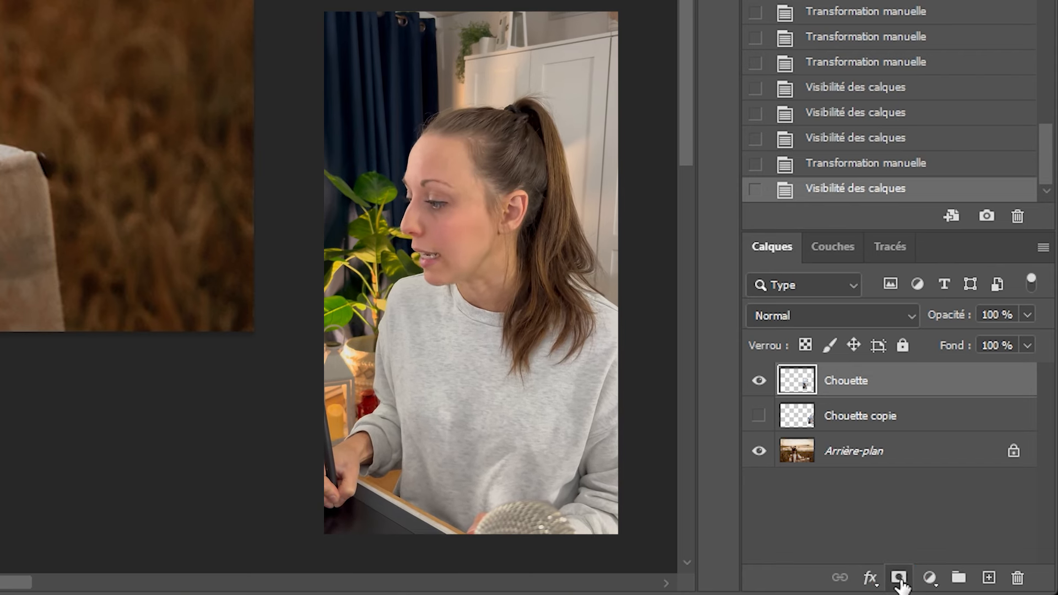
{"action": "left_click", "coordinate": [899, 578]}
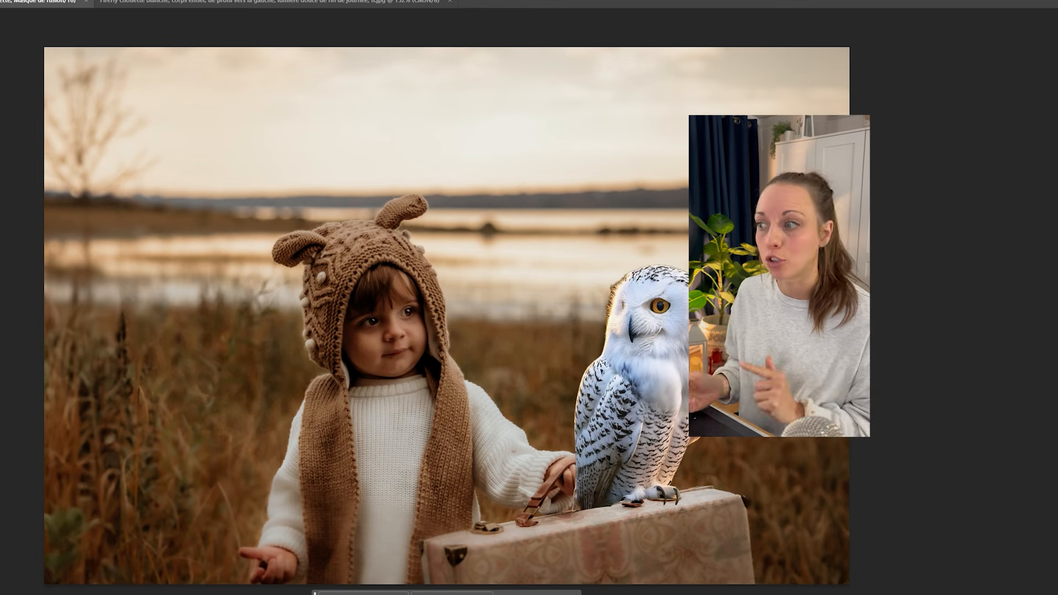
{"action": "scroll", "coordinate": [661, 401], "scroll_direction": "down", "scroll_amount": 2}
{"action": "scroll", "coordinate": [639, 396], "scroll_direction": "up", "scroll_amount": 3}
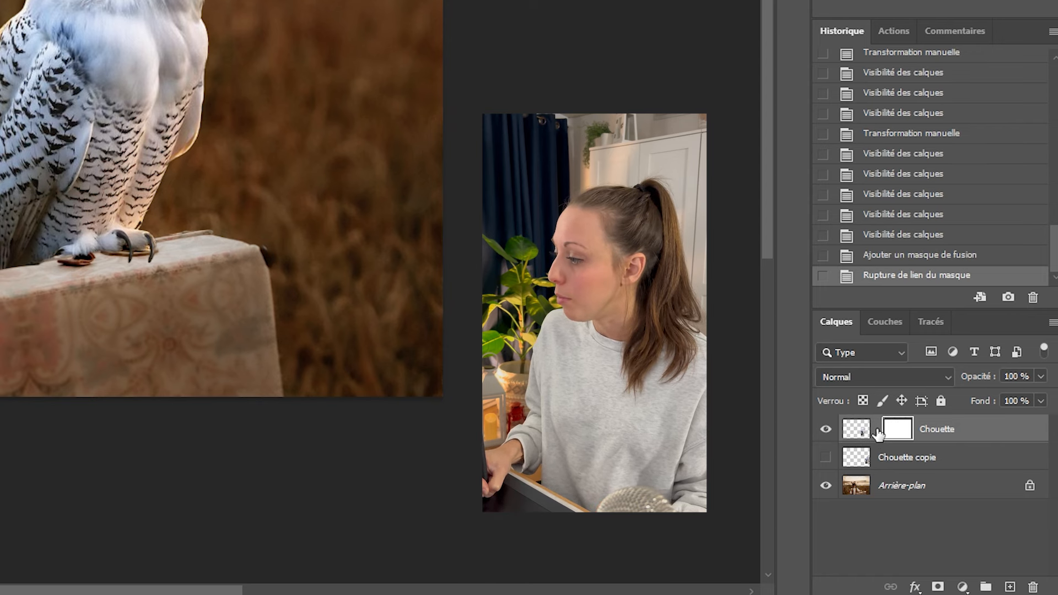
{"action": "left_click", "coordinate": [877, 430]}
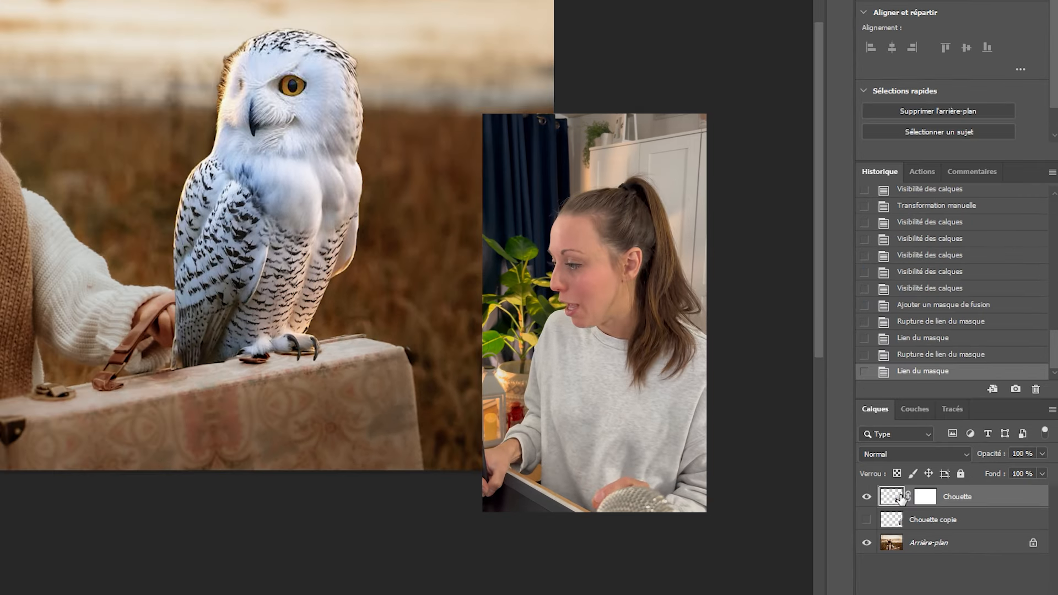
{"action": "left_click", "coordinate": [902, 439]}
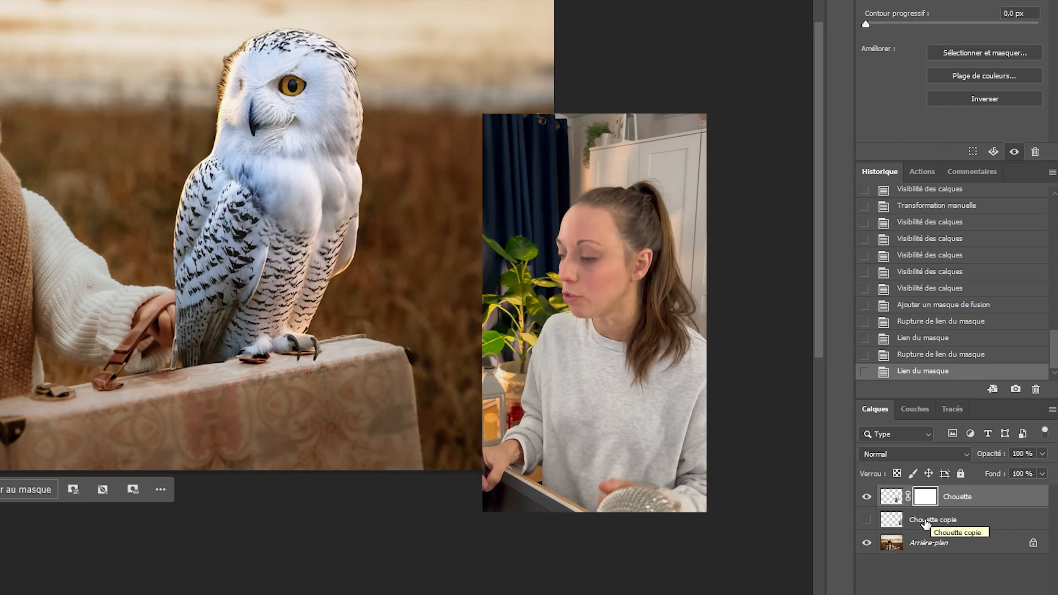
Step: Invert the Chouette layer's mask to hide the owl, and invert it back to white
{"action": "key", "text": "ctrl+i"}
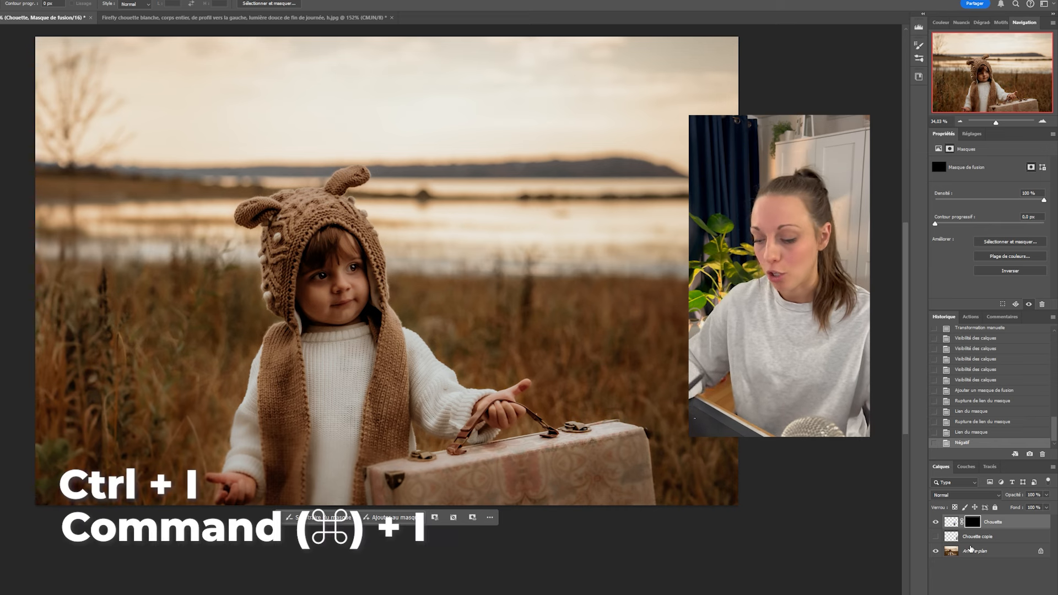
{"action": "key", "text": "ctrl+i"}
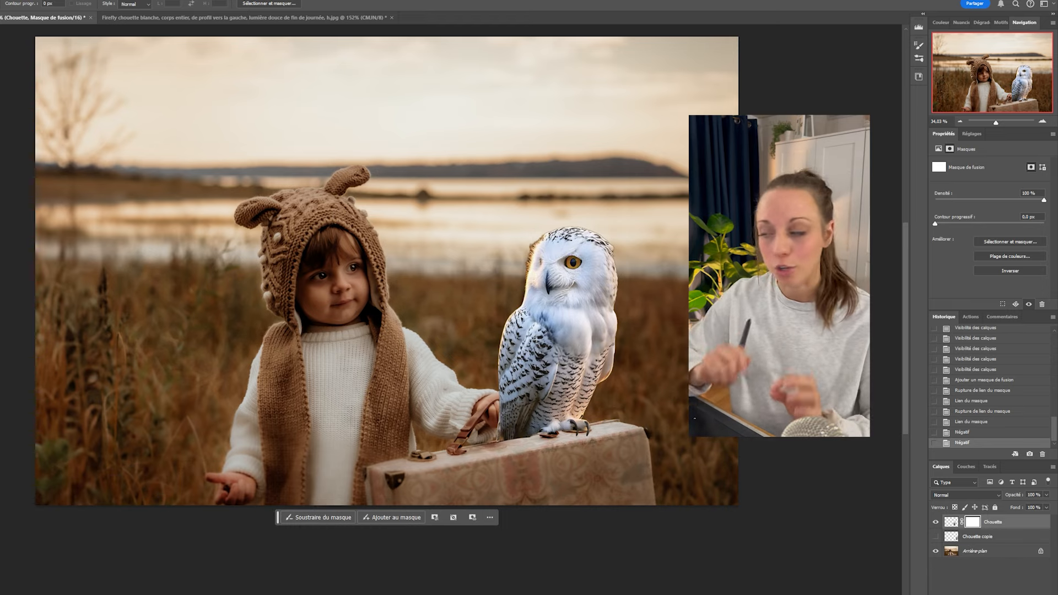
Step: Set up a soft round brush of about 143 px with 0% hardness, 100% opacity and 100% flow for the mask
{"action": "scroll", "coordinate": [590, 277], "scroll_direction": "up", "scroll_amount": 4}
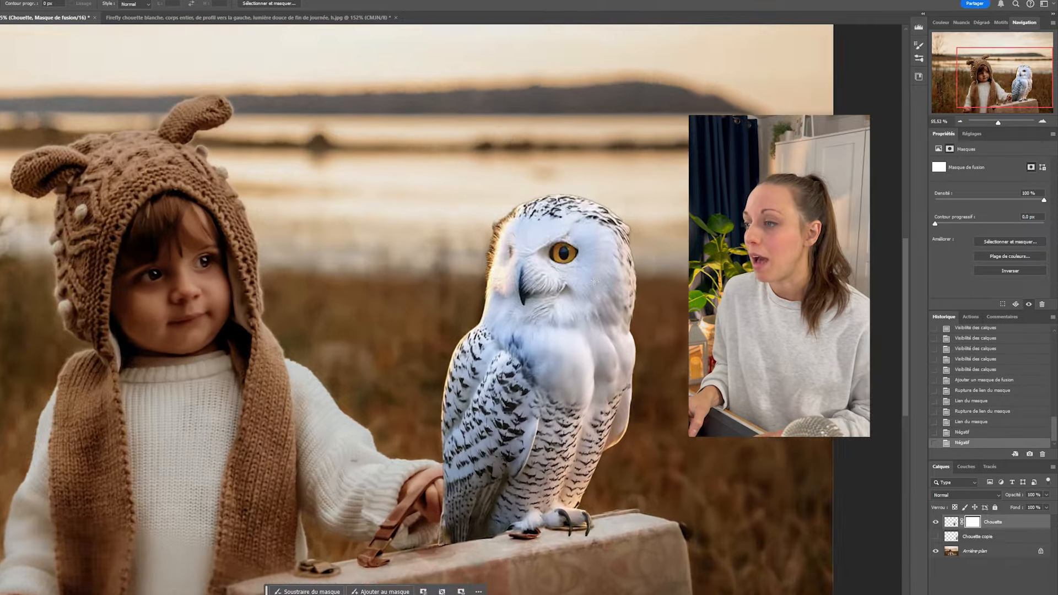
{"action": "scroll", "coordinate": [594, 281], "scroll_direction": "up", "scroll_amount": 2}
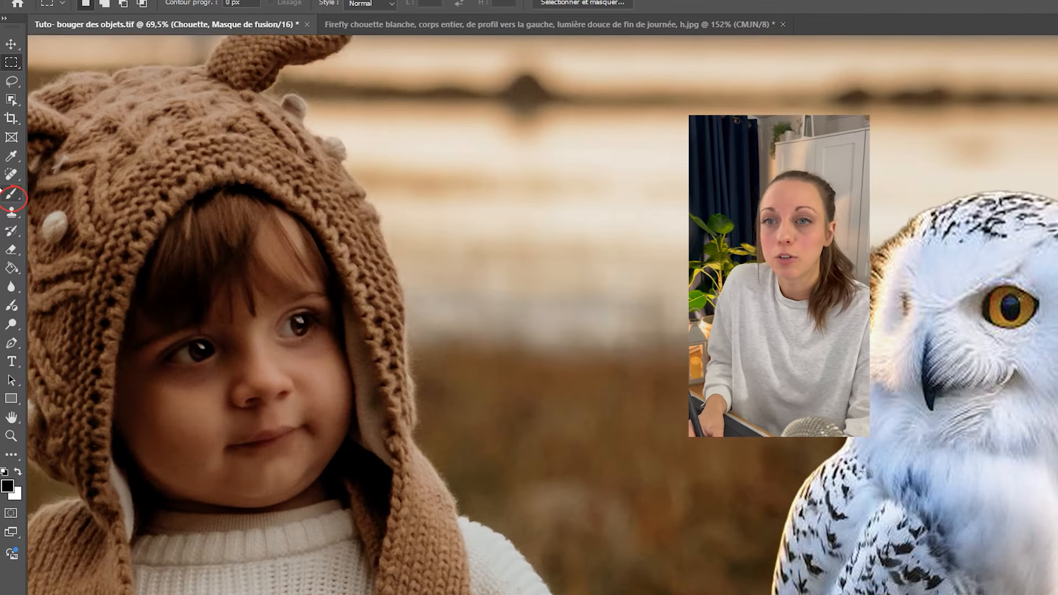
{"action": "left_click", "coordinate": [12, 195]}
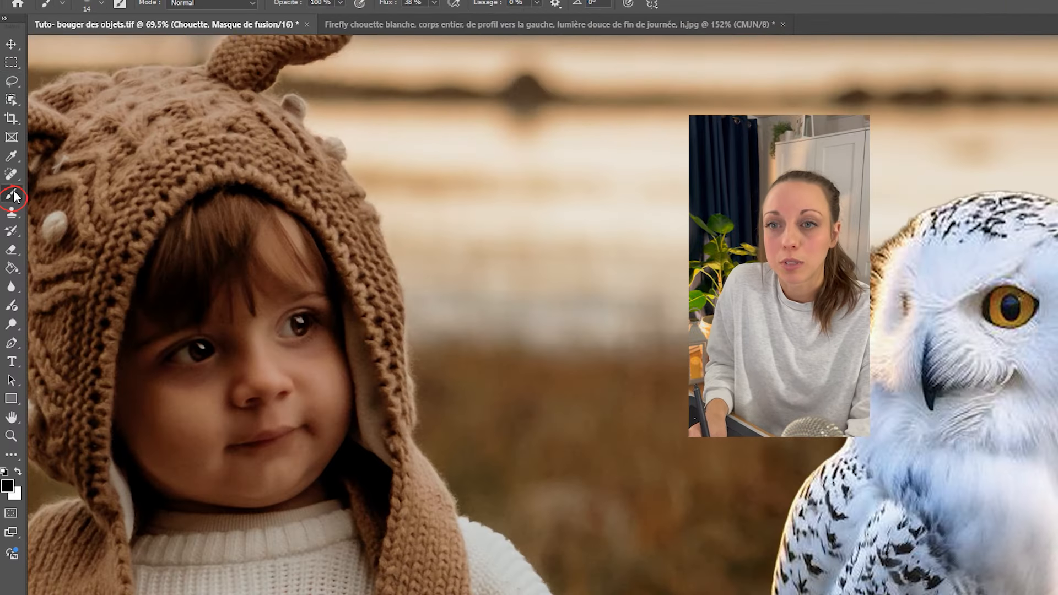
{"action": "right_click", "coordinate": [626, 268]}
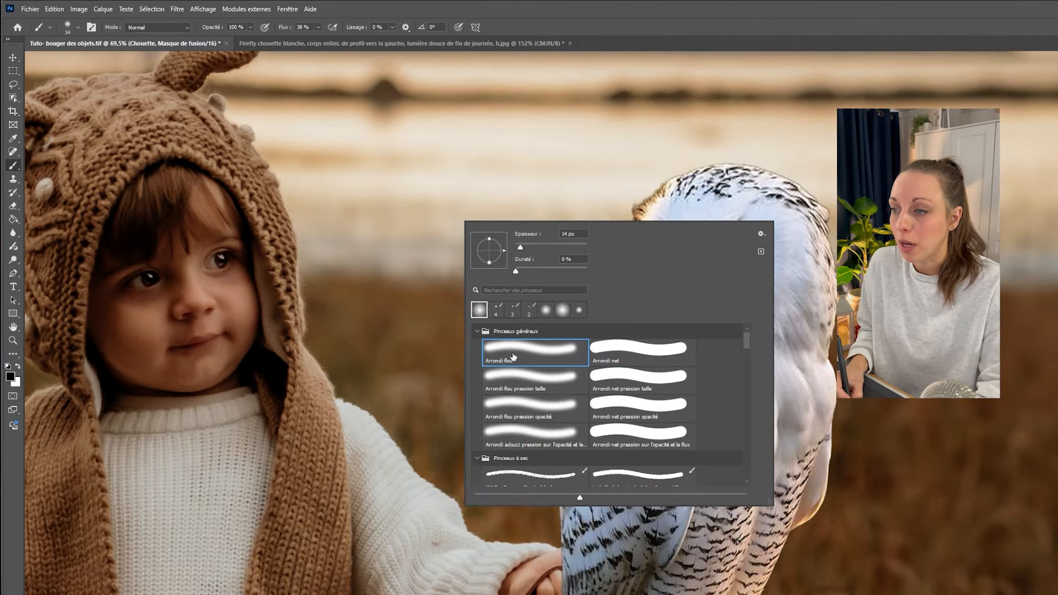
{"action": "left_click_drag", "start_coordinate": [384, 304], "coordinate": [412, 311]}
{"action": "left_click", "coordinate": [250, 27]}
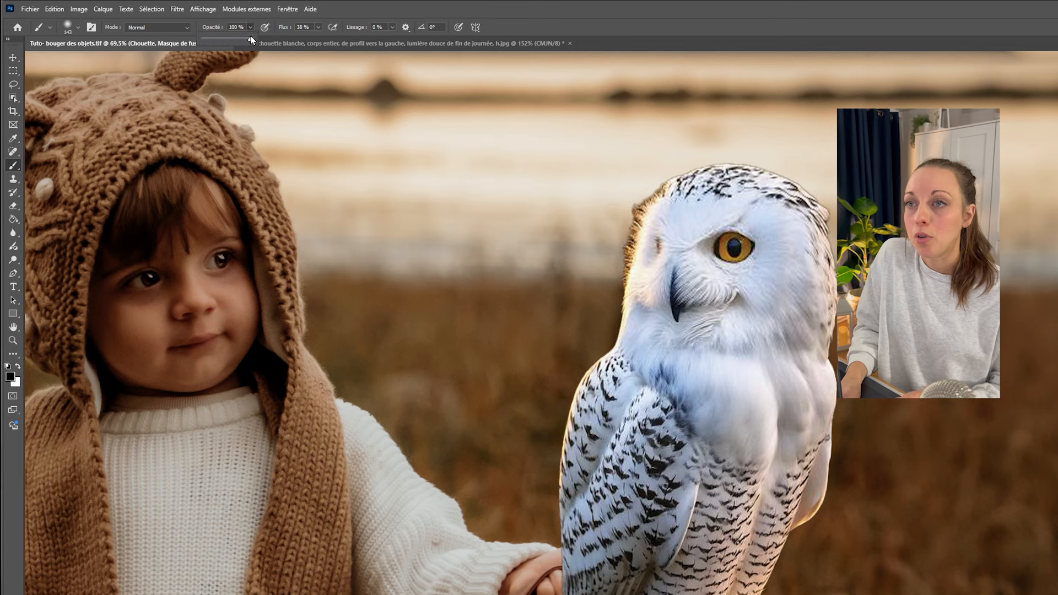
{"action": "left_click", "coordinate": [318, 27]}
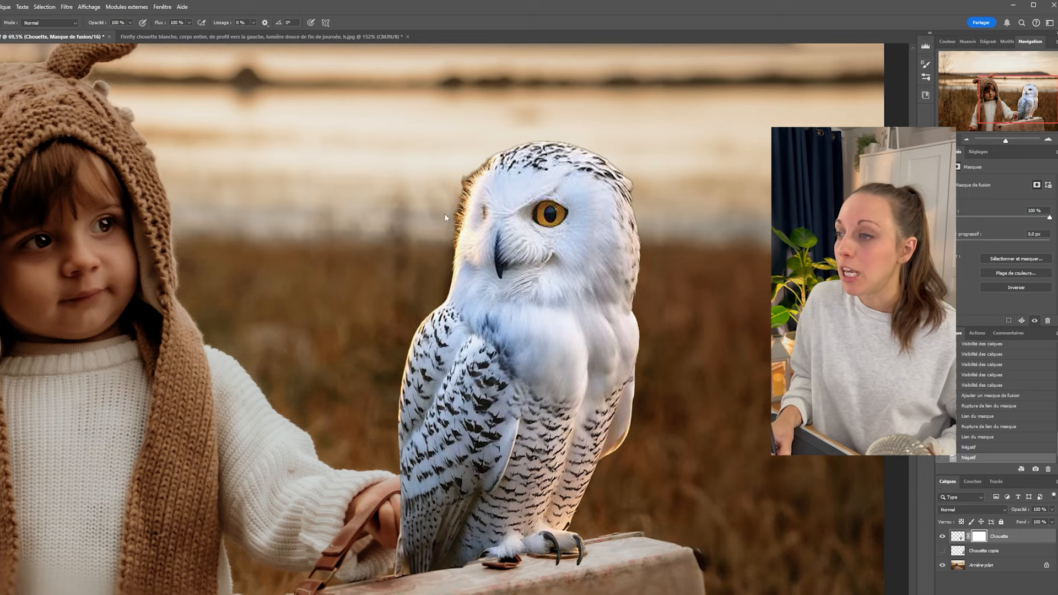
Step: Paint on the Chouette layer's mask around the owl's head to hide the rough fringe along its crown and face outline
{"action": "scroll", "coordinate": [477, 175], "scroll_direction": "up", "scroll_amount": 4}
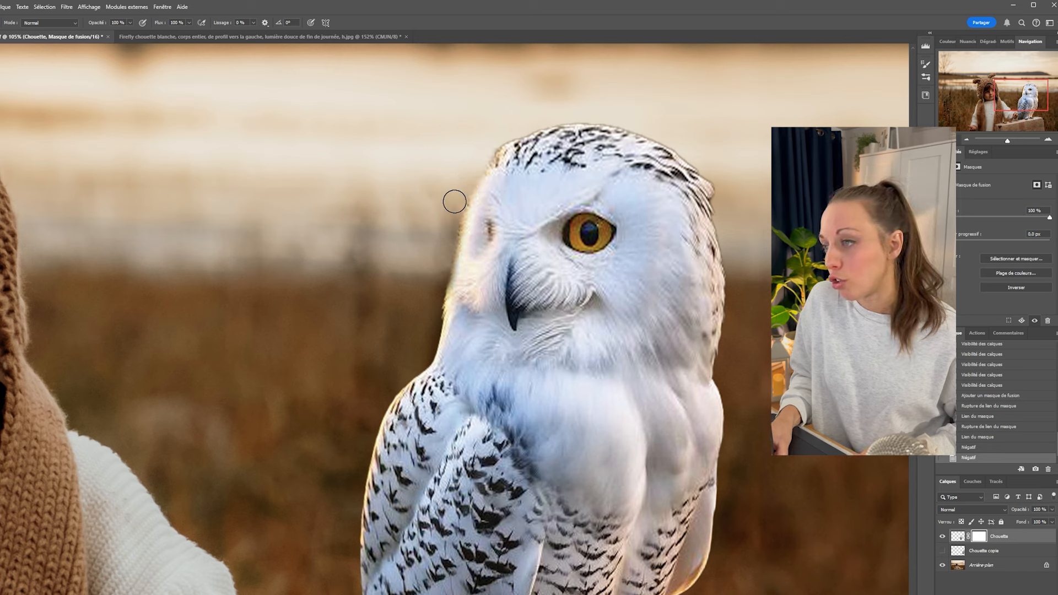
{"action": "mouse_move", "coordinate": [468, 172]}
{"action": "left_mouse_down"}
{"action": "mouse_move", "coordinate": [479, 192]}
{"action": "mouse_move", "coordinate": [453, 213]}
{"action": "left_mouse_up"}
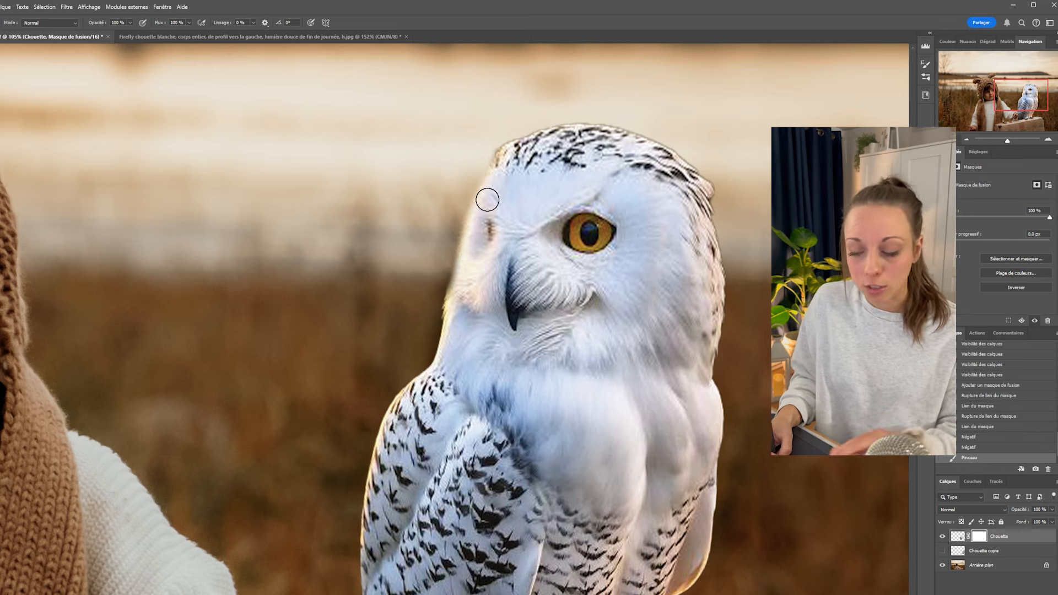
{"action": "left_click_drag", "start_coordinate": [485, 138], "coordinate": [441, 181]}
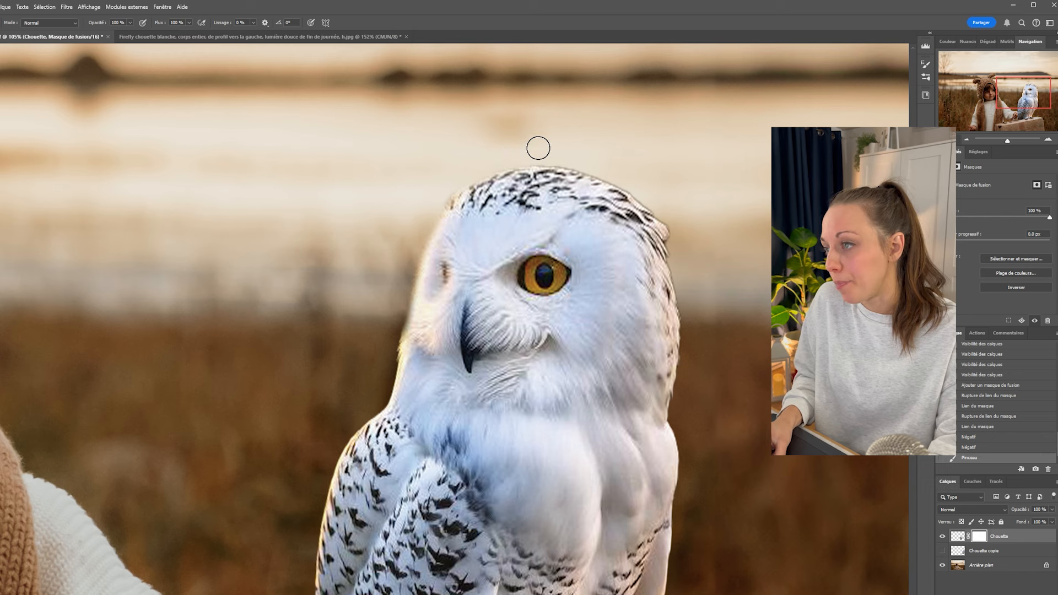
{"action": "left_click_drag", "start_coordinate": [578, 159], "coordinate": [627, 167]}
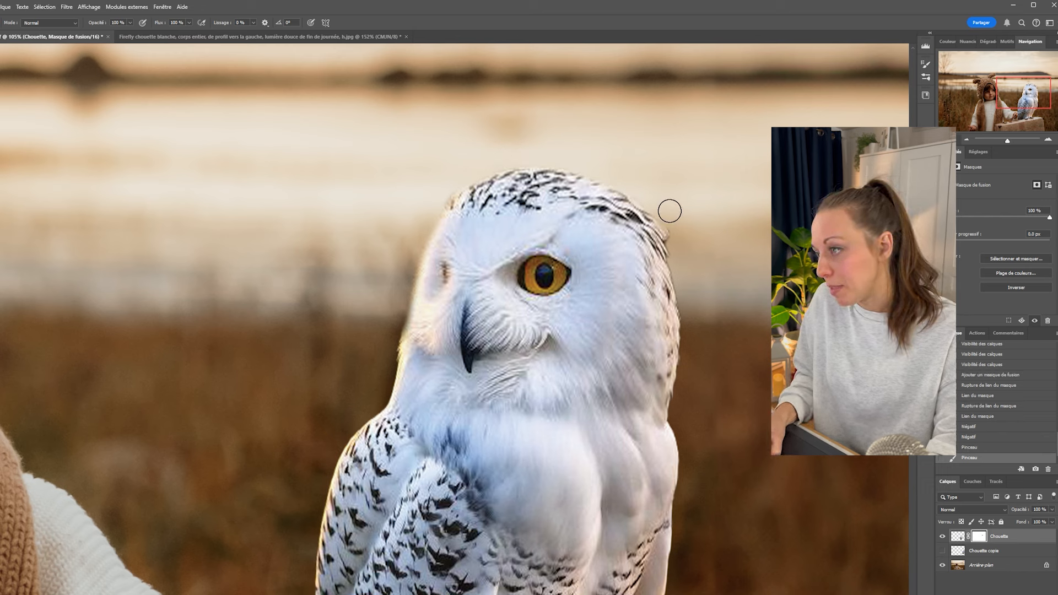
{"action": "mouse_move", "coordinate": [513, 155]}
{"action": "left_mouse_down"}
{"action": "mouse_move", "coordinate": [409, 247]}
{"action": "mouse_move", "coordinate": [420, 213]}
{"action": "left_mouse_up"}
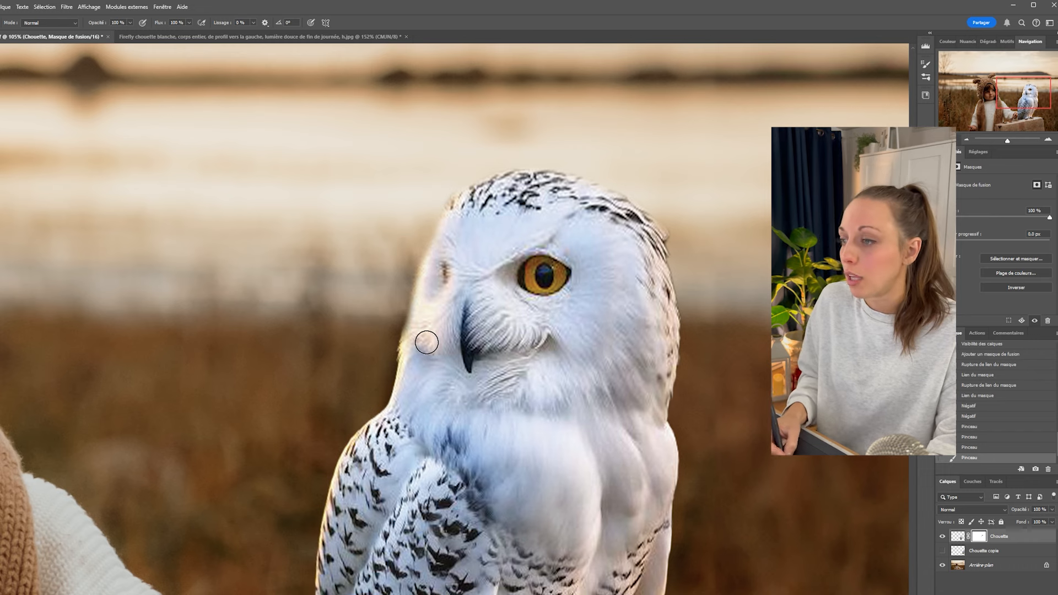
{"action": "left_click_drag", "start_coordinate": [433, 348], "coordinate": [413, 328]}
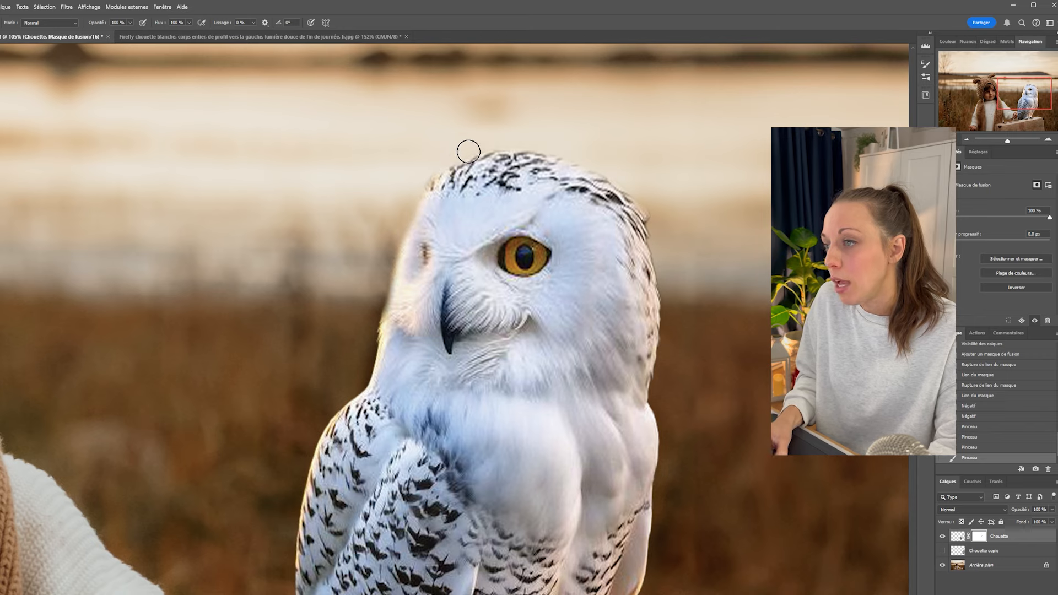
{"action": "left_click_drag", "start_coordinate": [576, 361], "coordinate": [513, 163]}
{"action": "left_click_drag", "start_coordinate": [220, 218], "coordinate": [288, 325]}
{"action": "scroll", "coordinate": [411, 329], "scroll_direction": "down", "scroll_amount": 3}
{"action": "scroll", "coordinate": [432, 353], "scroll_direction": "down", "scroll_amount": 5}
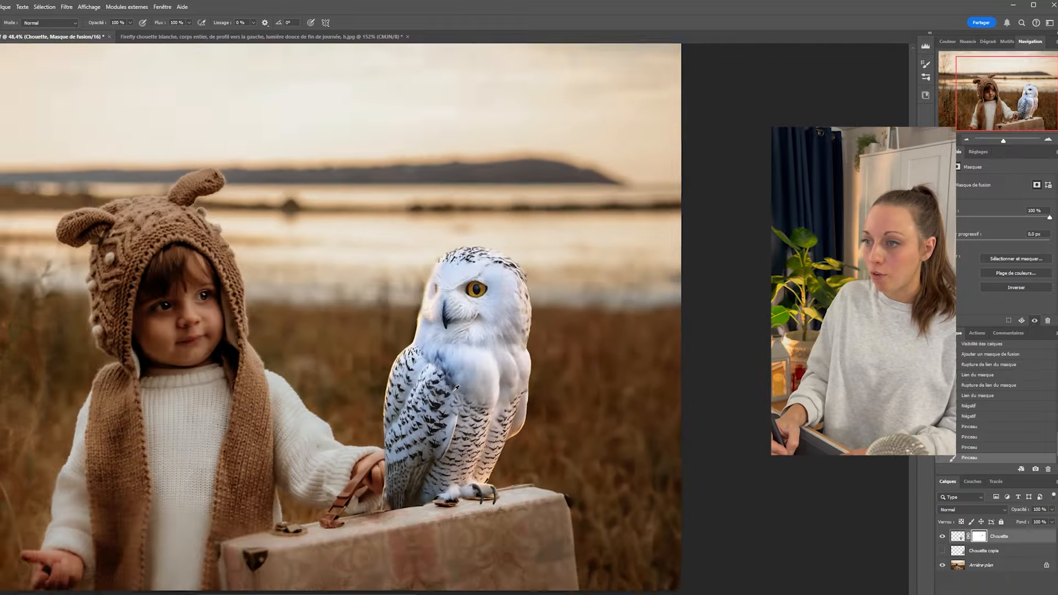
{"action": "left_click_drag", "start_coordinate": [445, 473], "coordinate": [498, 435]}
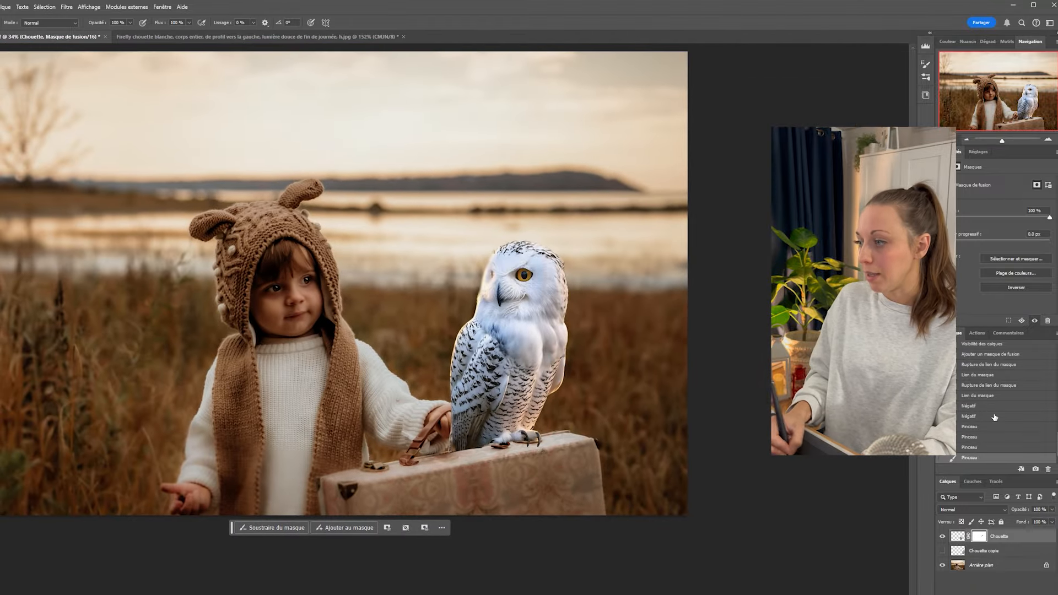
Step: Compare the owl's edges before and after masking by switching between the Lien du masque and latest Pinceau history states
{"action": "left_click", "coordinate": [975, 395]}
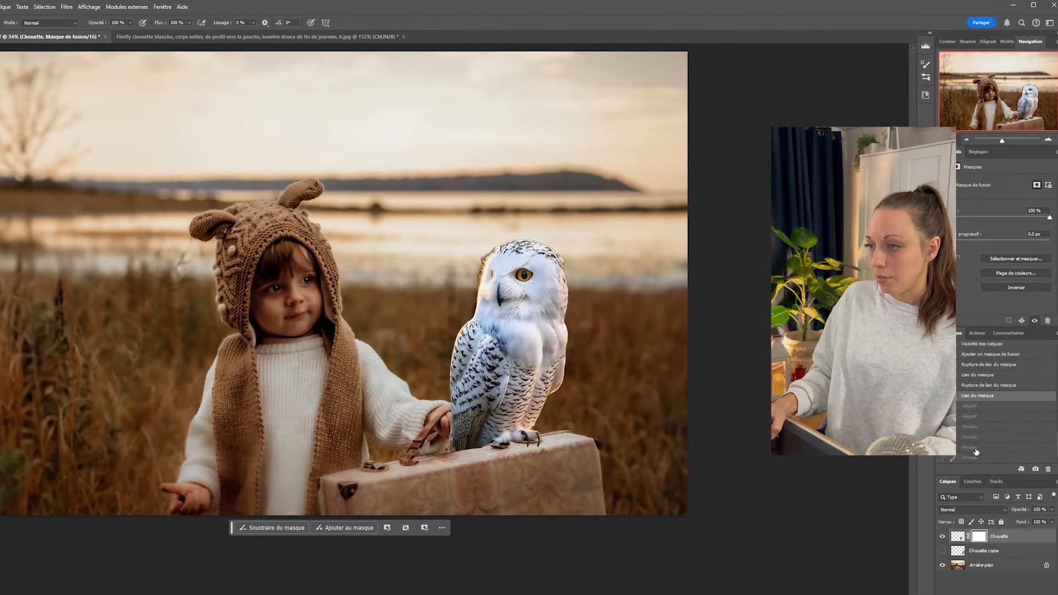
{"action": "left_click", "coordinate": [968, 459]}
{"action": "left_click", "coordinate": [969, 397]}
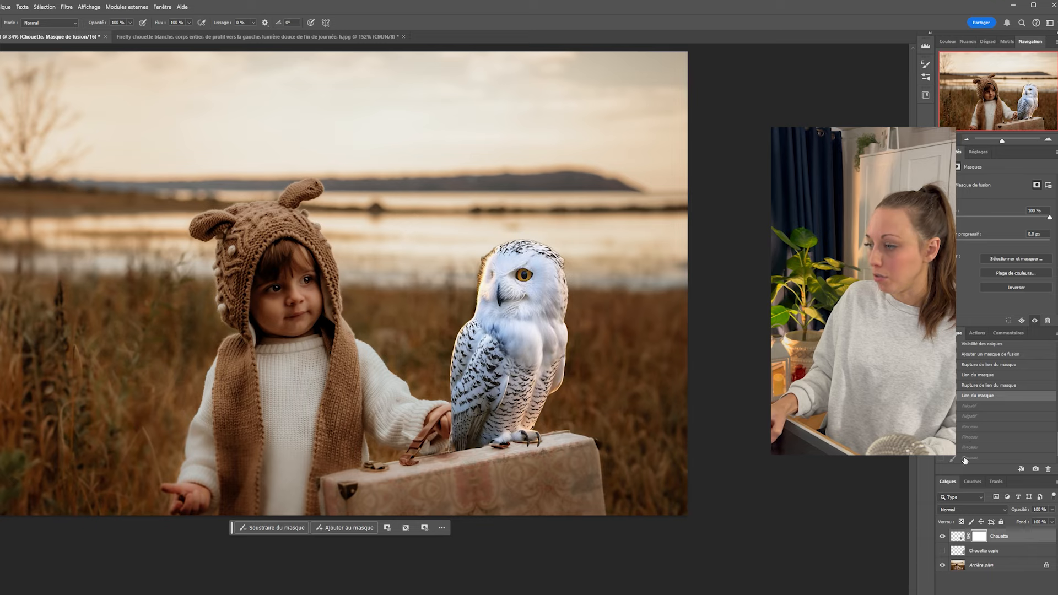
{"action": "left_click", "coordinate": [965, 458]}
{"action": "left_click", "coordinate": [971, 399]}
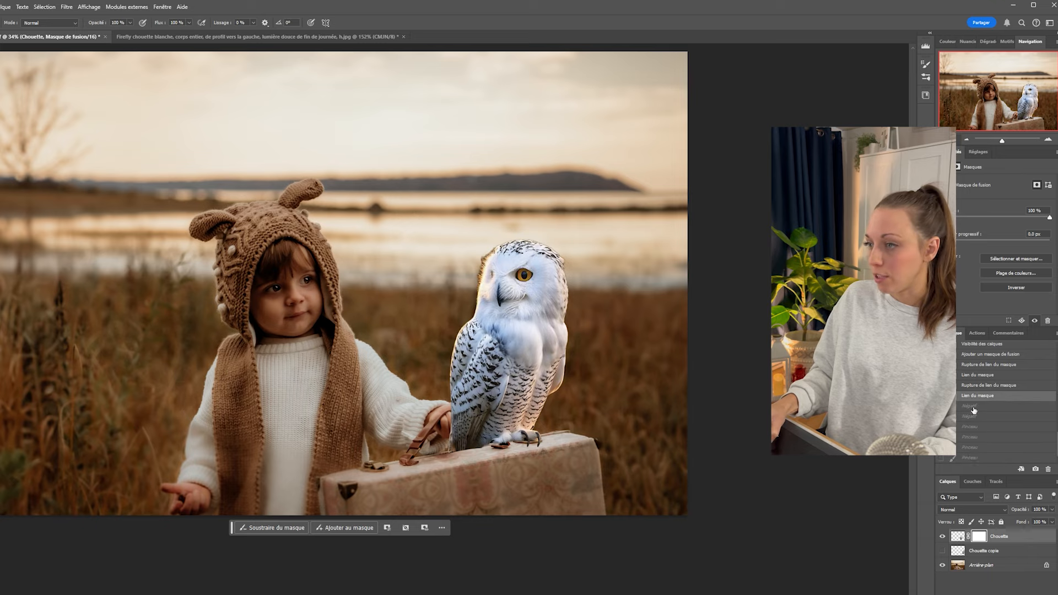
{"action": "left_click", "coordinate": [972, 459]}
Step: Mask out the owl's lower edge where it overlaps the suitcase's upper rim, between the child's hand and the owl's foot
{"action": "scroll", "coordinate": [461, 452], "scroll_direction": "up", "scroll_amount": 5}
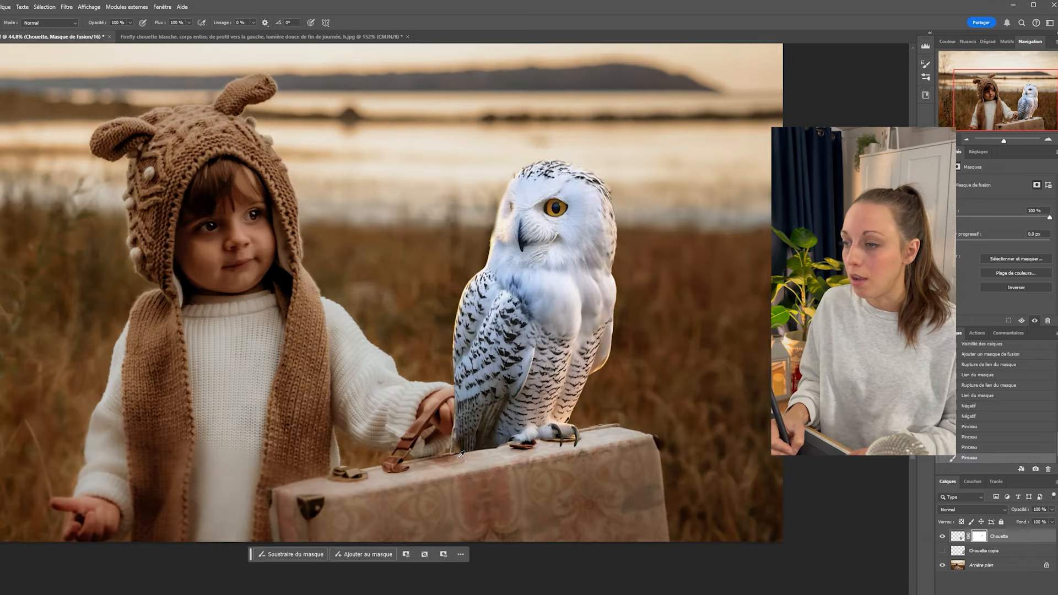
{"action": "scroll", "coordinate": [462, 452], "scroll_direction": "up", "scroll_amount": 4}
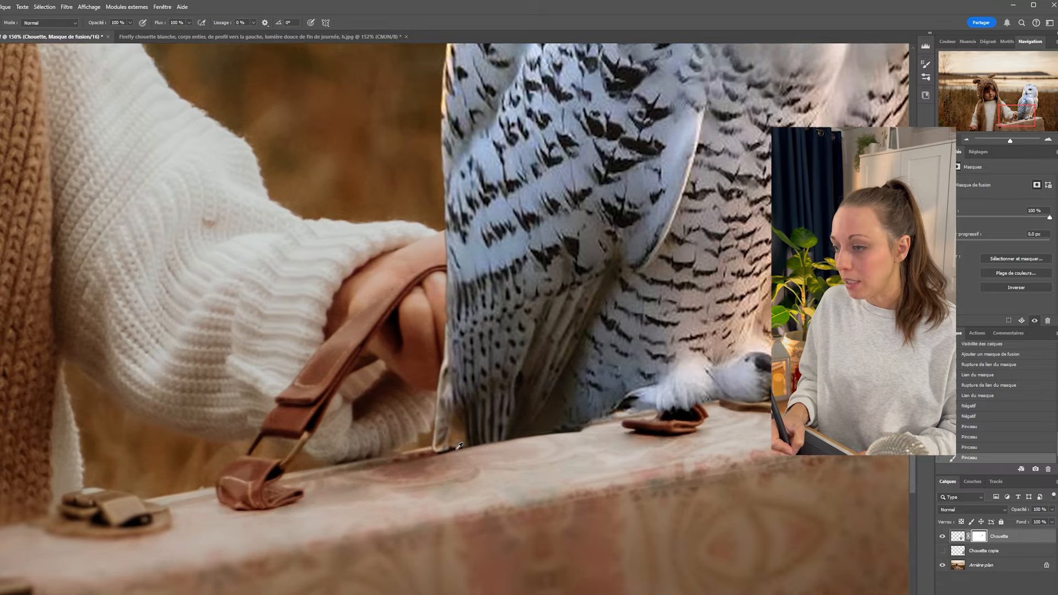
{"action": "scroll", "coordinate": [453, 450], "scroll_direction": "up", "scroll_amount": 1}
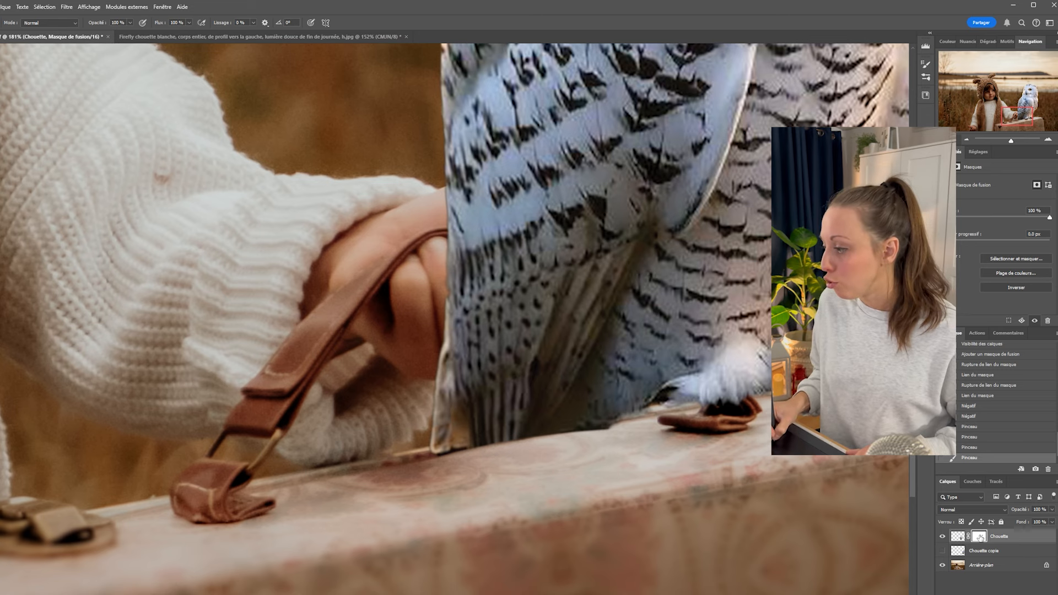
{"action": "mouse_move", "coordinate": [444, 453]}
{"action": "left_mouse_down"}
{"action": "mouse_move", "coordinate": [567, 427]}
{"action": "mouse_move", "coordinate": [560, 438]}
{"action": "left_mouse_up"}
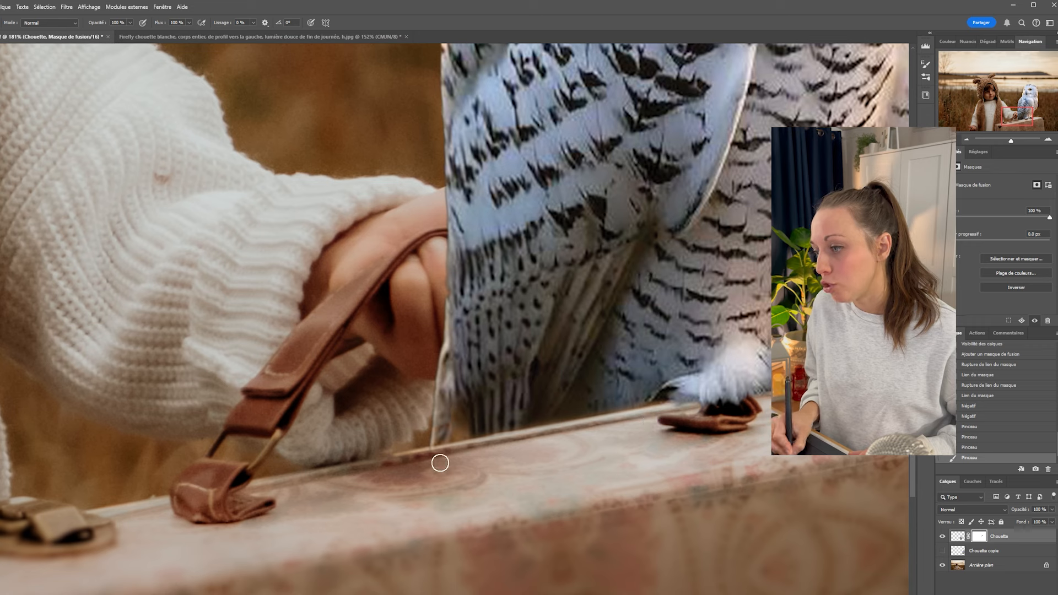
{"action": "left_click_drag", "start_coordinate": [447, 456], "coordinate": [526, 422]}
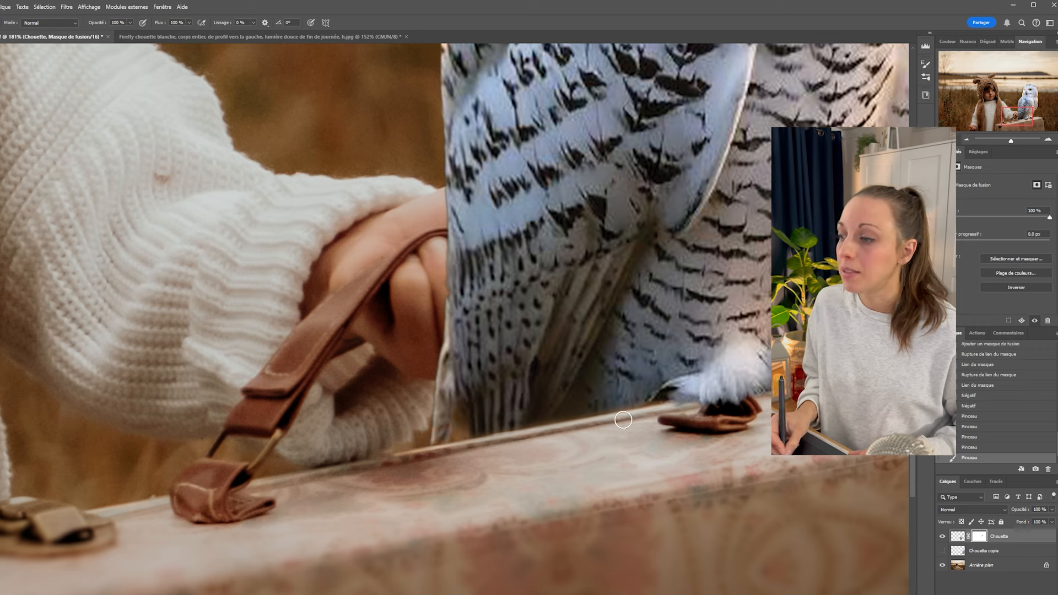
{"action": "left_click_drag", "start_coordinate": [586, 452], "coordinate": [593, 452]}
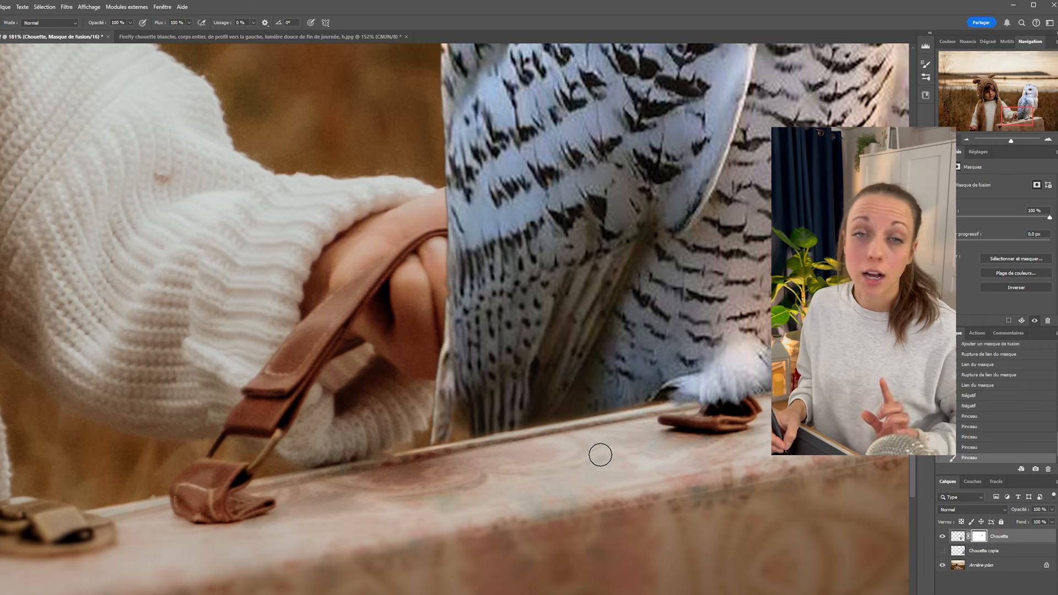
{"action": "mouse_move", "coordinate": [586, 371]}
{"action": "left_mouse_down"}
{"action": "mouse_move", "coordinate": [547, 362]}
{"action": "mouse_move", "coordinate": [467, 383]}
{"action": "left_mouse_up"}
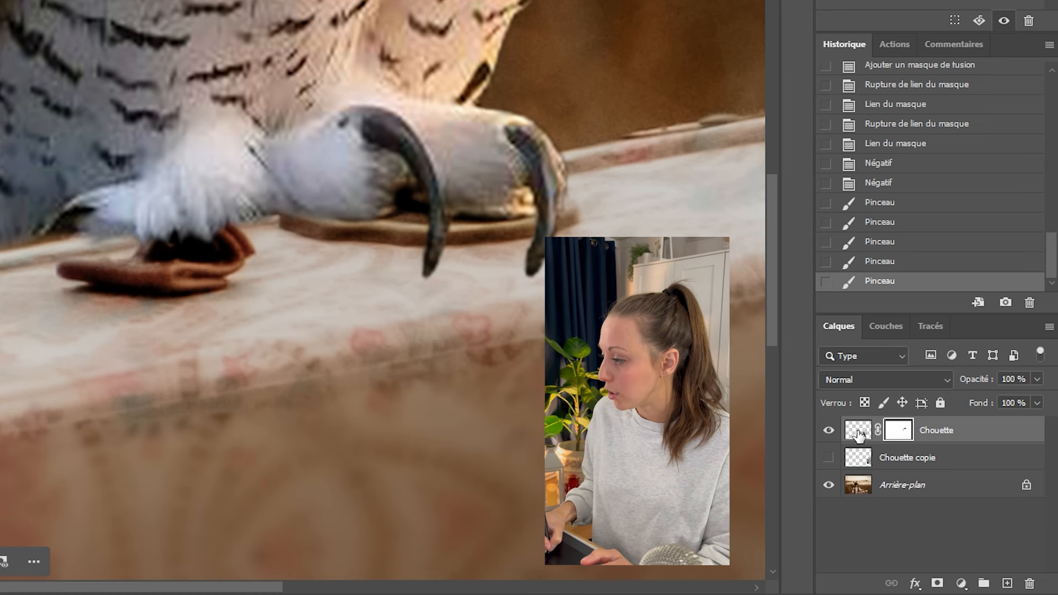
Step: Lower the Chouette layer's opacity until the child's hand shows through the owl, and target the layer mask again
{"action": "left_click", "coordinate": [858, 432]}
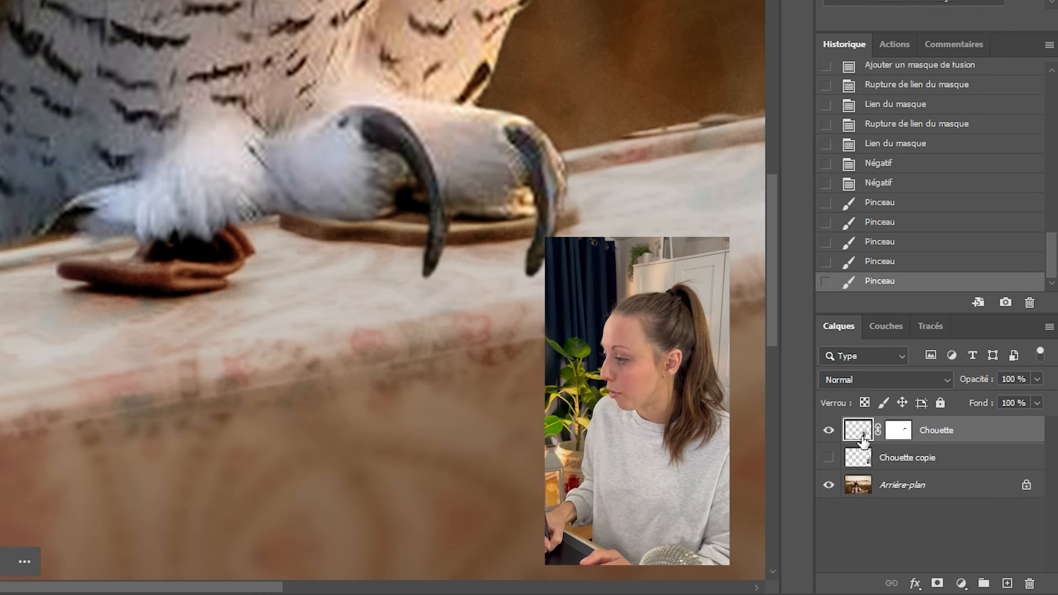
{"action": "left_click_drag", "start_coordinate": [1036, 379], "coordinate": [990, 393]}
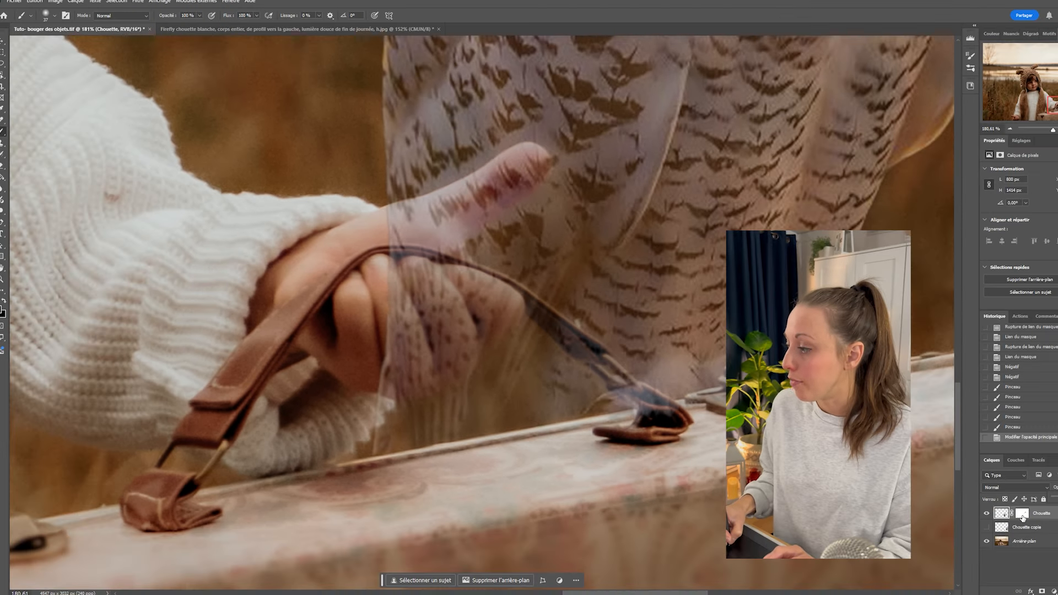
{"action": "left_click", "coordinate": [1022, 514]}
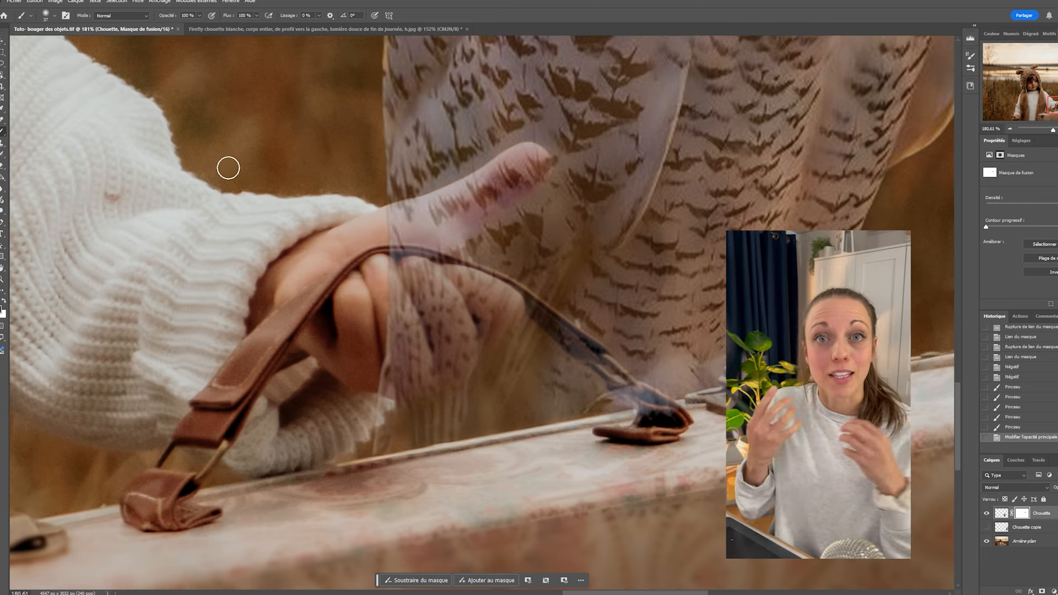
Step: Mask the owl off the child's thumb and the back of the hand, following the skin outline closely
{"action": "scroll", "coordinate": [472, 163], "scroll_direction": "up", "scroll_amount": 5}
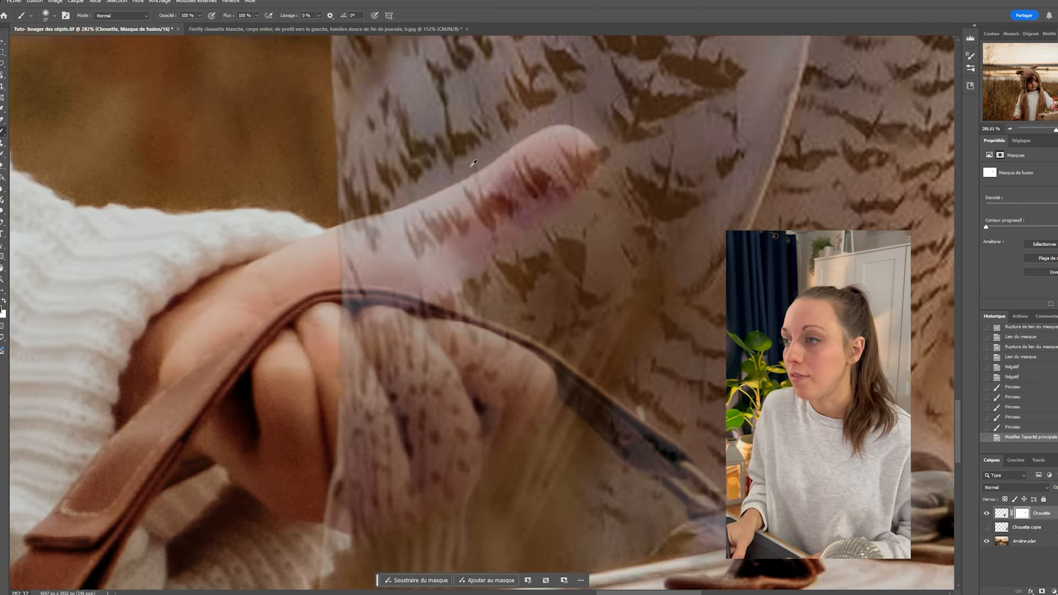
{"action": "left_click_drag", "start_coordinate": [471, 196], "coordinate": [452, 196]}
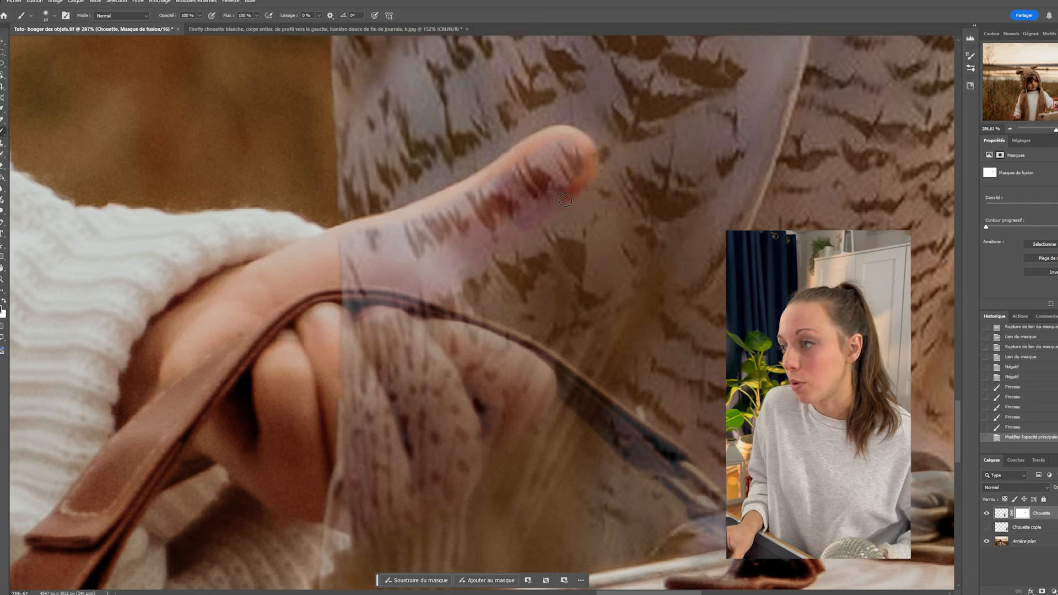
{"action": "left_click_drag", "start_coordinate": [368, 290], "coordinate": [518, 222]}
{"action": "left_click_drag", "start_coordinate": [397, 254], "coordinate": [407, 255]}
{"action": "mouse_move", "coordinate": [331, 259]}
{"action": "left_mouse_down"}
{"action": "mouse_move", "coordinate": [371, 257]}
{"action": "mouse_move", "coordinate": [352, 262]}
{"action": "mouse_move", "coordinate": [540, 167]}
{"action": "left_mouse_up"}
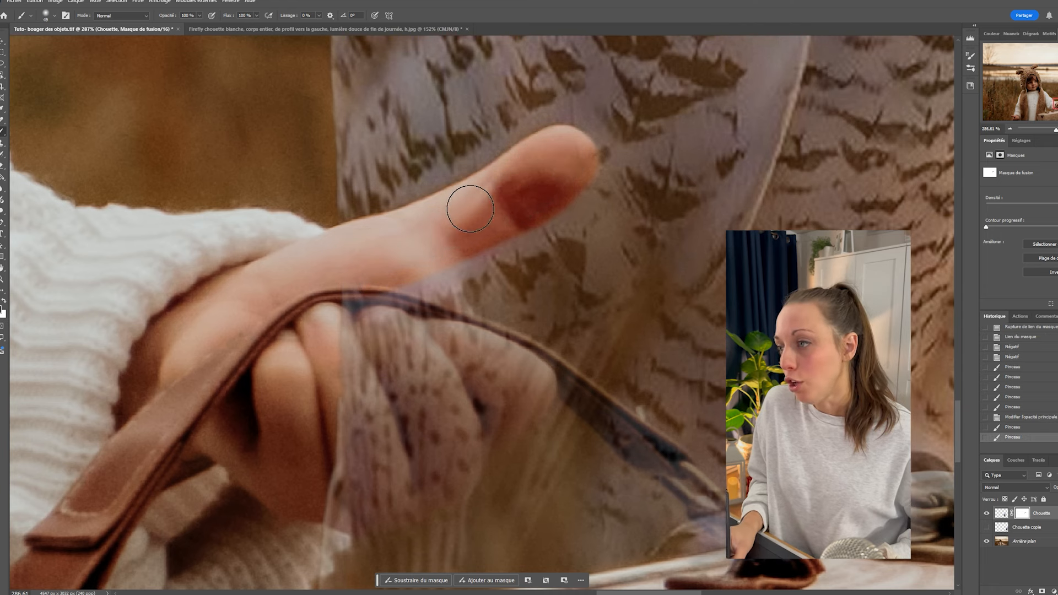
{"action": "left_click_drag", "start_coordinate": [419, 276], "coordinate": [417, 273]}
{"action": "mouse_move", "coordinate": [415, 271]}
{"action": "left_mouse_down"}
{"action": "mouse_move", "coordinate": [369, 265]}
{"action": "mouse_move", "coordinate": [364, 253]}
{"action": "left_mouse_up"}
Step: Mask the owl off the child's curled fingers and knuckles beneath the suitcase handle, including the sweater cuff's edge
{"action": "mouse_move", "coordinate": [407, 216]}
{"action": "left_mouse_down"}
{"action": "mouse_move", "coordinate": [410, 258]}
{"action": "mouse_move", "coordinate": [487, 342]}
{"action": "left_mouse_up"}
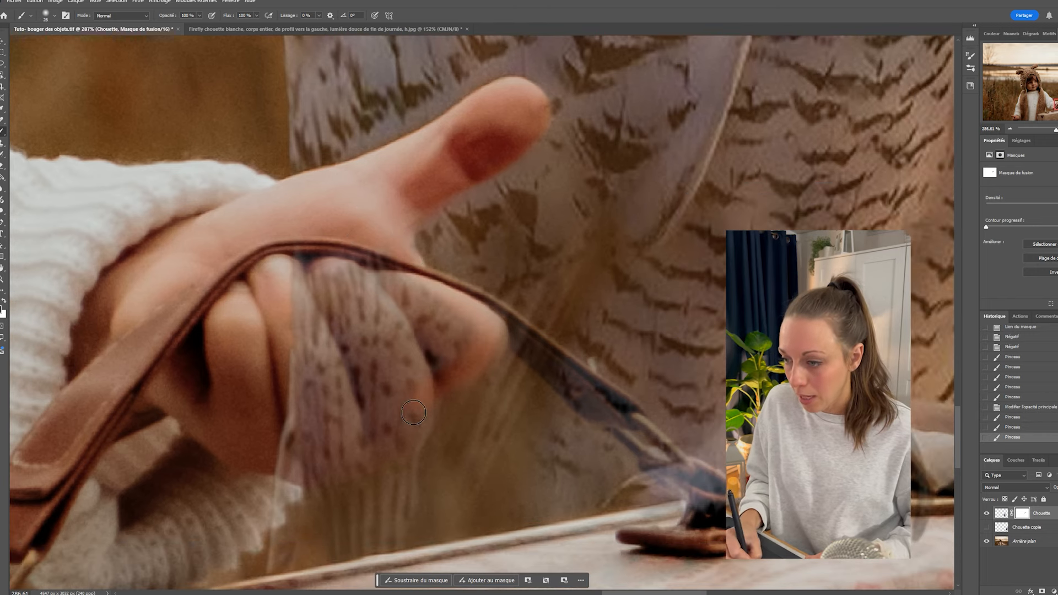
{"action": "mouse_move", "coordinate": [300, 485]}
{"action": "left_mouse_down"}
{"action": "mouse_move", "coordinate": [267, 517]}
{"action": "mouse_move", "coordinate": [290, 464]}
{"action": "left_mouse_up"}
{"action": "left_click_drag", "start_coordinate": [286, 394], "coordinate": [293, 394]}
{"action": "mouse_move", "coordinate": [310, 340]}
{"action": "left_mouse_down"}
{"action": "mouse_move", "coordinate": [332, 272]}
{"action": "mouse_move", "coordinate": [365, 236]}
{"action": "mouse_move", "coordinate": [416, 280]}
{"action": "mouse_move", "coordinate": [371, 378]}
{"action": "mouse_move", "coordinate": [326, 401]}
{"action": "mouse_move", "coordinate": [354, 394]}
{"action": "mouse_move", "coordinate": [357, 369]}
{"action": "mouse_move", "coordinate": [283, 388]}
{"action": "mouse_move", "coordinate": [311, 334]}
{"action": "left_mouse_up"}
{"action": "left_click_drag", "start_coordinate": [356, 309], "coordinate": [327, 321]}
{"action": "mouse_move", "coordinate": [371, 252]}
{"action": "left_mouse_down"}
{"action": "mouse_move", "coordinate": [352, 229]}
{"action": "mouse_move", "coordinate": [364, 222]}
{"action": "left_mouse_up"}
{"action": "left_click_drag", "start_coordinate": [380, 196], "coordinate": [361, 201]}
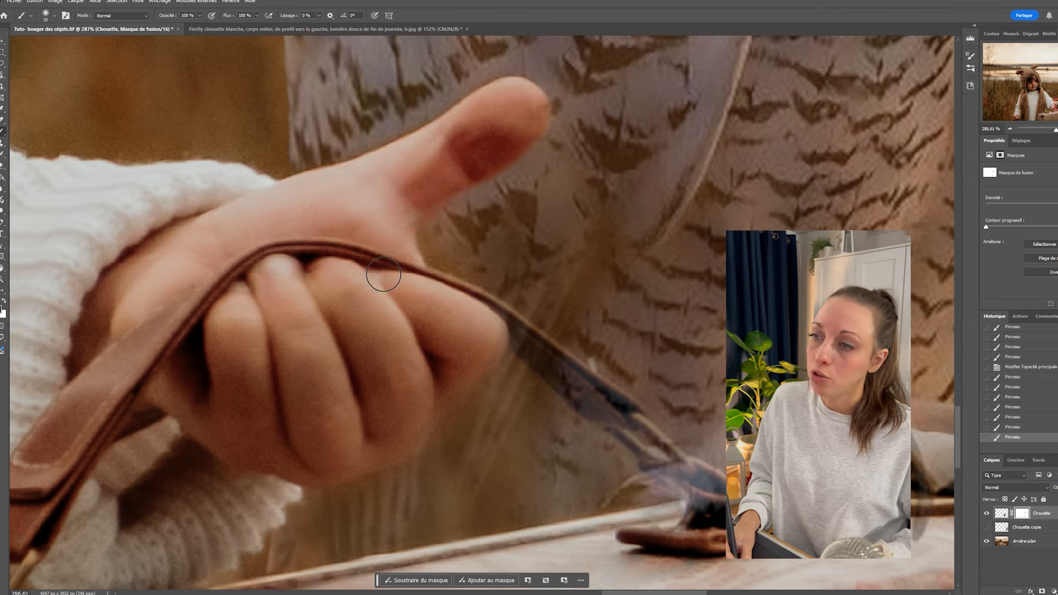
{"action": "left_click_drag", "start_coordinate": [383, 277], "coordinate": [378, 295]}
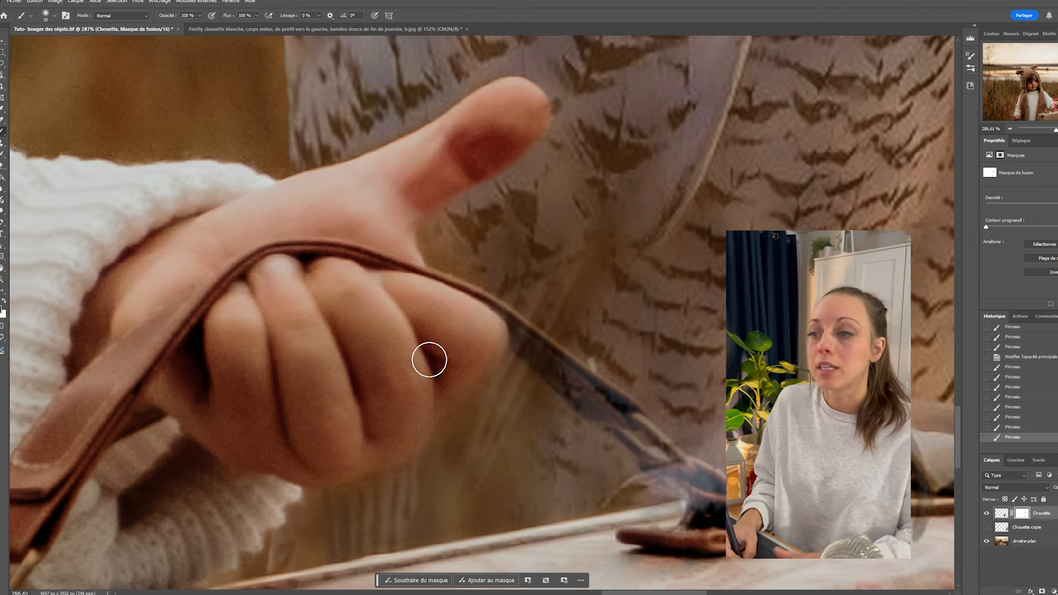
Step: Mask the owl off the leather handle from the fingers down to its attachment on the suitcase, using a smaller brush
{"action": "left_click_drag", "start_coordinate": [437, 378], "coordinate": [274, 340]}
{"action": "left_click_drag", "start_coordinate": [296, 285], "coordinate": [283, 282]}
{"action": "left_click_drag", "start_coordinate": [300, 277], "coordinate": [387, 345]}
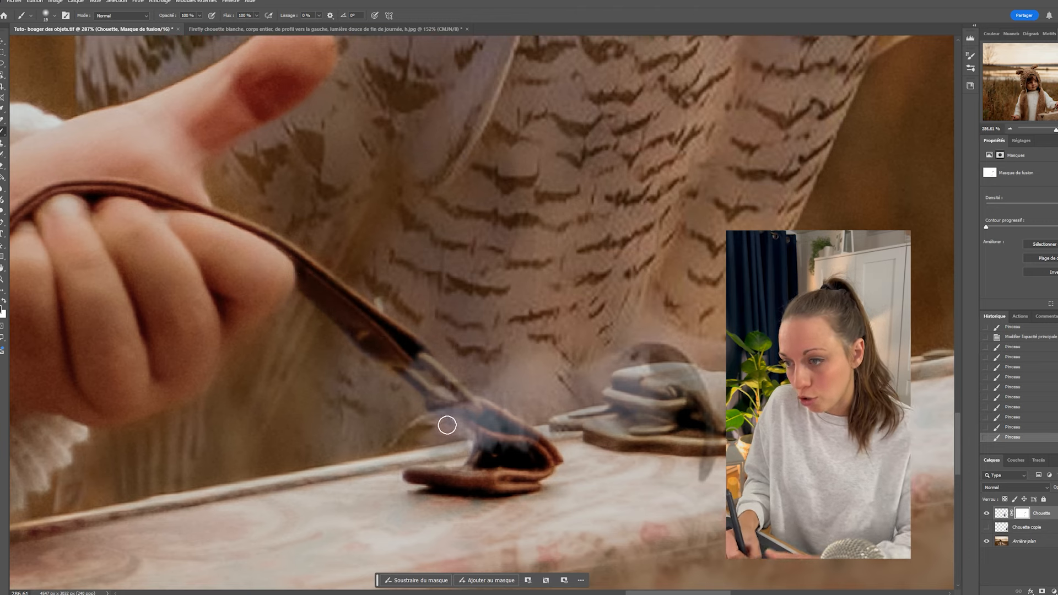
{"action": "mouse_move", "coordinate": [447, 425]}
{"action": "left_mouse_down"}
{"action": "mouse_move", "coordinate": [394, 346]}
{"action": "mouse_move", "coordinate": [422, 360]}
{"action": "mouse_move", "coordinate": [418, 346]}
{"action": "mouse_move", "coordinate": [391, 337]}
{"action": "mouse_move", "coordinate": [449, 360]}
{"action": "mouse_move", "coordinate": [417, 359]}
{"action": "mouse_move", "coordinate": [442, 372]}
{"action": "mouse_move", "coordinate": [480, 380]}
{"action": "mouse_move", "coordinate": [389, 317]}
{"action": "left_mouse_up"}
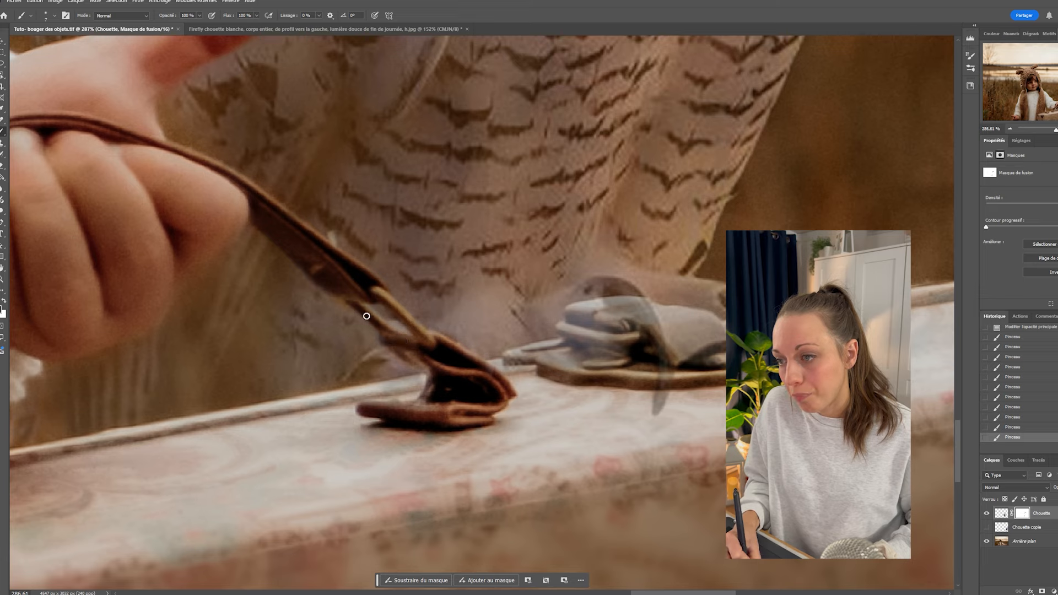
Step: Restore the Chouette layer's opacity to 100% and check how the owl sits behind the child's hand and the handle
{"action": "scroll", "coordinate": [365, 313], "scroll_direction": "down", "scroll_amount": 6}
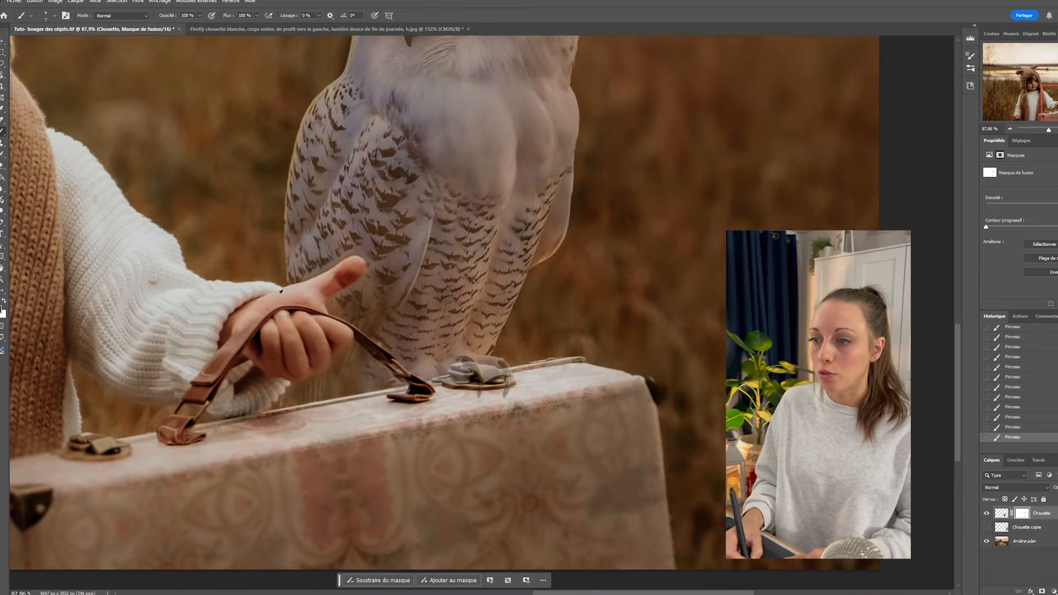
{"action": "left_click_drag", "start_coordinate": [288, 313], "coordinate": [388, 362]}
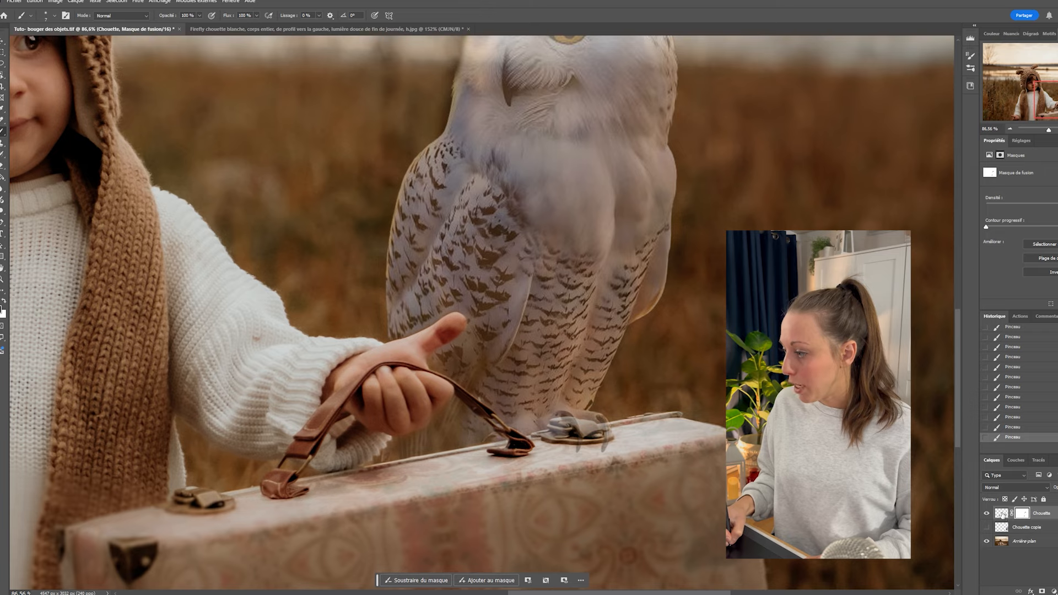
{"action": "left_click", "coordinate": [1001, 513]}
{"action": "left_click_drag", "start_coordinate": [1017, 467], "coordinate": [1048, 467]}
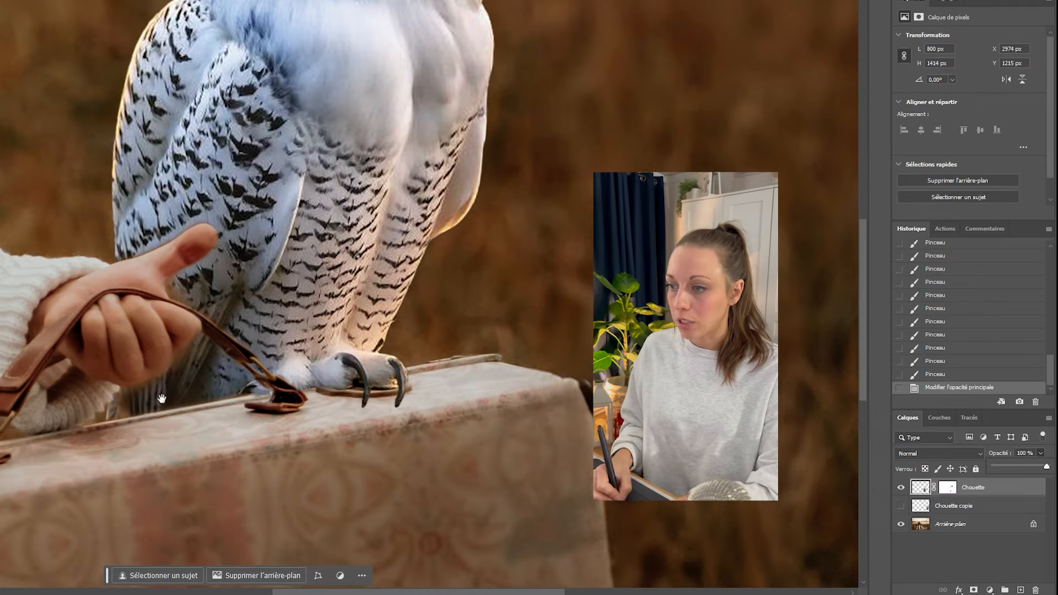
{"action": "left_click_drag", "start_coordinate": [161, 398], "coordinate": [221, 386]}
{"action": "scroll", "coordinate": [223, 376], "scroll_direction": "down", "scroll_amount": 6}
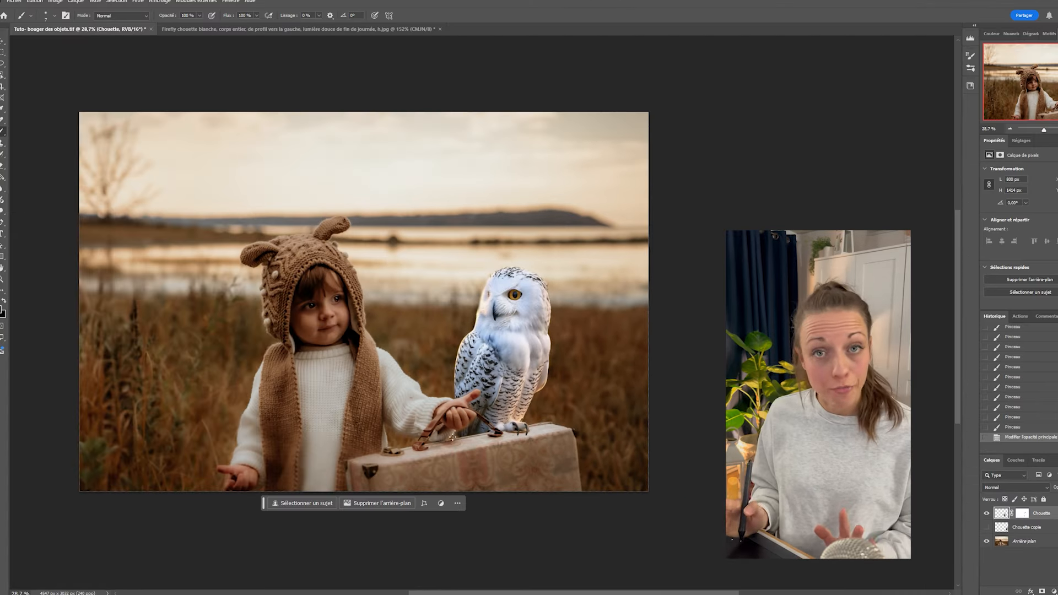
{"action": "left_click_drag", "start_coordinate": [457, 442], "coordinate": [440, 402]}
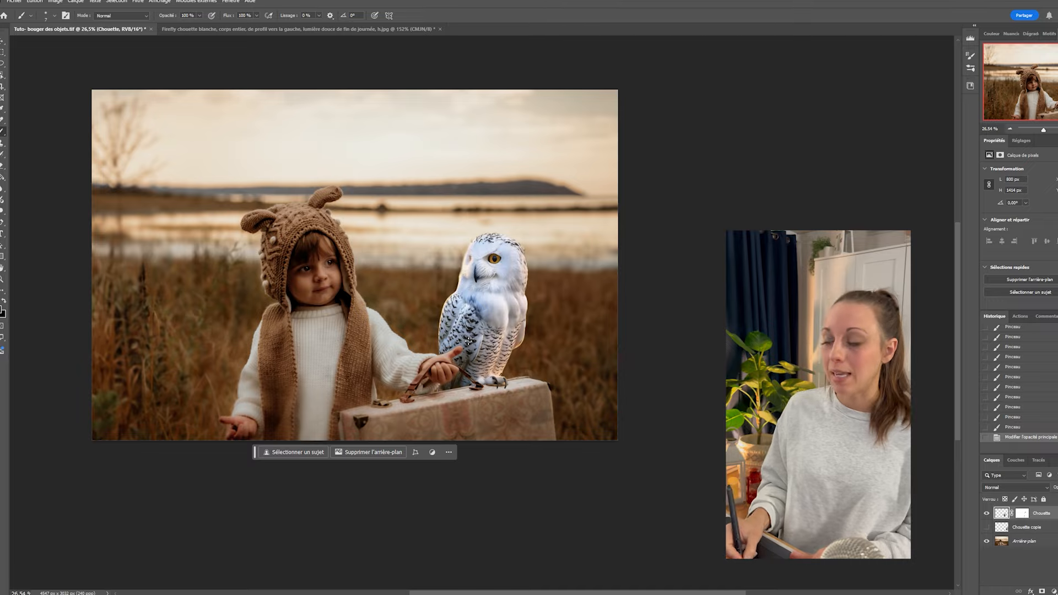
{"action": "scroll", "coordinate": [464, 347], "scroll_direction": "up", "scroll_amount": 3}
{"action": "scroll", "coordinate": [470, 386], "scroll_direction": "up", "scroll_amount": 6}
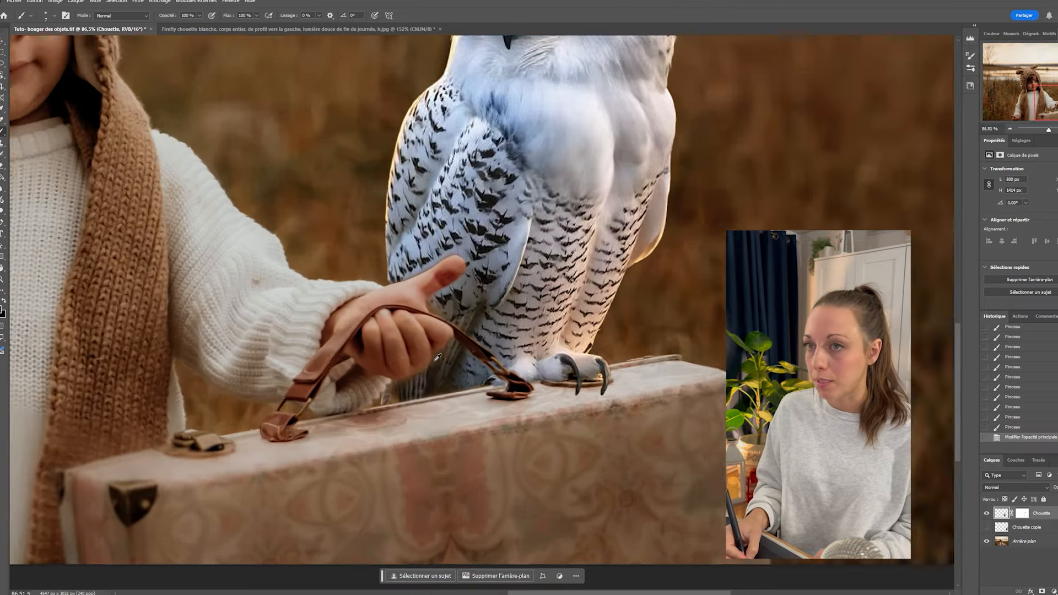
Step: Paint the owl out of the gap between the child's thumb and the leather handle on the Chouette layer mask
{"action": "scroll", "coordinate": [442, 295], "scroll_direction": "up", "scroll_amount": 3}
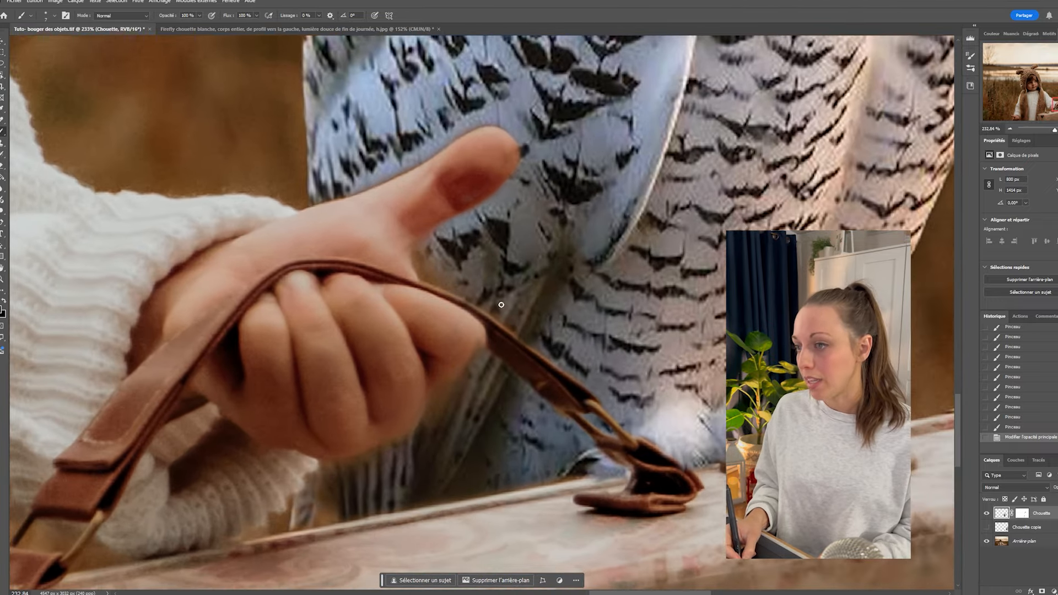
{"action": "left_click", "coordinate": [1023, 514]}
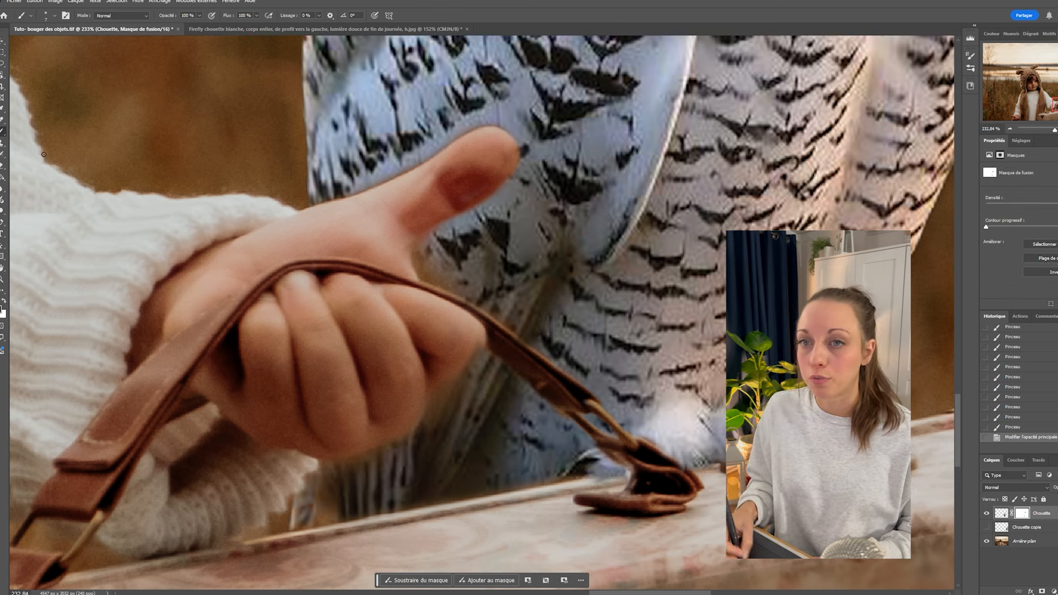
{"action": "mouse_move", "coordinate": [440, 270]}
{"action": "left_mouse_down"}
{"action": "mouse_move", "coordinate": [455, 259]}
{"action": "mouse_move", "coordinate": [429, 251]}
{"action": "mouse_move", "coordinate": [449, 239]}
{"action": "left_mouse_up"}
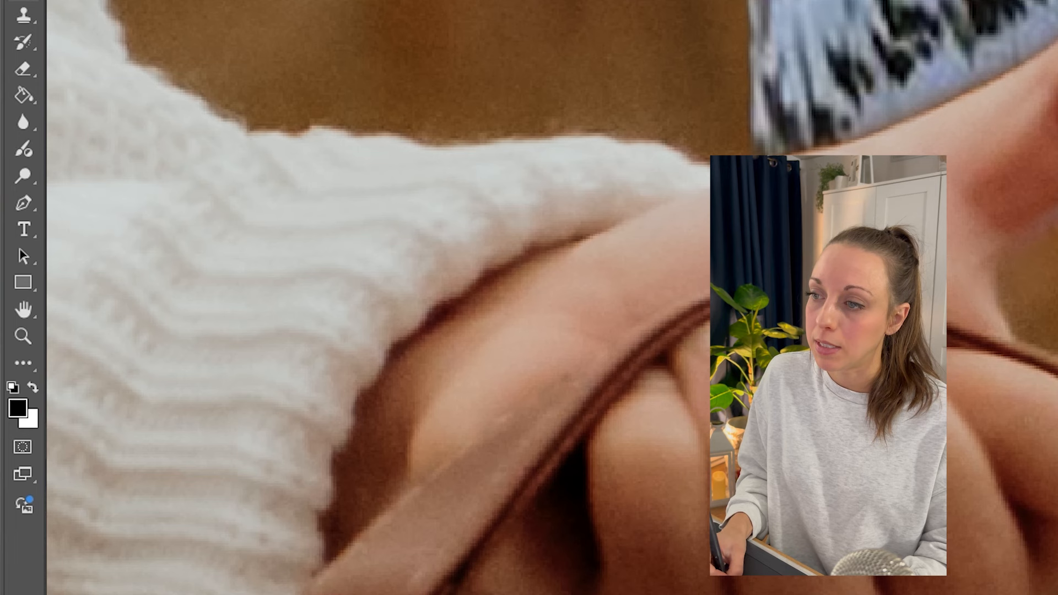
Step: Swap the foreground and background colours repeatedly between black and white to demonstrate hiding and revealing on the mask
{"action": "left_click", "coordinate": [33, 386]}
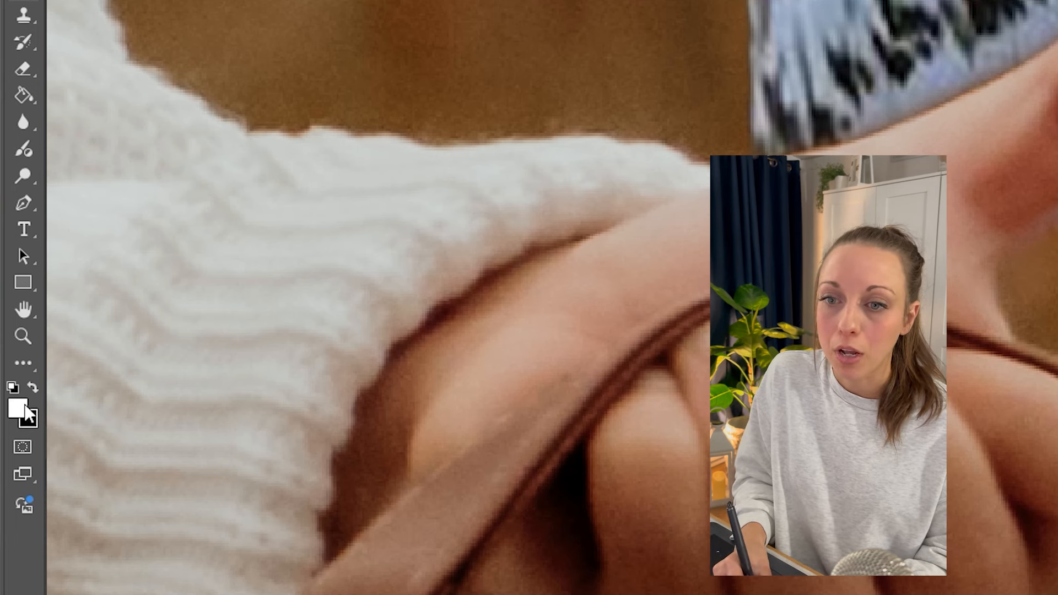
{"action": "left_click", "coordinate": [32, 387]}
{"action": "left_click", "coordinate": [32, 388]}
{"action": "left_click", "coordinate": [34, 388]}
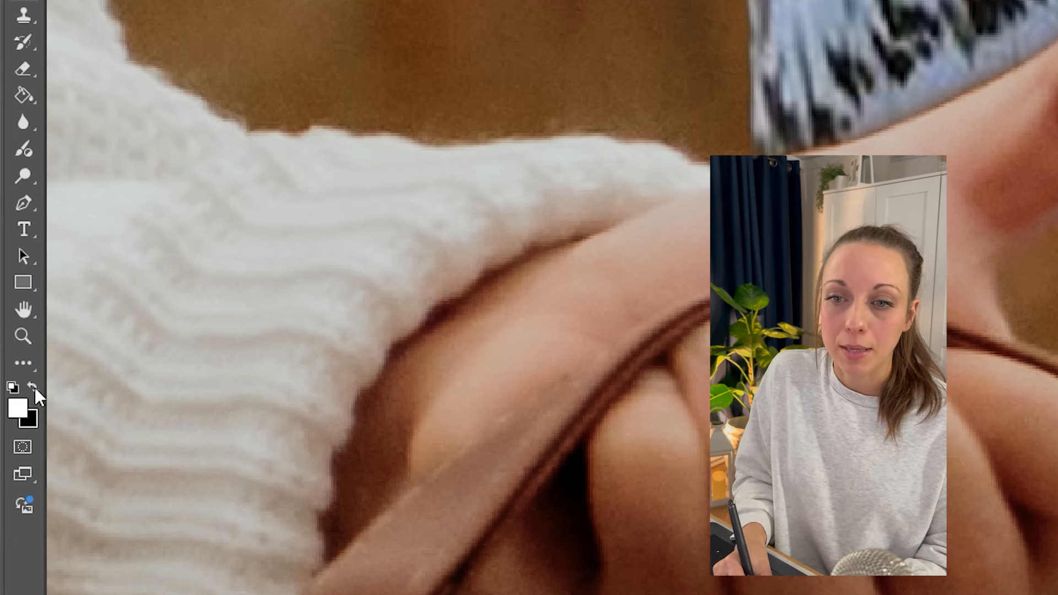
{"action": "left_click", "coordinate": [32, 386]}
{"action": "left_click", "coordinate": [32, 385]}
{"action": "left_click", "coordinate": [34, 385]}
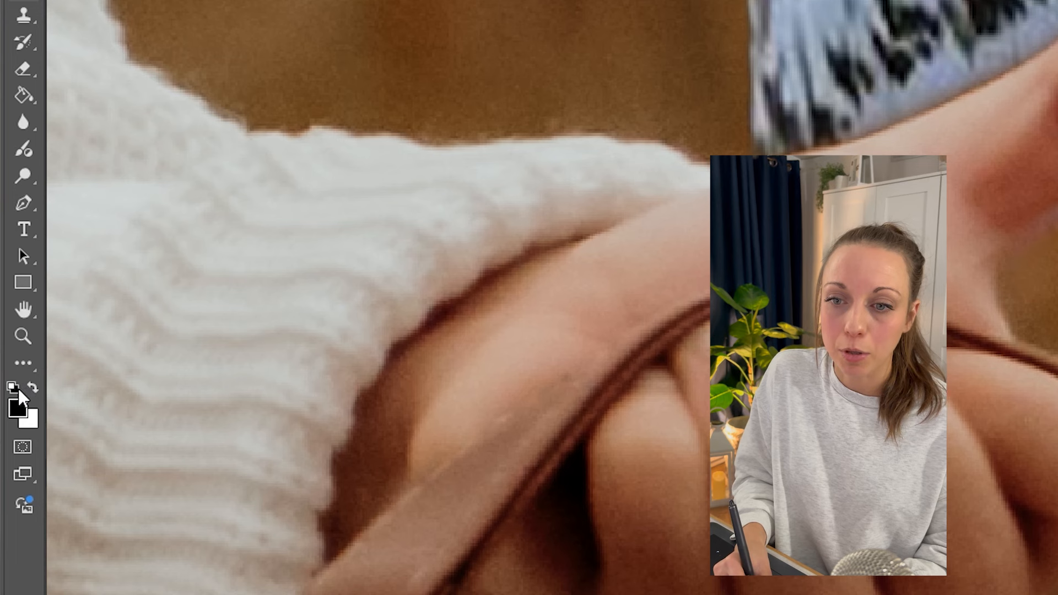
{"action": "key", "text": "x"}
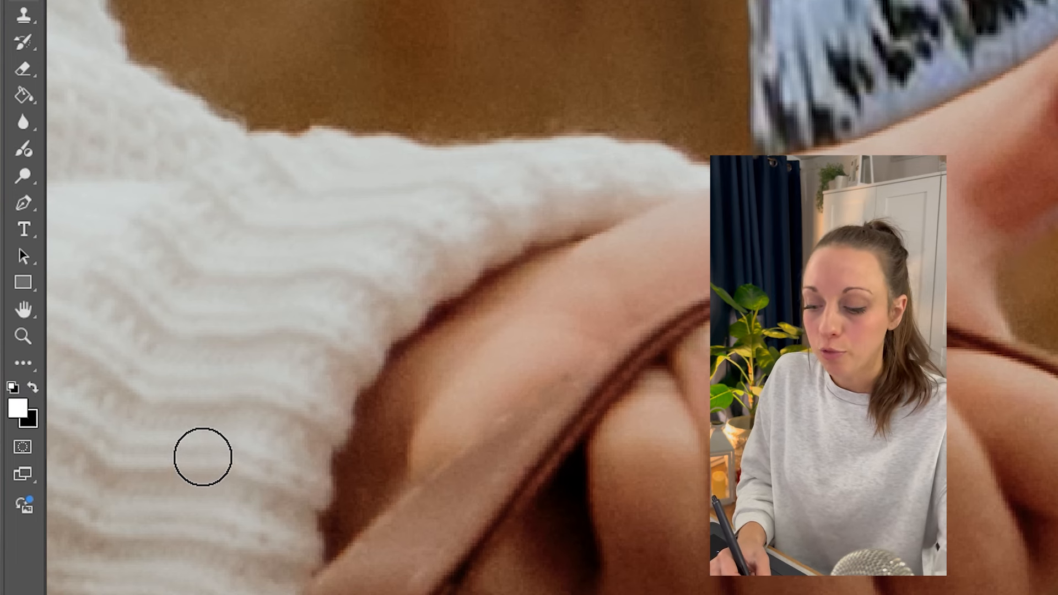
{"action": "key", "text": "x"}
{"action": "key", "text": "x"}
{"action": "key", "text": "x"}
{"action": "key", "text": "x"}
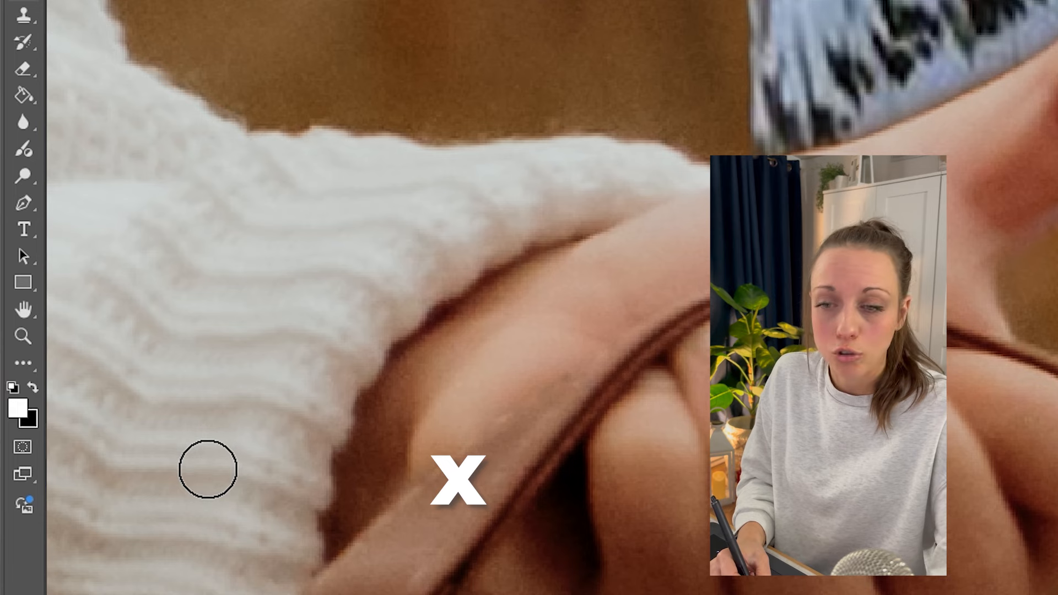
{"action": "key", "text": "x"}
{"action": "key", "text": "x"}
{"action": "key", "text": "x"}
{"action": "key", "text": "x"}
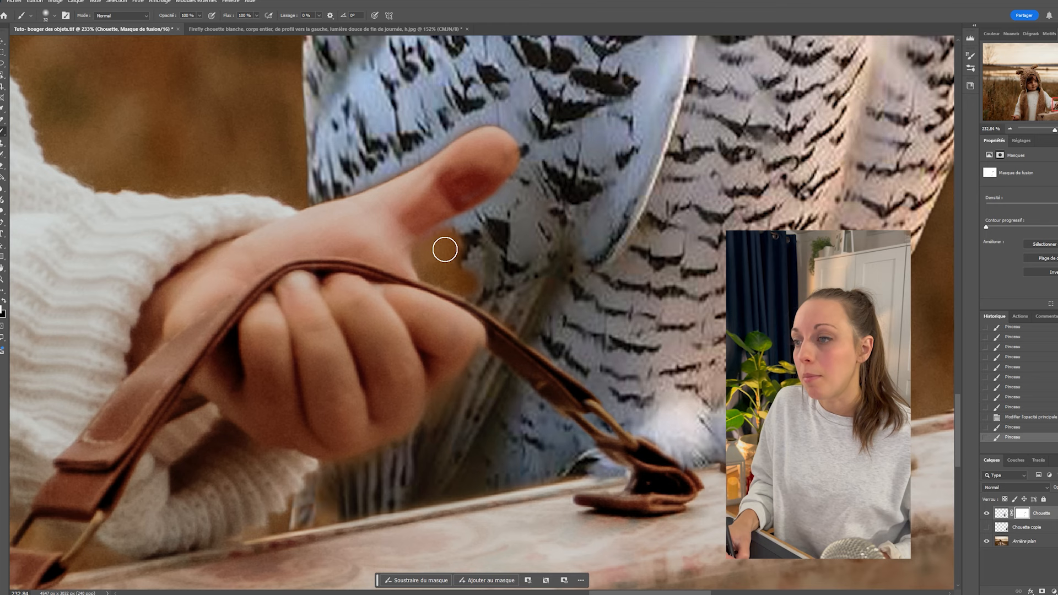
Step: Restore the owl's feathers in the gap between the thumb and the handle by painting white on the mask
{"action": "left_click_drag", "start_coordinate": [444, 248], "coordinate": [427, 250]}
{"action": "scroll", "coordinate": [448, 248], "scroll_direction": "up", "scroll_amount": 1}
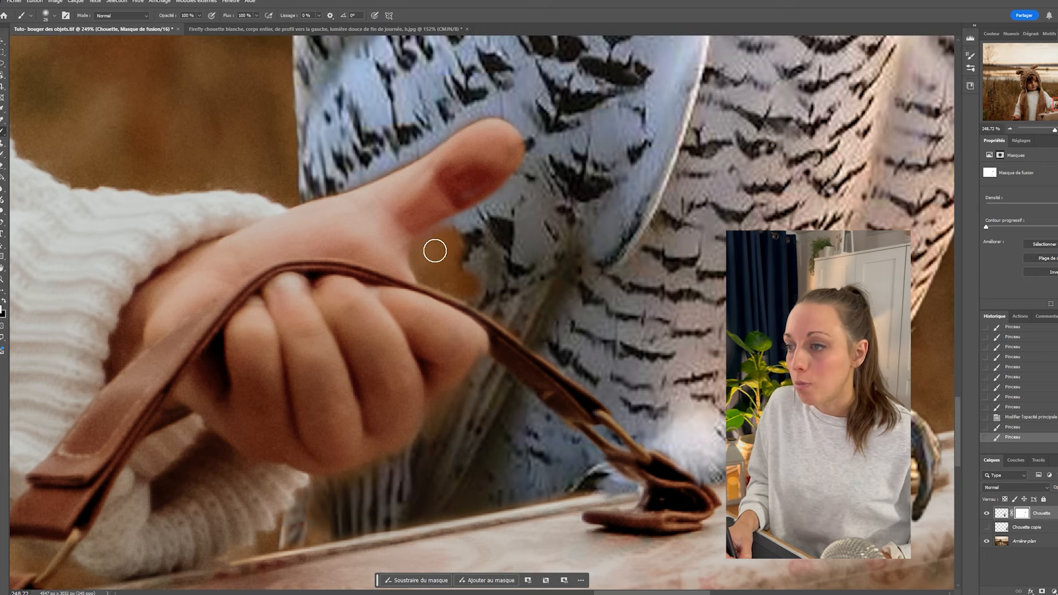
{"action": "scroll", "coordinate": [449, 242], "scroll_direction": "up", "scroll_amount": 1}
{"action": "mouse_move", "coordinate": [443, 242]}
{"action": "left_mouse_down"}
{"action": "mouse_move", "coordinate": [417, 253]}
{"action": "mouse_move", "coordinate": [426, 280]}
{"action": "mouse_move", "coordinate": [444, 284]}
{"action": "left_mouse_up"}
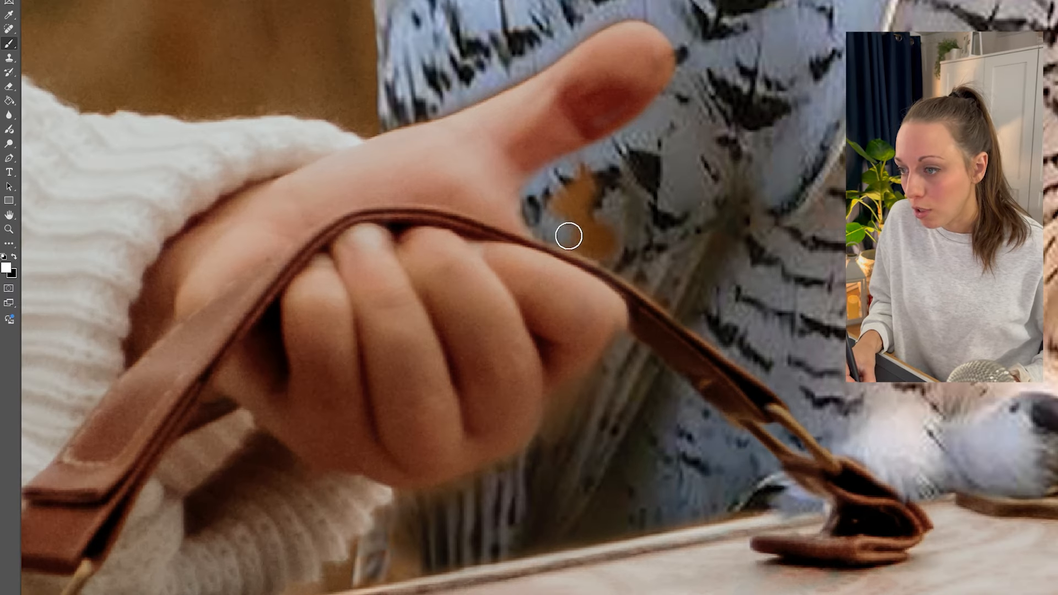
{"action": "mouse_move", "coordinate": [568, 235]}
{"action": "left_mouse_down"}
{"action": "mouse_move", "coordinate": [645, 263]}
{"action": "mouse_move", "coordinate": [573, 194]}
{"action": "mouse_move", "coordinate": [595, 175]}
{"action": "left_mouse_up"}
Step: Restore the owl's plumage beneath the curled fingers by painting white on the mask with a larger brush, following the knuckles closely
{"action": "key", "text": "bracketright"}
{"action": "key", "text": "bracketright"}
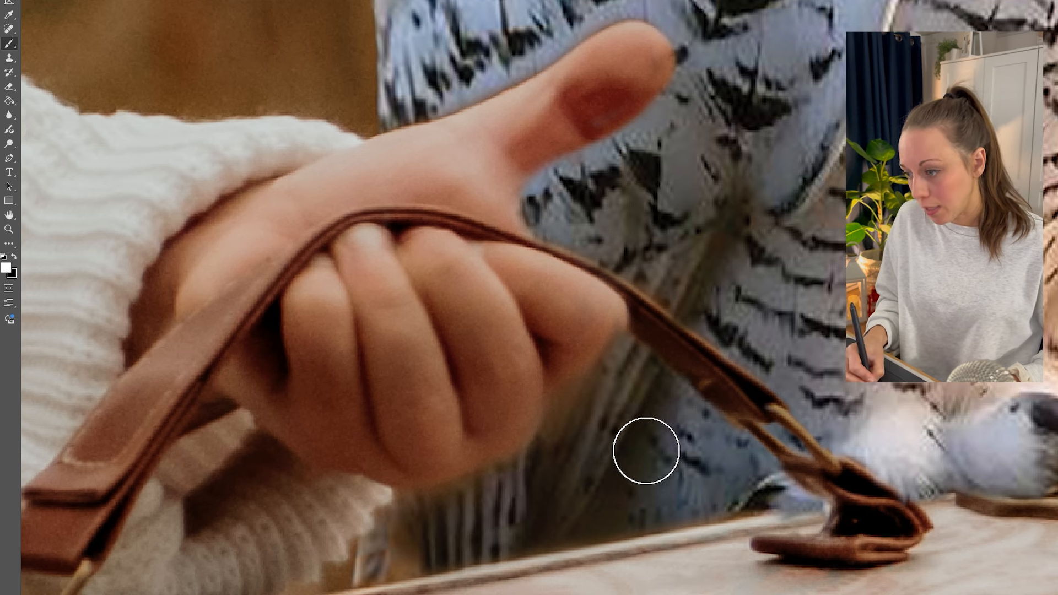
{"action": "left_click_drag", "start_coordinate": [593, 417], "coordinate": [581, 421]}
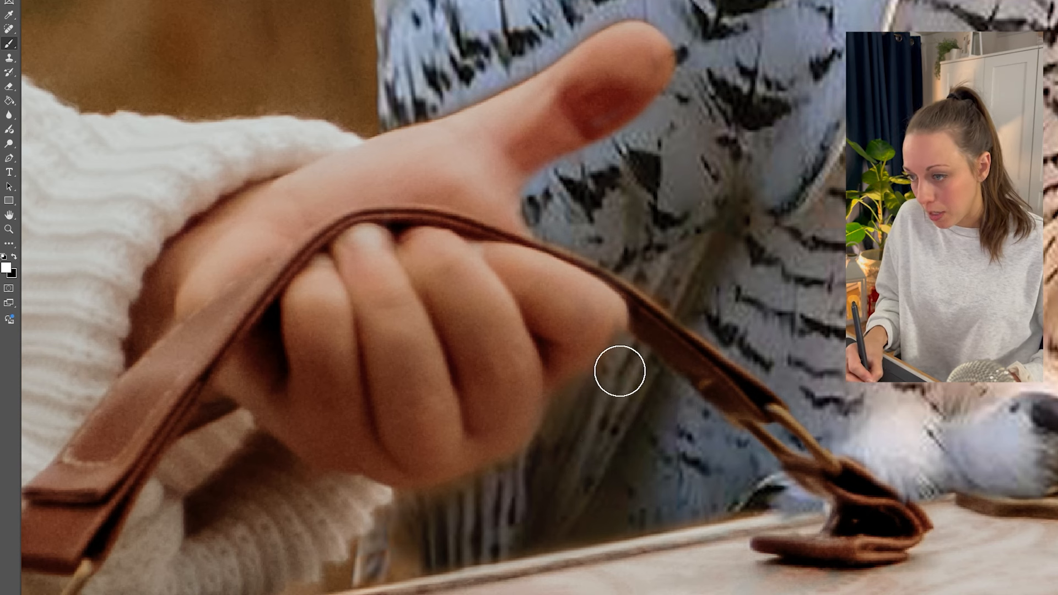
{"action": "mouse_move", "coordinate": [619, 370]}
{"action": "left_mouse_down"}
{"action": "mouse_move", "coordinate": [552, 481]}
{"action": "mouse_move", "coordinate": [432, 519]}
{"action": "left_mouse_up"}
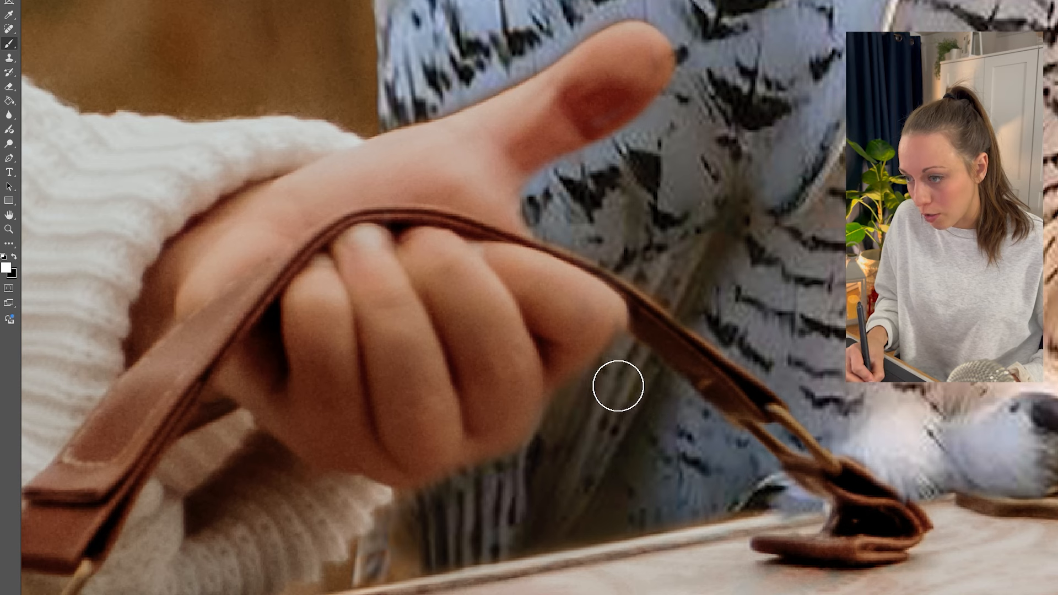
{"action": "left_click_drag", "start_coordinate": [606, 389], "coordinate": [586, 388]}
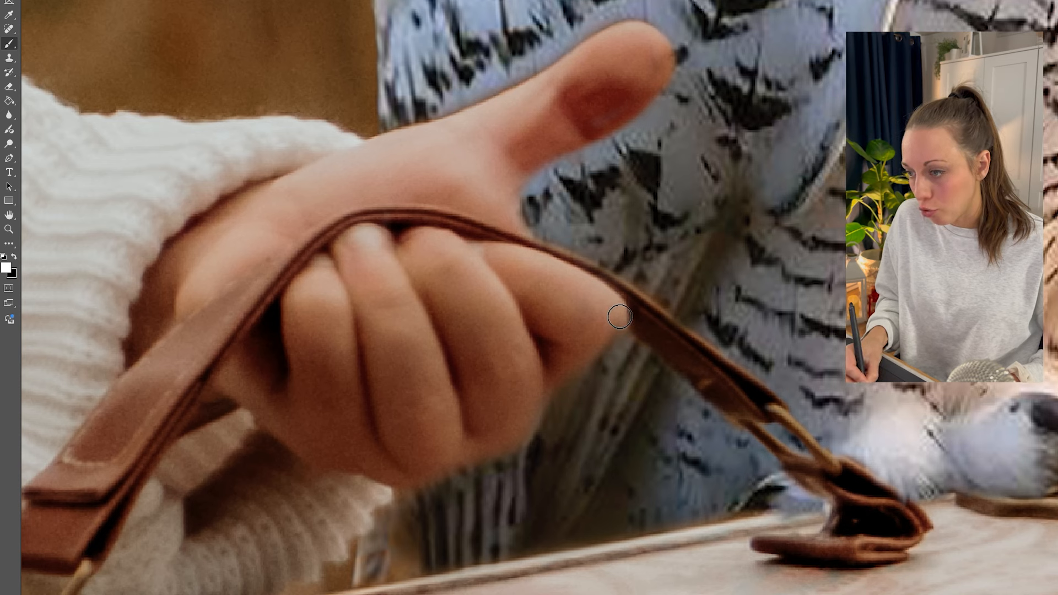
Step: Mask the owl off the lower edge of the child's fingers in black, using the hard round brush Arrondi net
{"action": "key", "text": "x"}
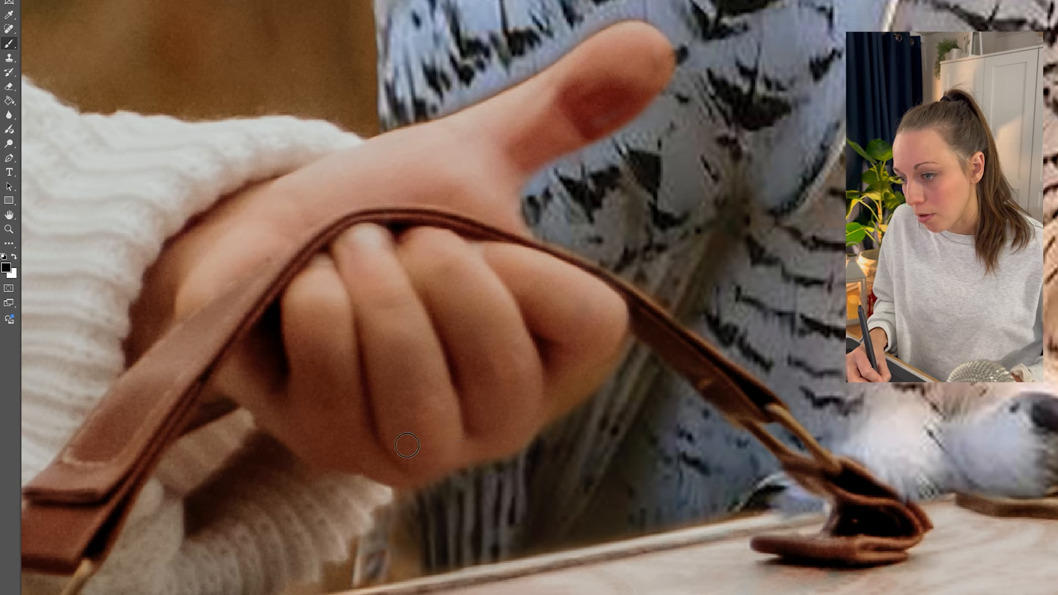
{"action": "left_click_drag", "start_coordinate": [623, 424], "coordinate": [599, 338]}
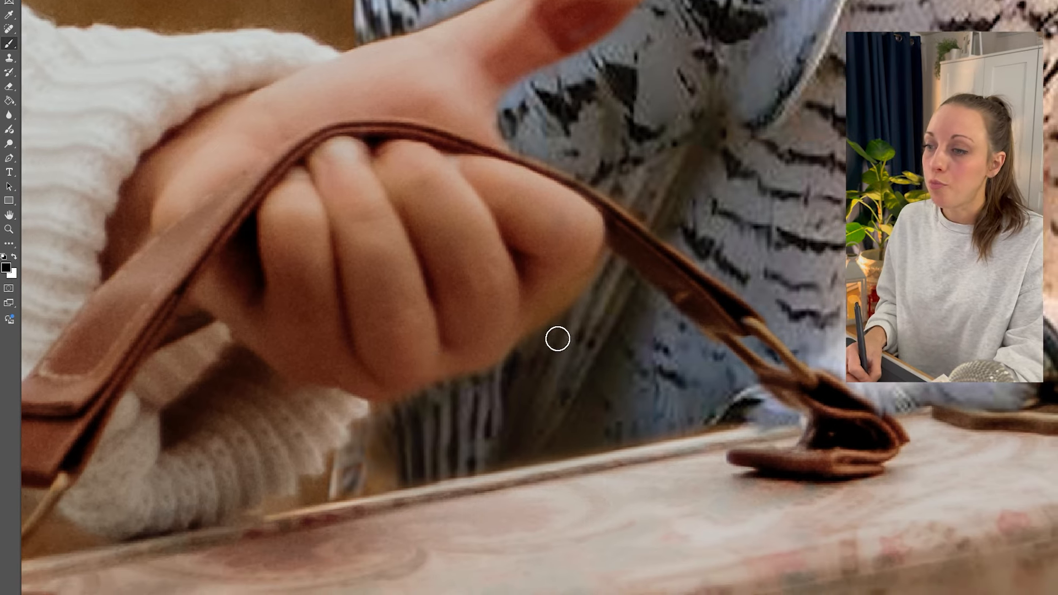
{"action": "scroll", "coordinate": [574, 325], "scroll_direction": "up", "scroll_amount": 2}
{"action": "right_click", "coordinate": [585, 320]}
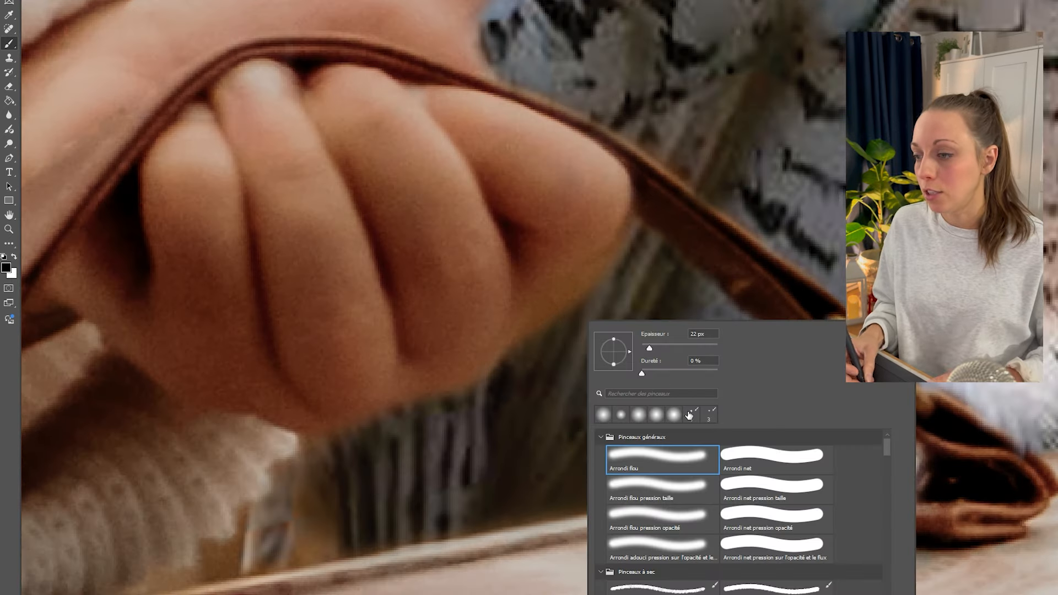
{"action": "left_click", "coordinate": [770, 465]}
{"action": "left_click_drag", "start_coordinate": [587, 290], "coordinate": [581, 288]}
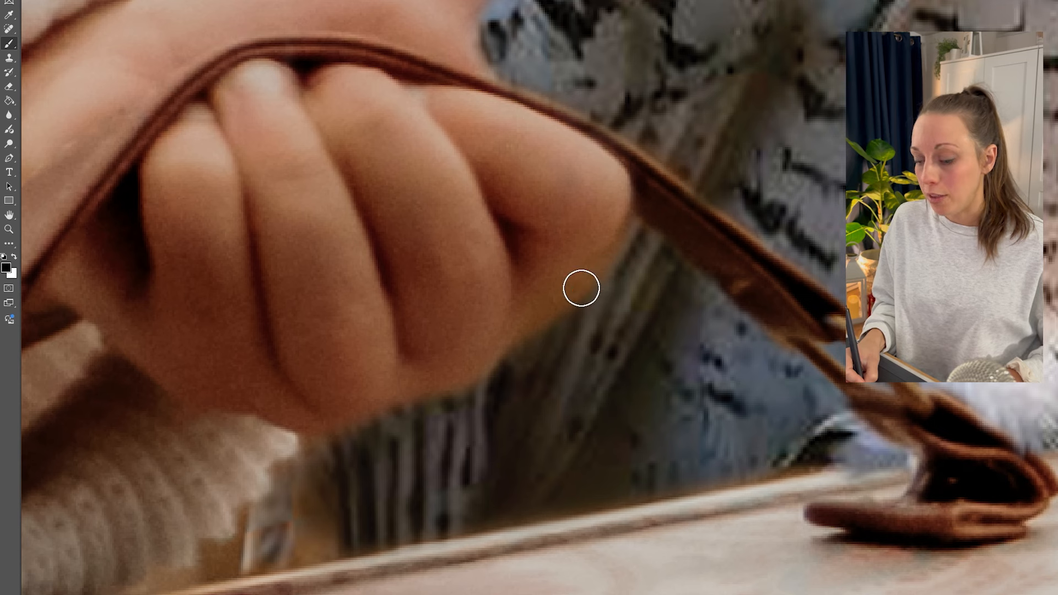
{"action": "key", "text": "x"}
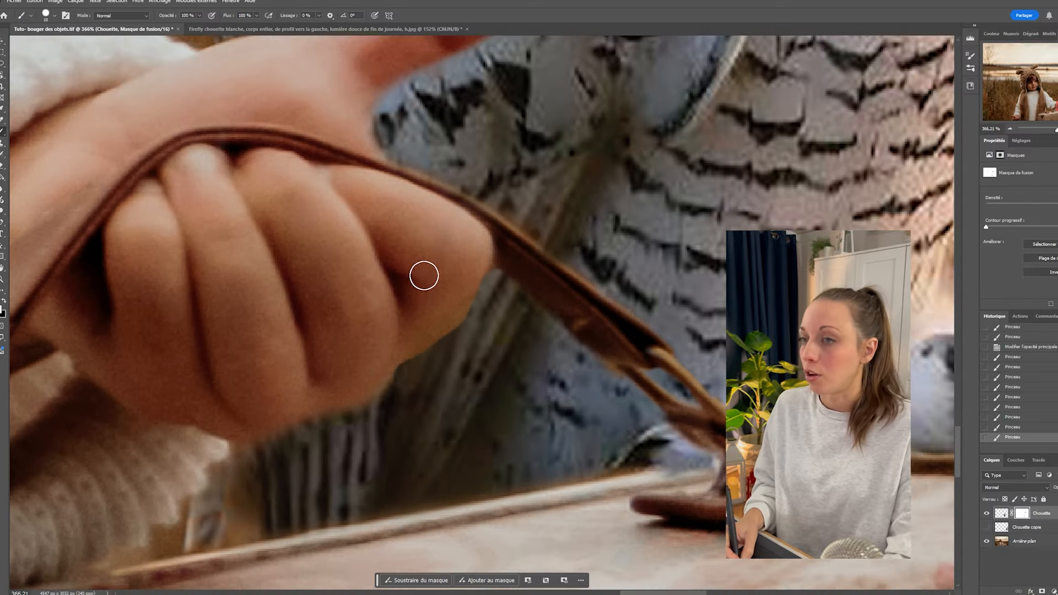
{"action": "left_click_drag", "start_coordinate": [545, 226], "coordinate": [230, 86]}
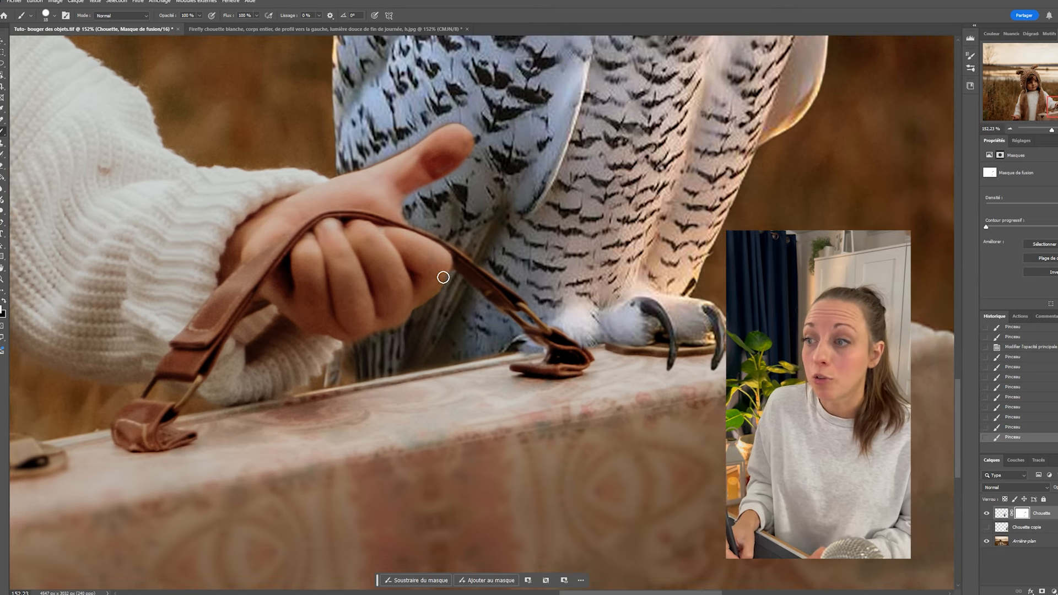
Step: Refine the mask edge along the child's knuckles with the soft round brush Arrondi flou
{"action": "scroll", "coordinate": [443, 277], "scroll_direction": "up", "scroll_amount": 5}
{"action": "right_click", "coordinate": [462, 313]}
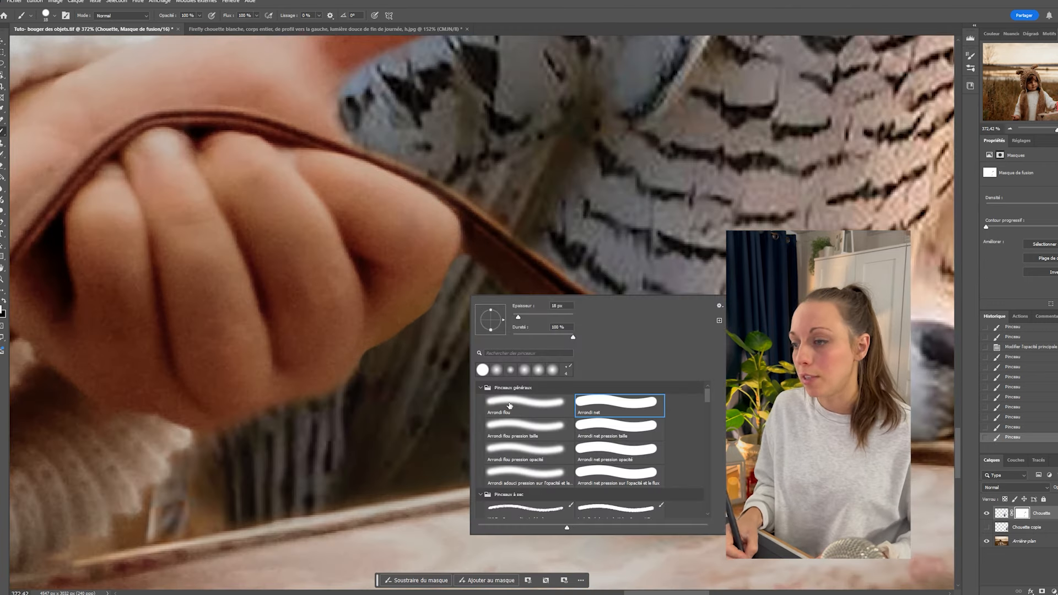
{"action": "left_click", "coordinate": [509, 406]}
{"action": "right_click", "coordinate": [409, 288], "text": "alt"}
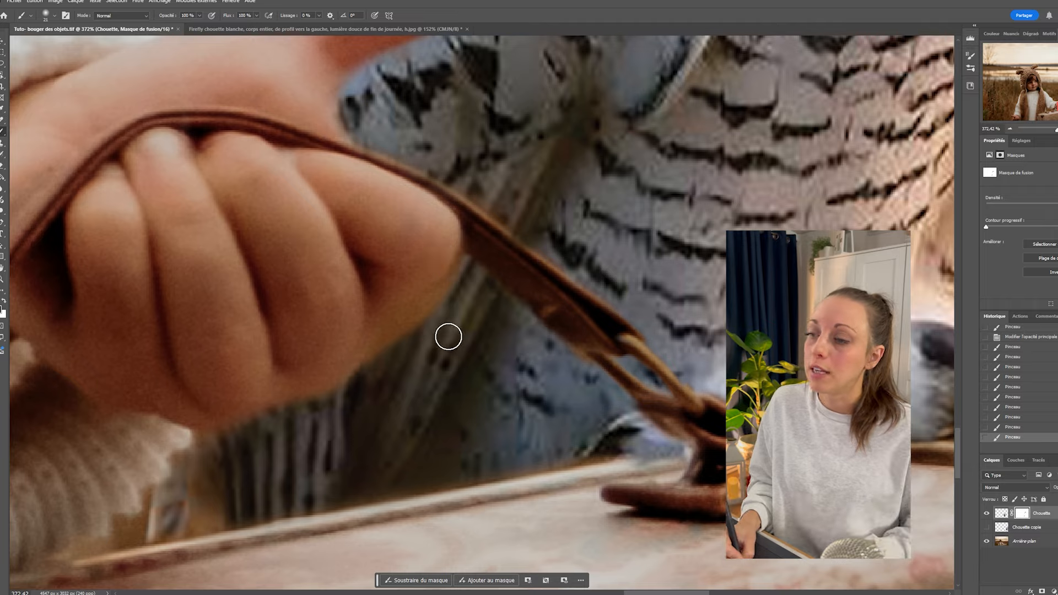
Step: Compare the masked owl with the original cut-out by toggling the visibility of the Chouette and Chouette copie layers
{"action": "scroll", "coordinate": [448, 336], "scroll_direction": "down", "scroll_amount": 15}
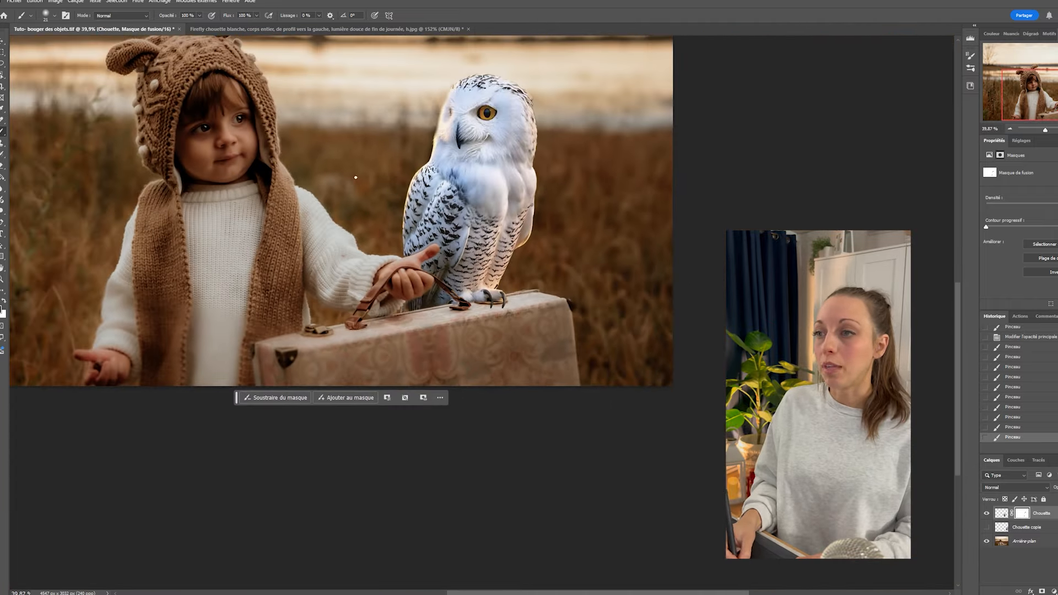
{"action": "left_click_drag", "start_coordinate": [356, 186], "coordinate": [488, 330]}
{"action": "scroll", "coordinate": [498, 330], "scroll_direction": "down", "scroll_amount": 2}
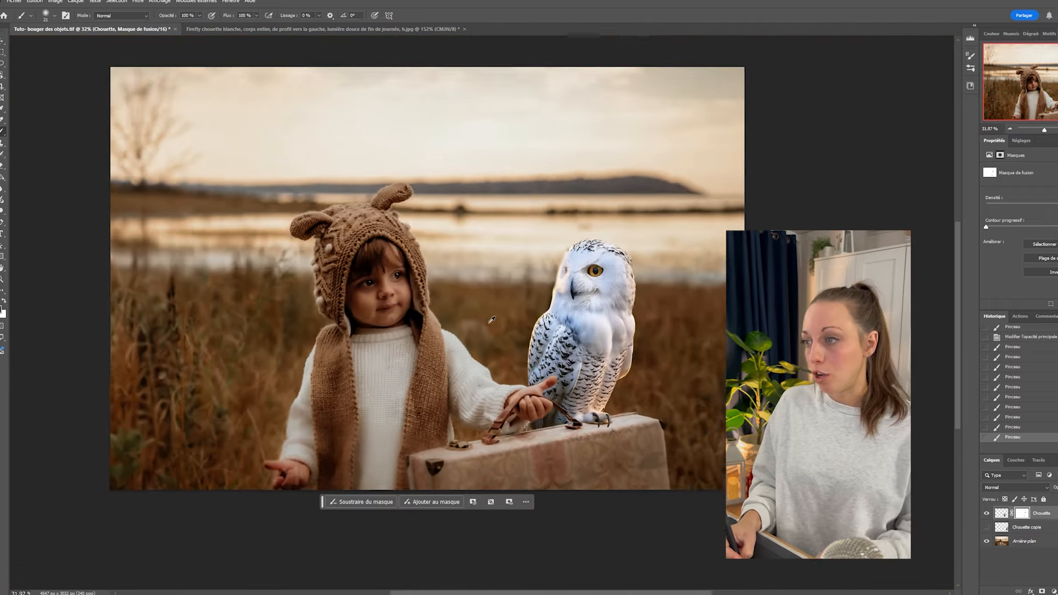
{"action": "scroll", "coordinate": [491, 320], "scroll_direction": "down", "scroll_amount": 1}
{"action": "scroll", "coordinate": [577, 341], "scroll_direction": "up", "scroll_amount": 2}
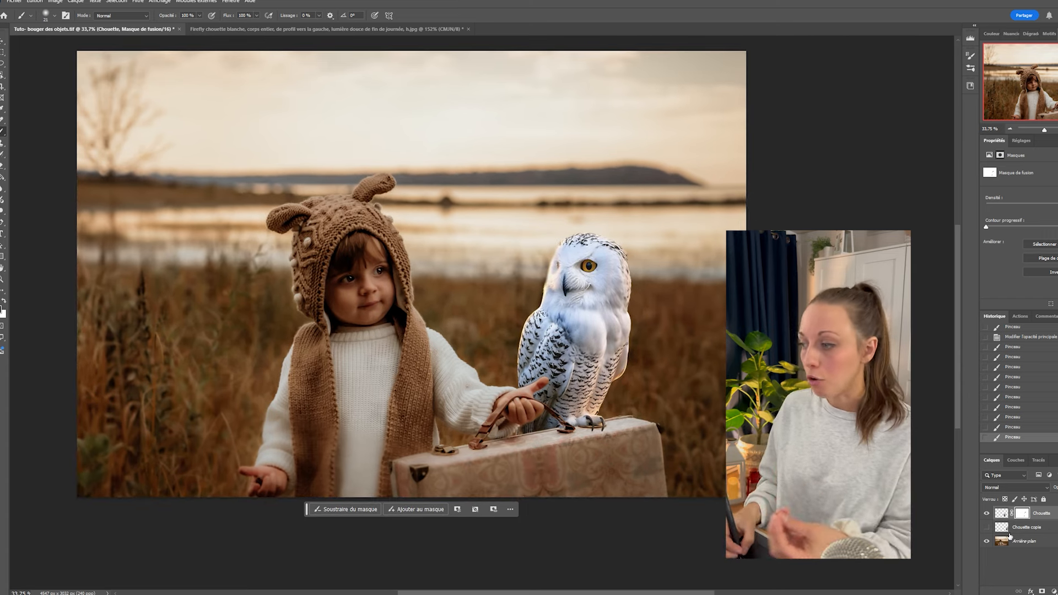
{"action": "left_click", "coordinate": [987, 513]}
{"action": "left_click", "coordinate": [987, 513]}
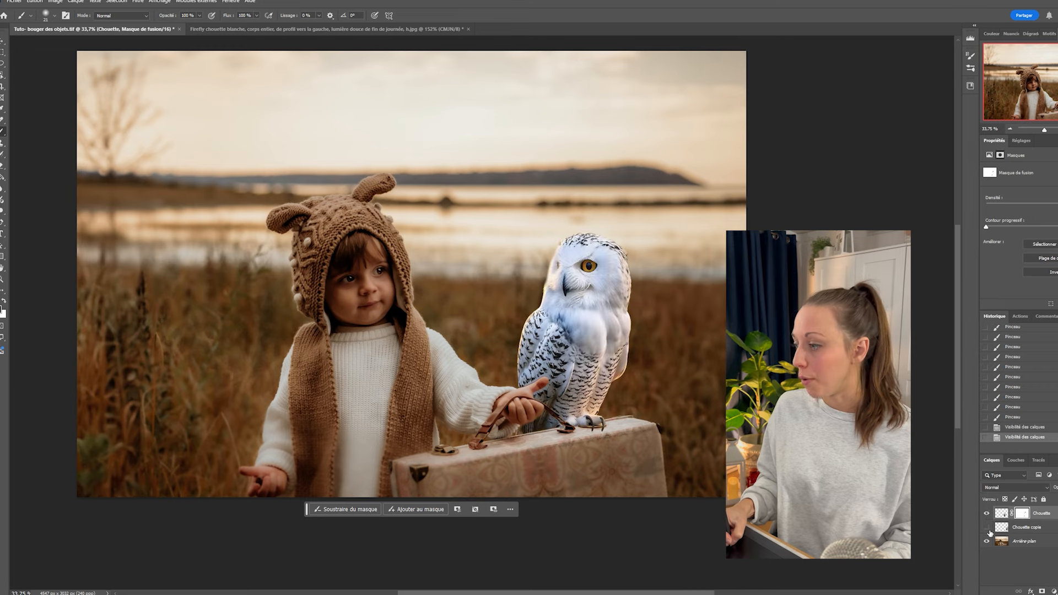
{"action": "left_click", "coordinate": [987, 527]}
{"action": "left_click", "coordinate": [987, 513]}
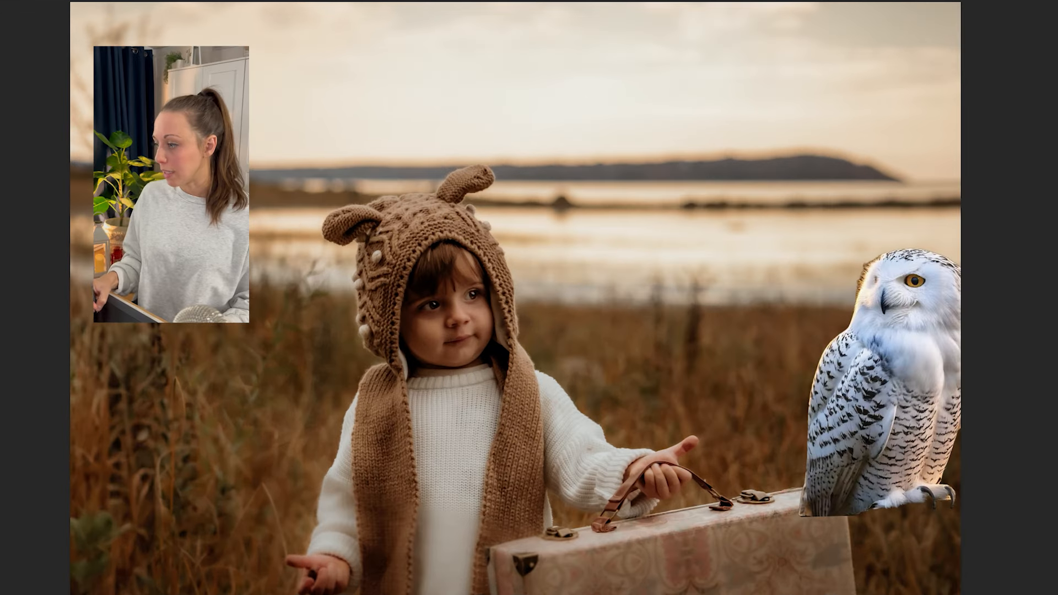
{"action": "left_click", "coordinate": [987, 513]}
{"action": "left_click", "coordinate": [987, 513]}
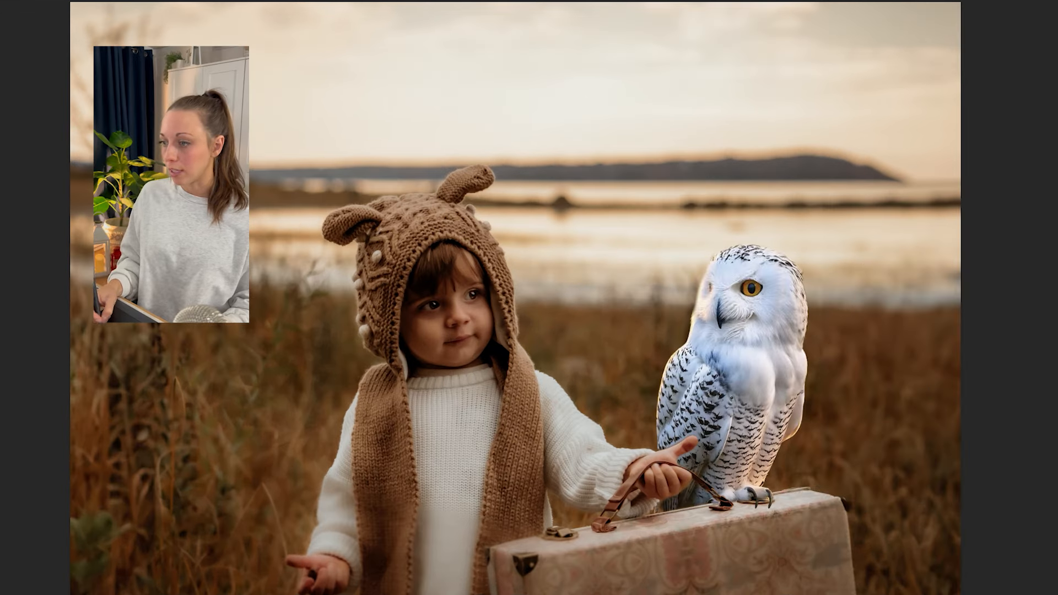
{"action": "scroll", "coordinate": [712, 430], "scroll_direction": "down", "scroll_amount": 3}
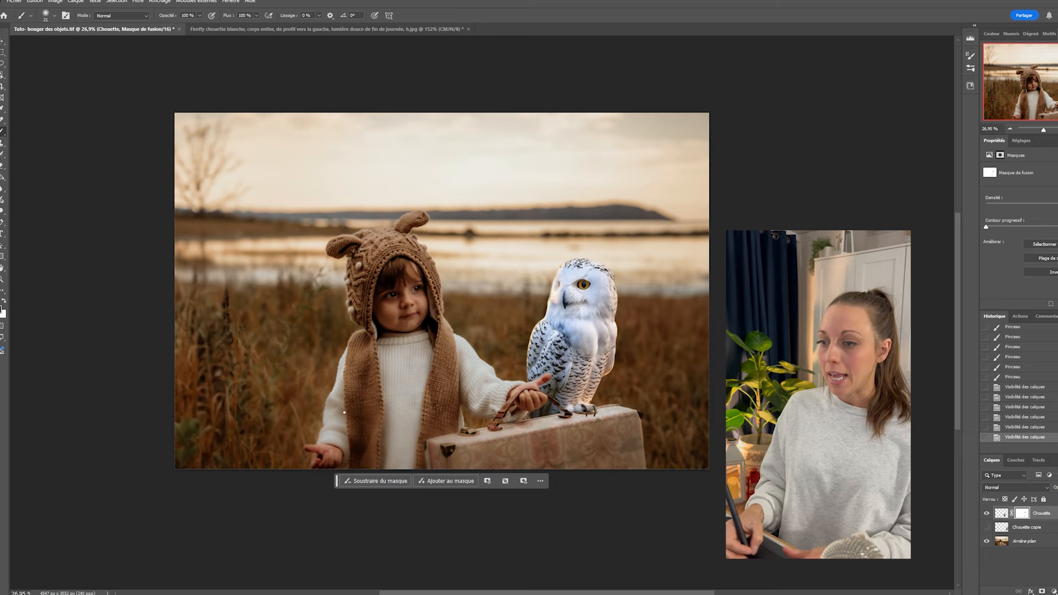
{"action": "scroll", "coordinate": [454, 459], "scroll_direction": "down", "scroll_amount": 1}
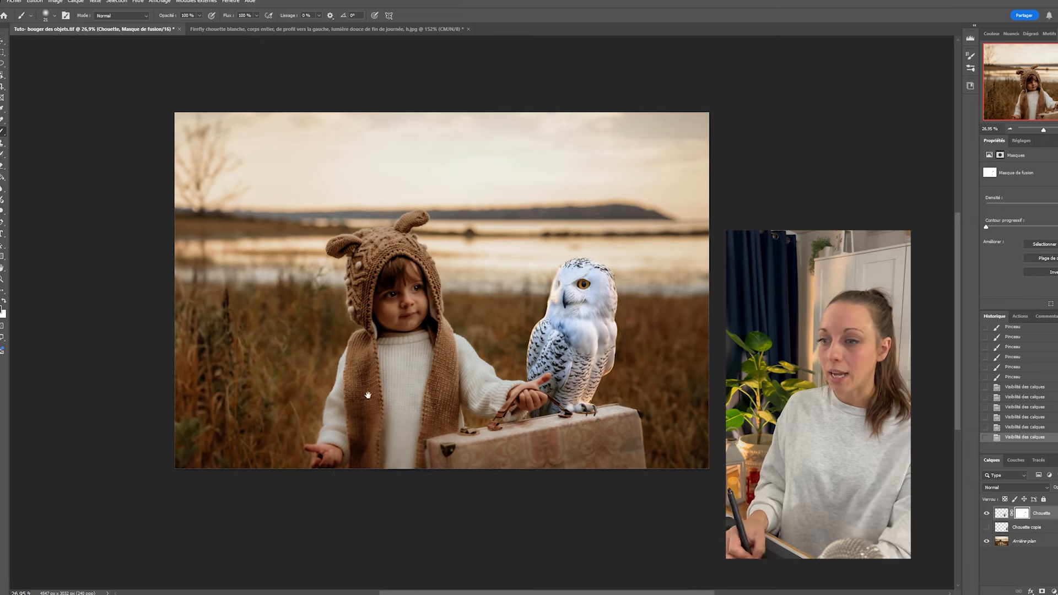
{"action": "scroll", "coordinate": [597, 428], "scroll_direction": "up", "scroll_amount": 2}
{"action": "scroll", "coordinate": [472, 368], "scroll_direction": "up", "scroll_amount": 1}
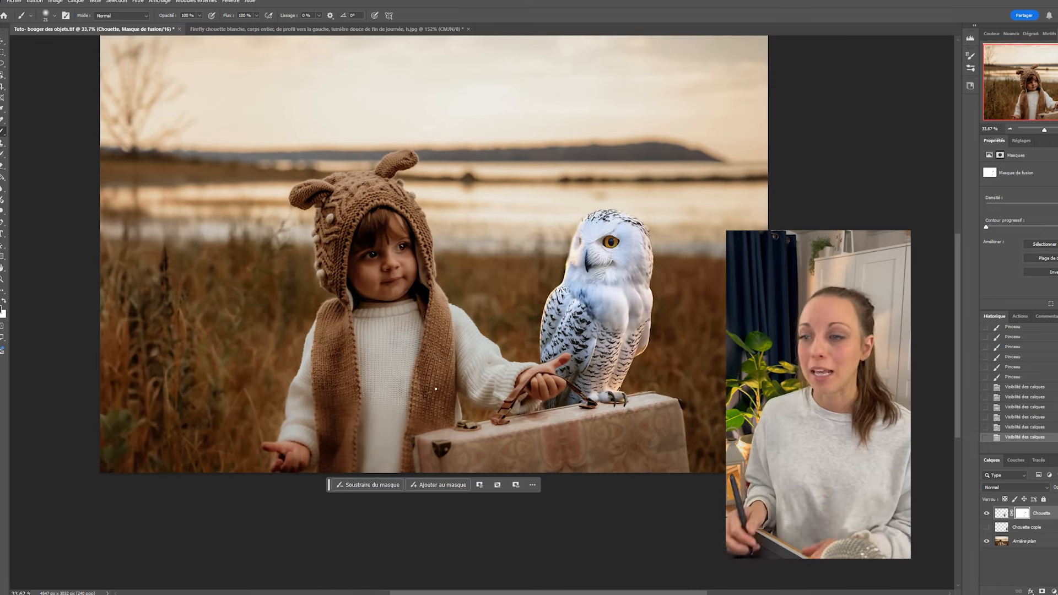
{"action": "left_click_drag", "start_coordinate": [454, 365], "coordinate": [475, 396]}
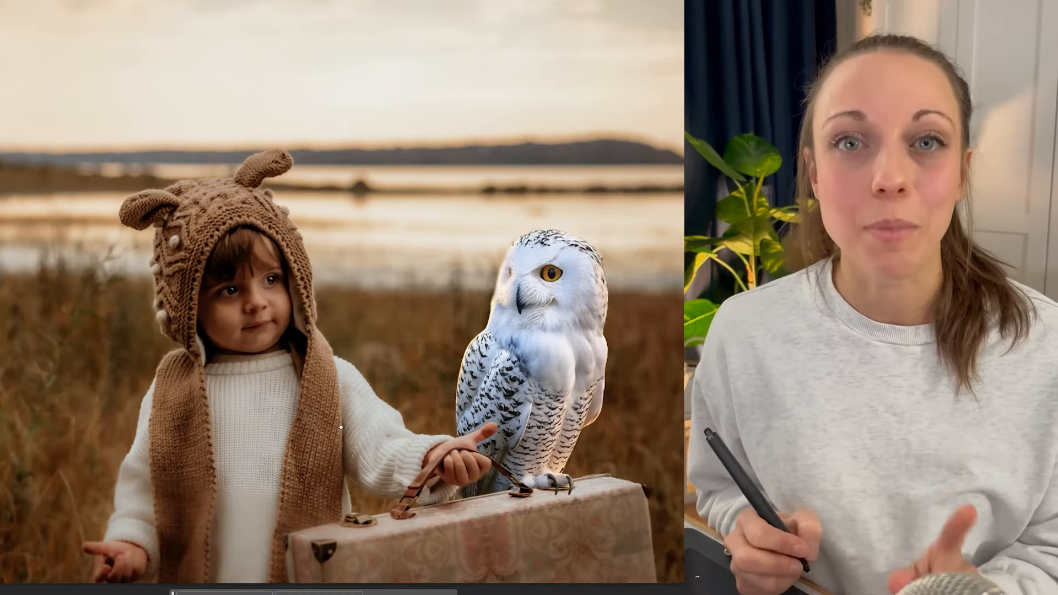